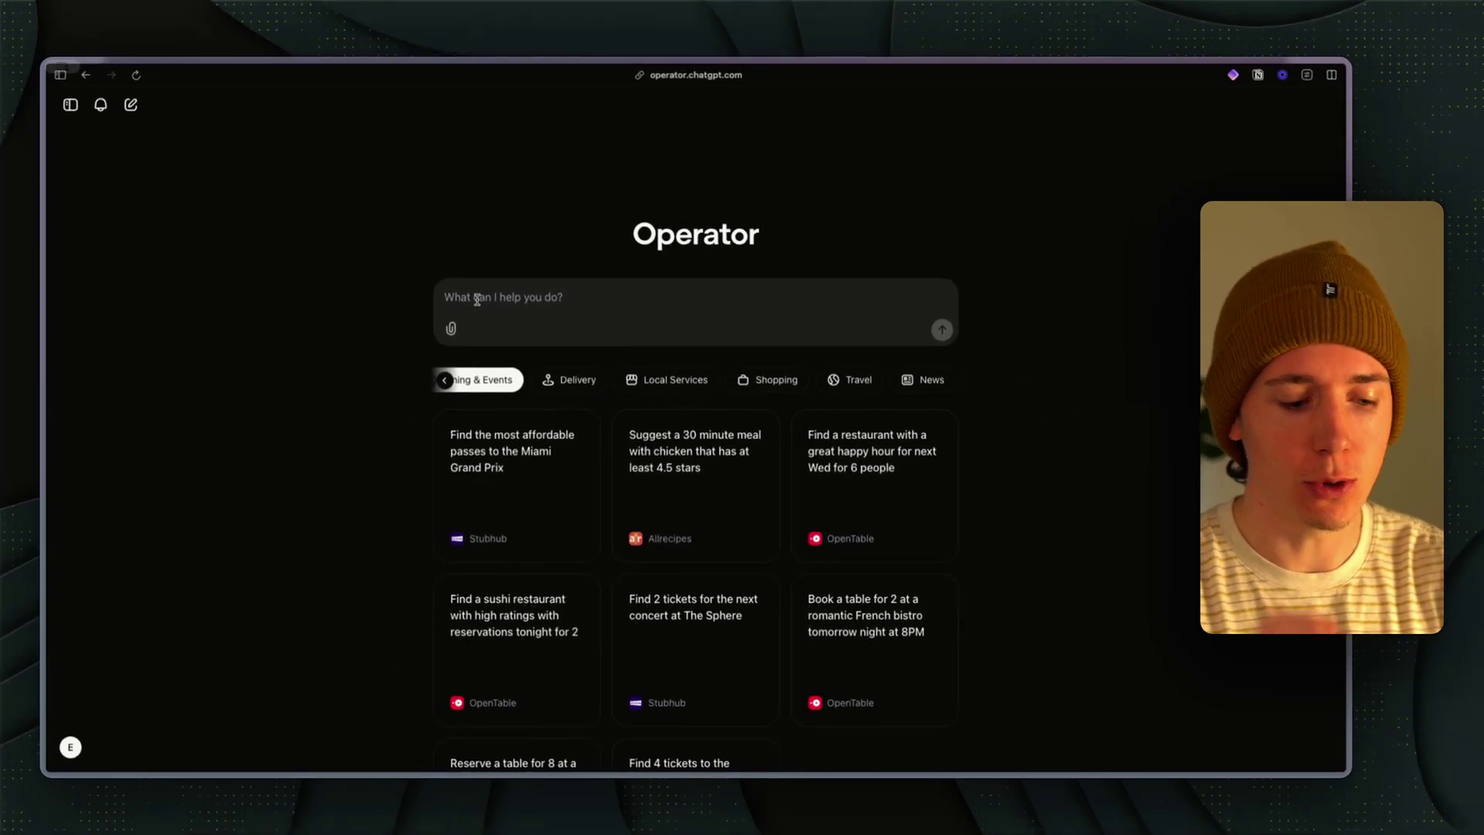
Step: Send the 30-minute, 4.5-star-plus Allrecipes chicken meal request and view the agent's browser full size
click(652, 462)
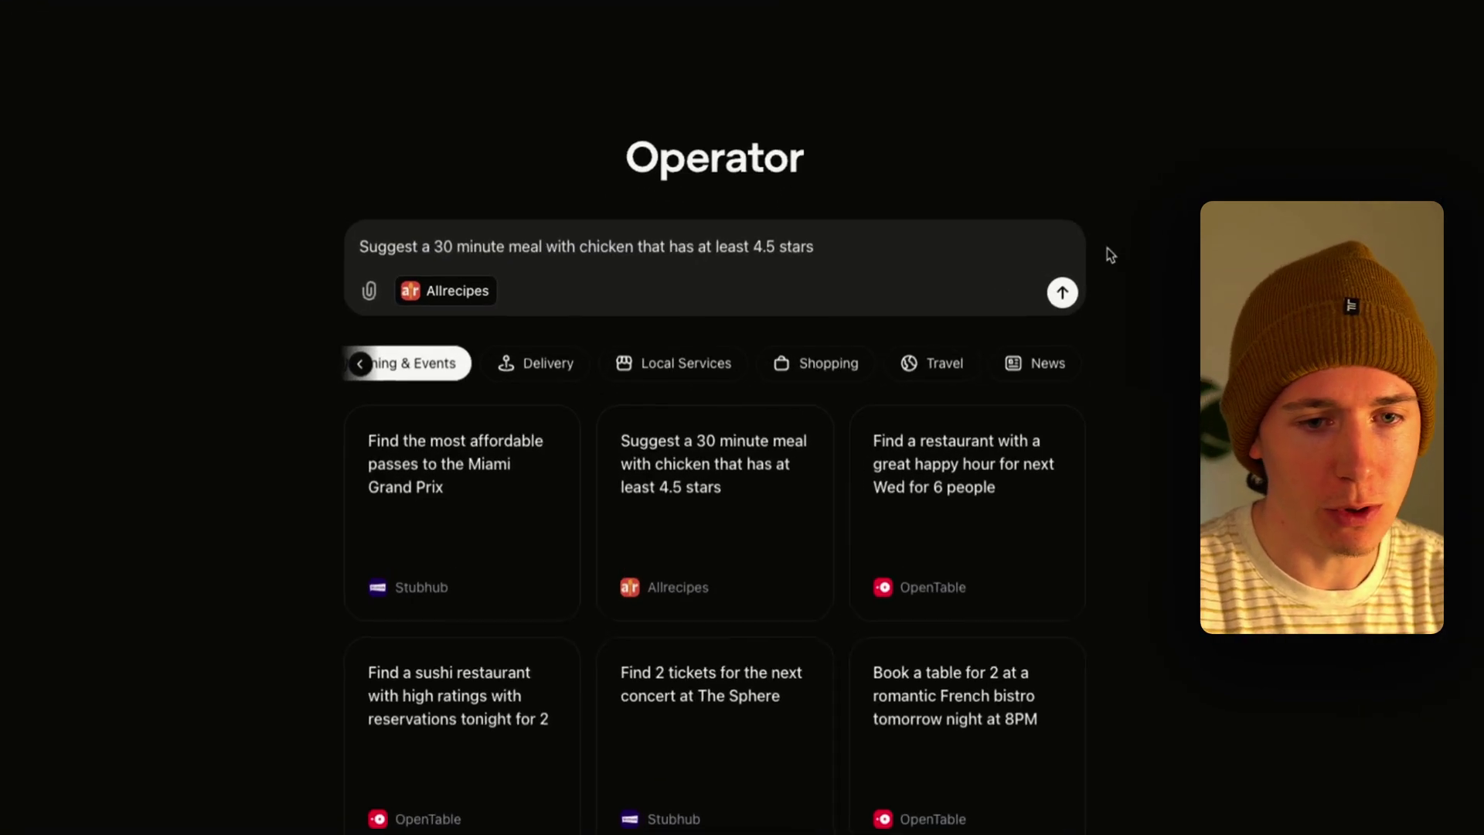
click(1062, 292)
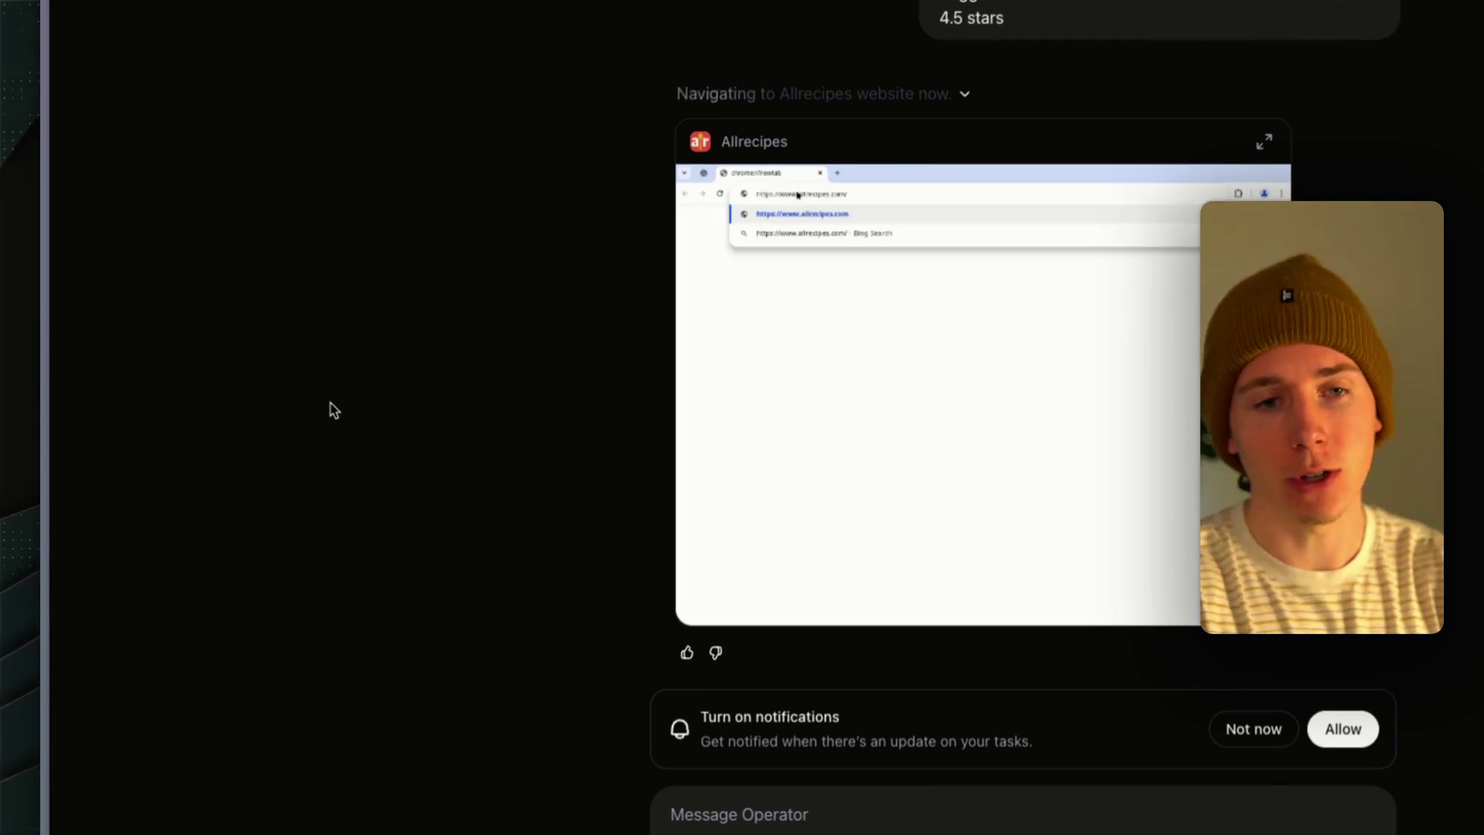
click(1264, 141)
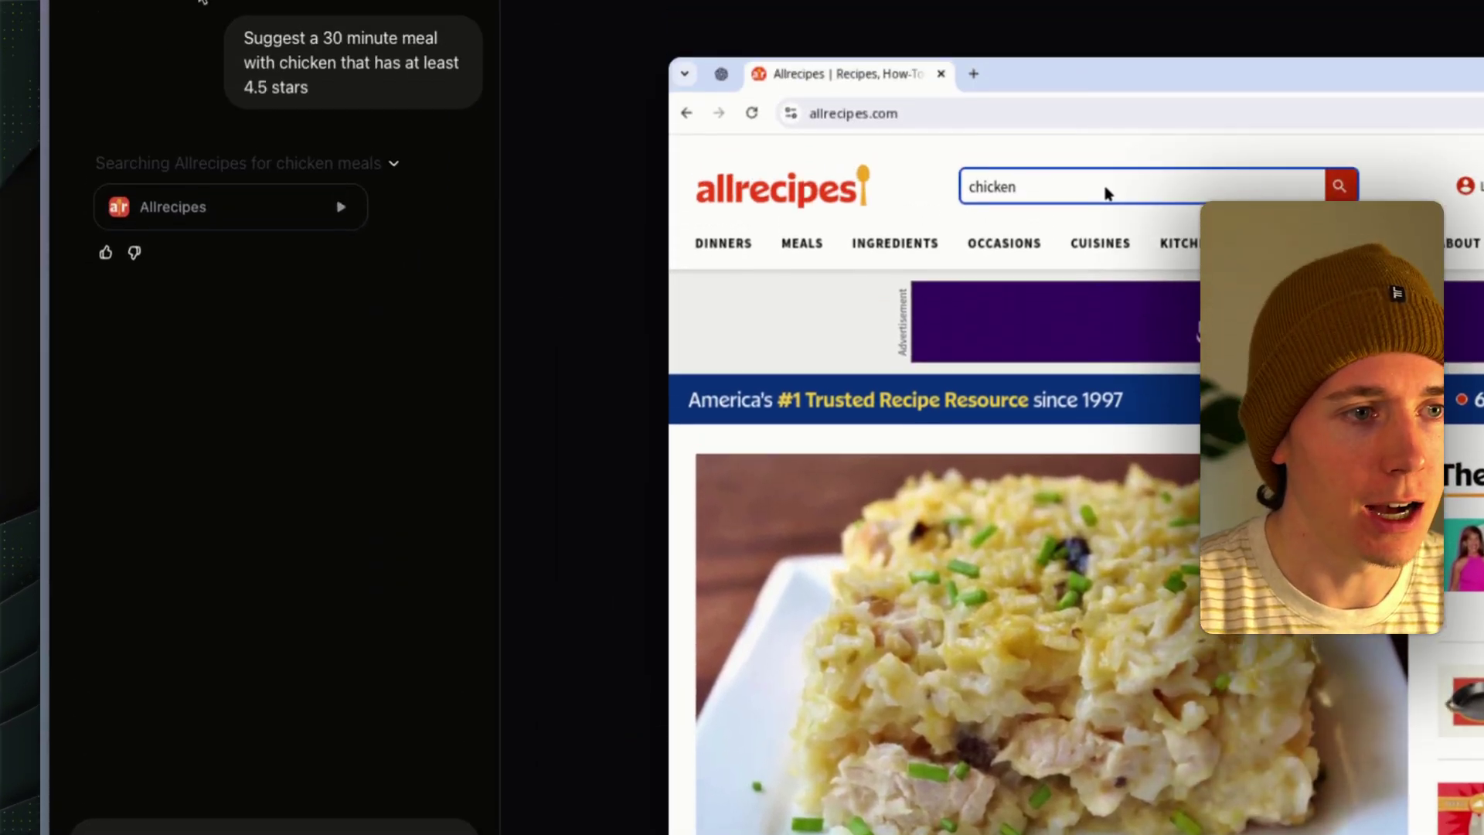
Step: Start a new task, browse the Local Services, Travel and News suggestions, and focus the prompt
click(175, 113)
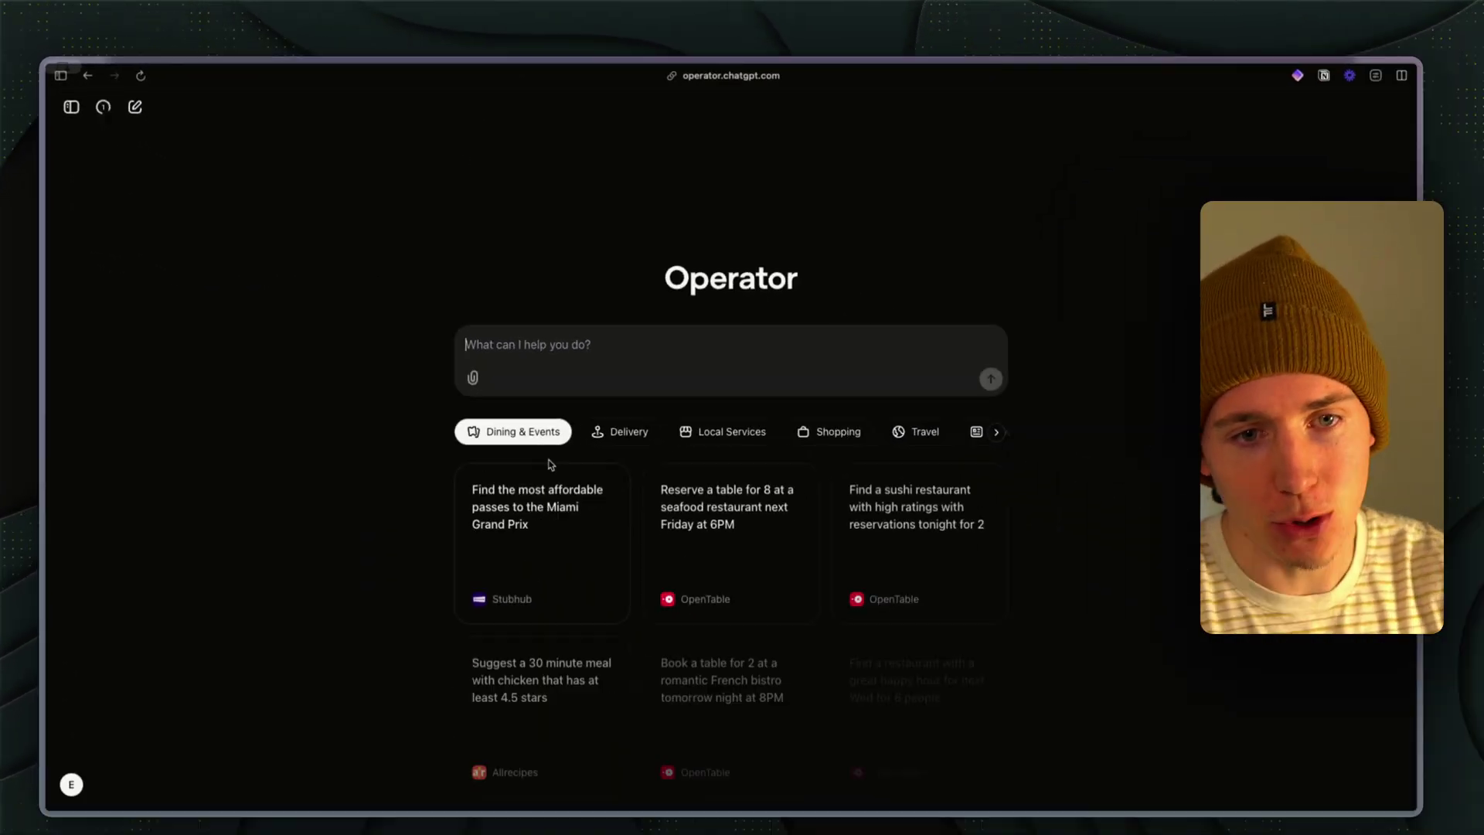
scroll(501, 417, right, 2)
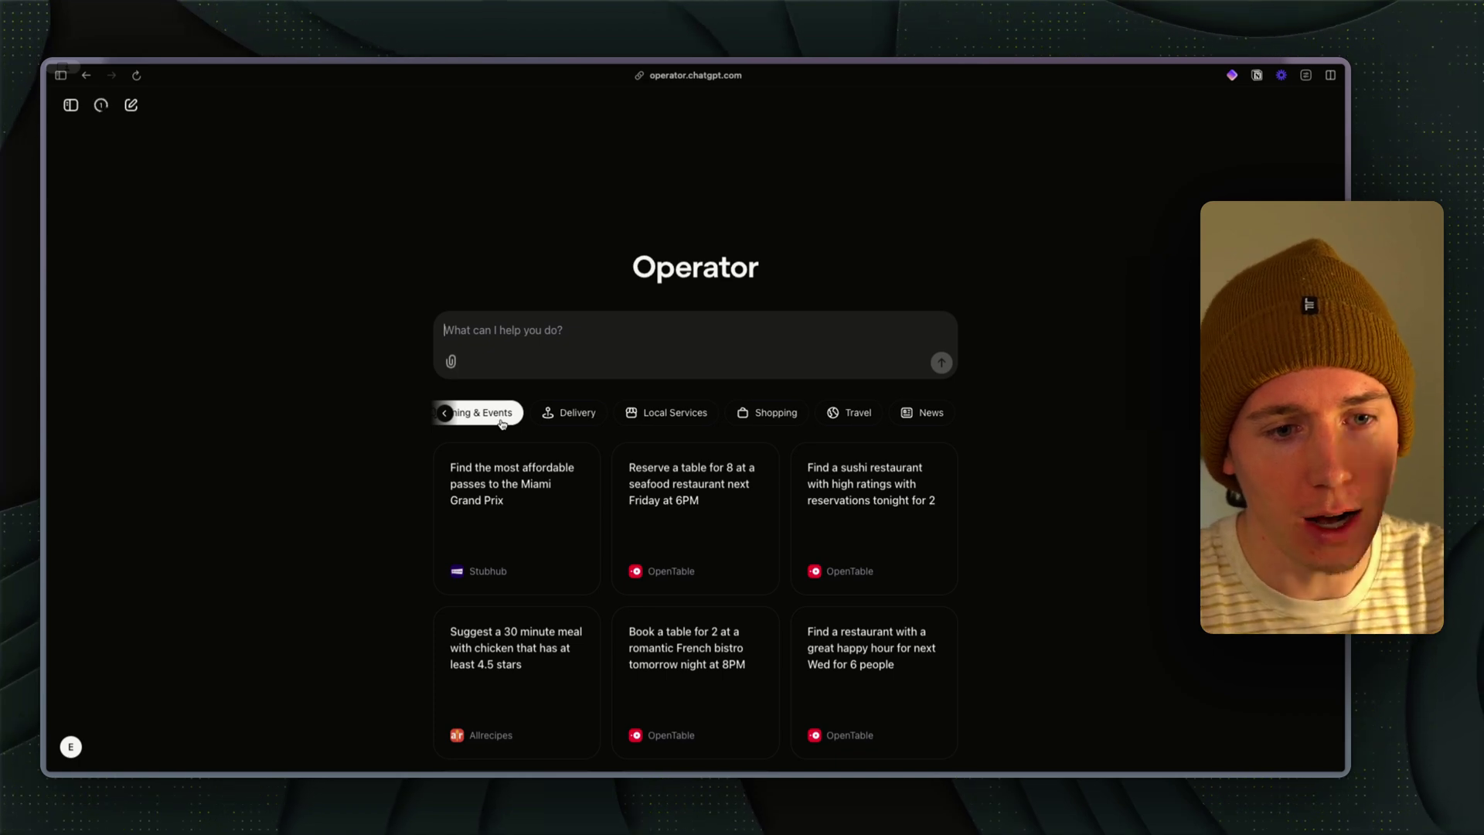
click(686, 413)
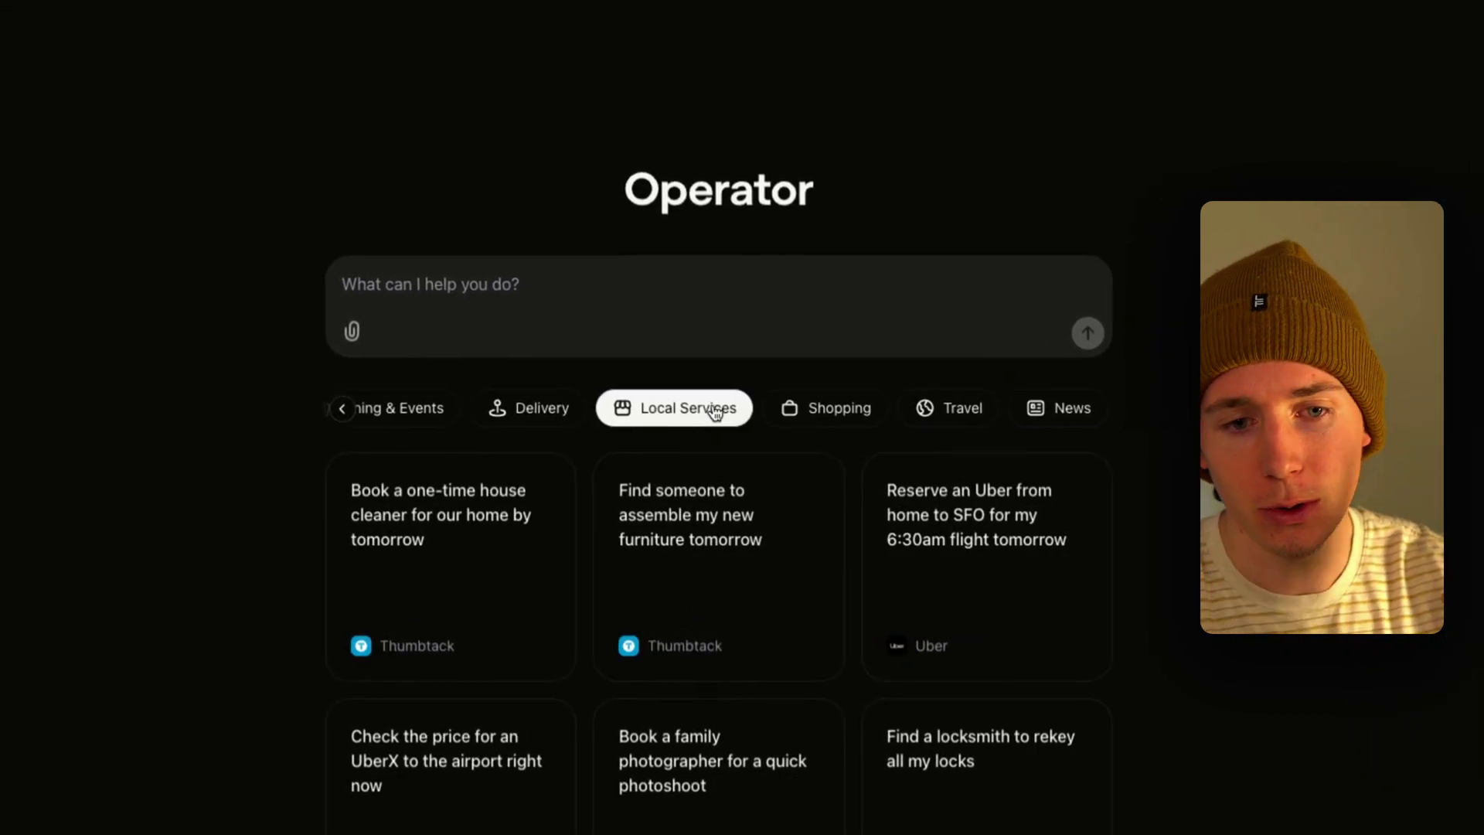
click(966, 421)
click(1044, 414)
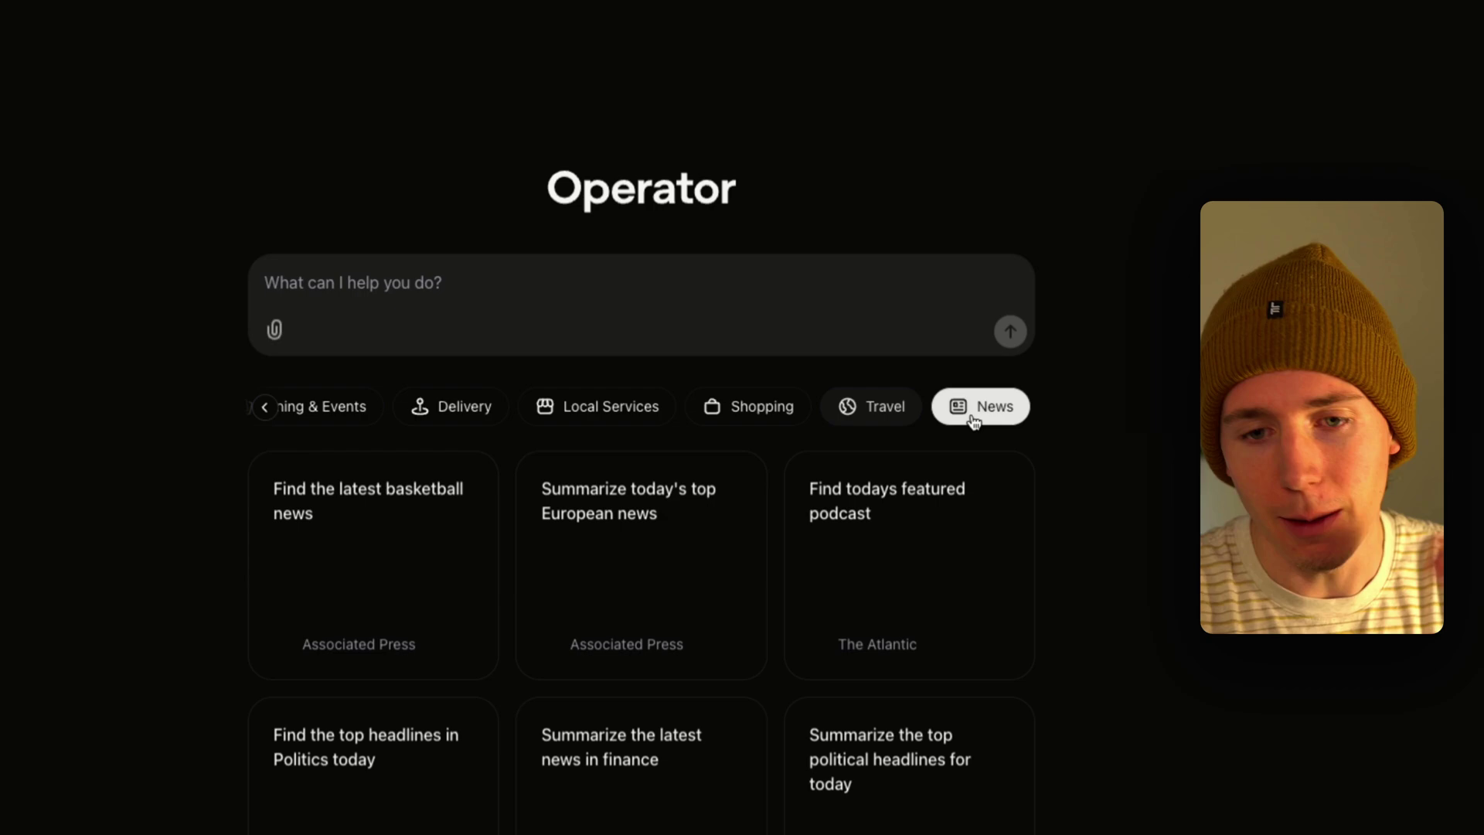
click(648, 272)
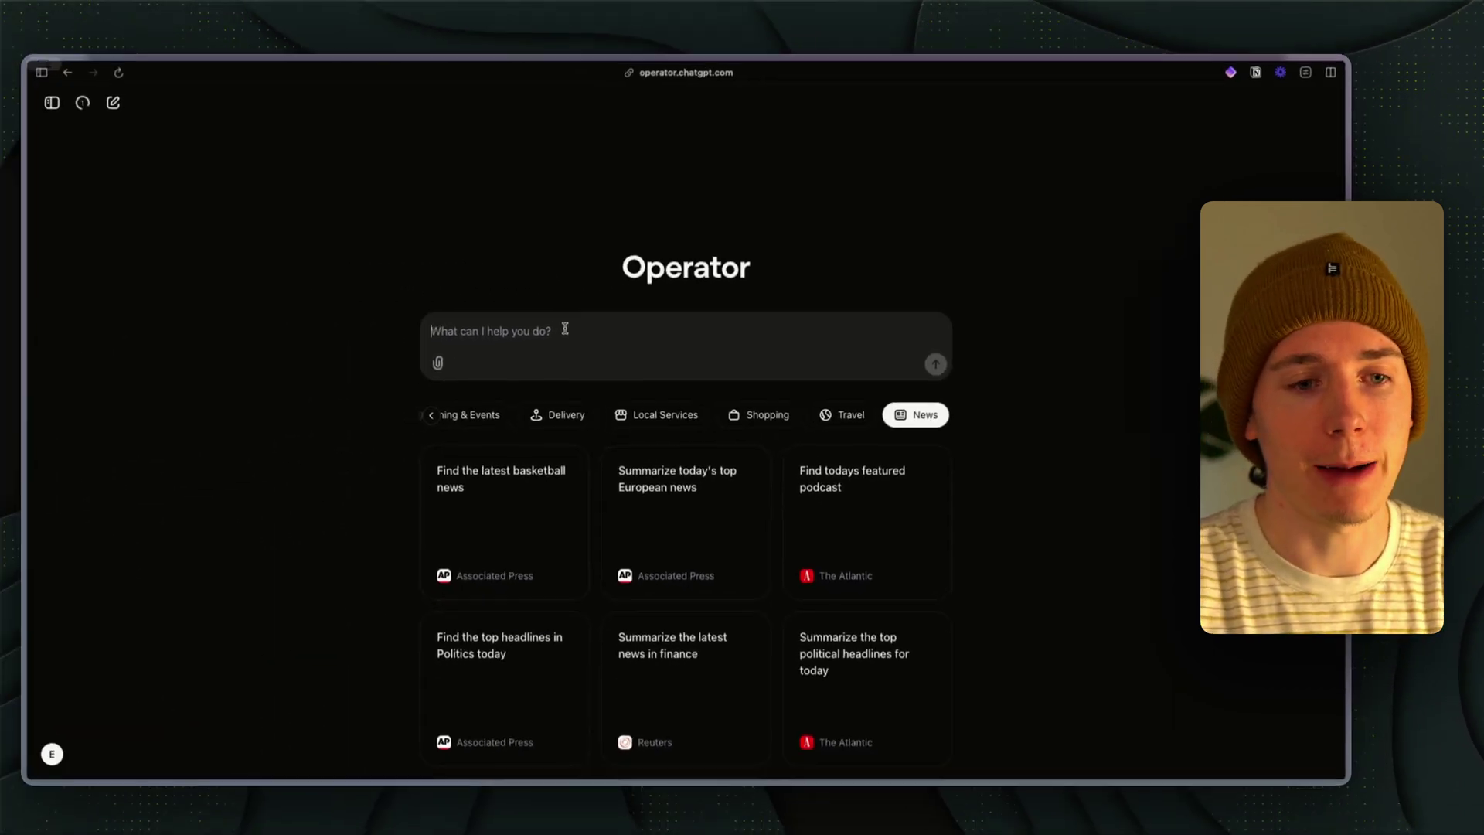
Step: Write the indeed.com request for remote US social media manager jobs paying over $80k/year
text(/)
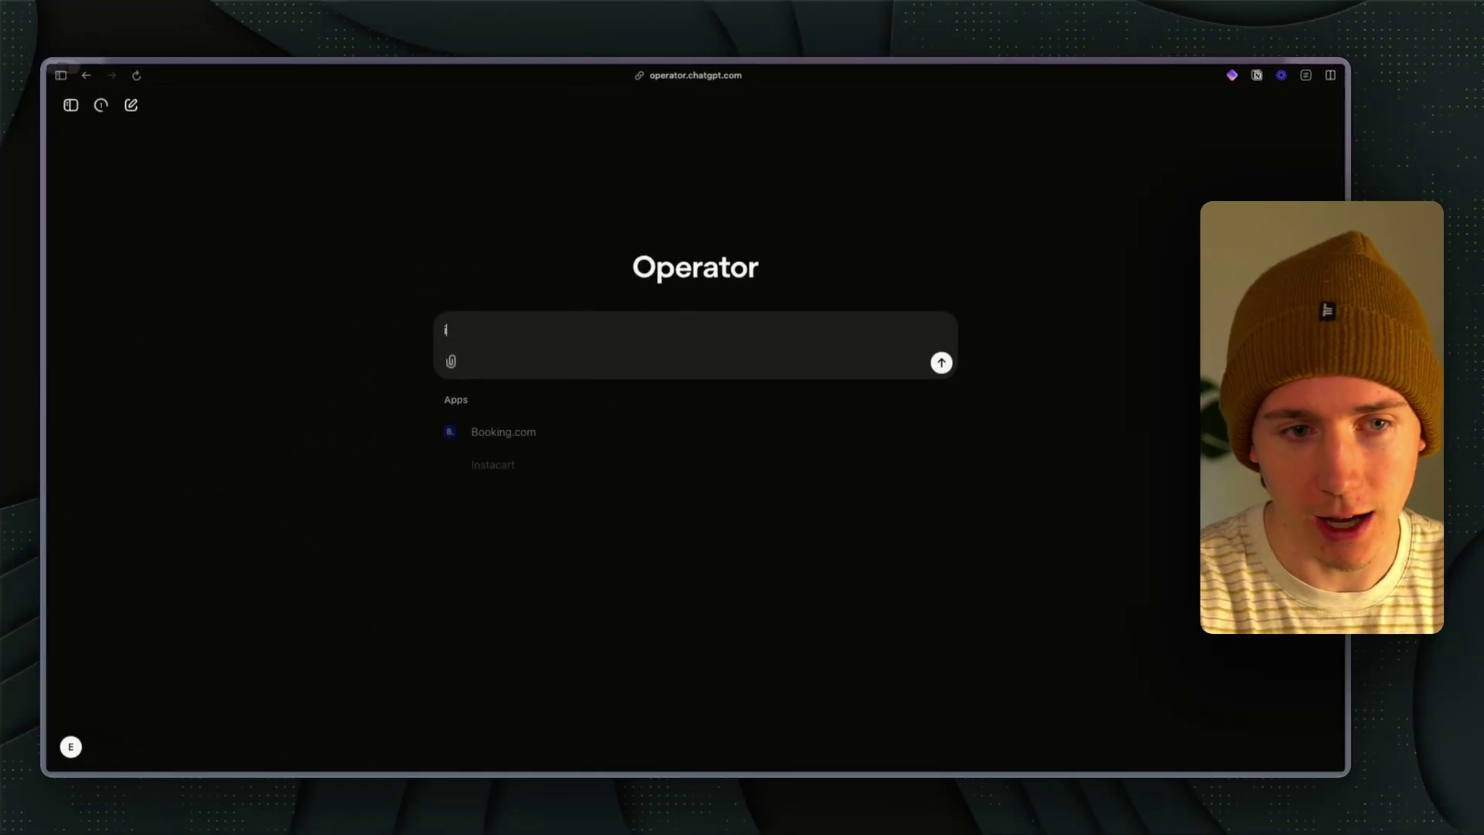
text(nde)
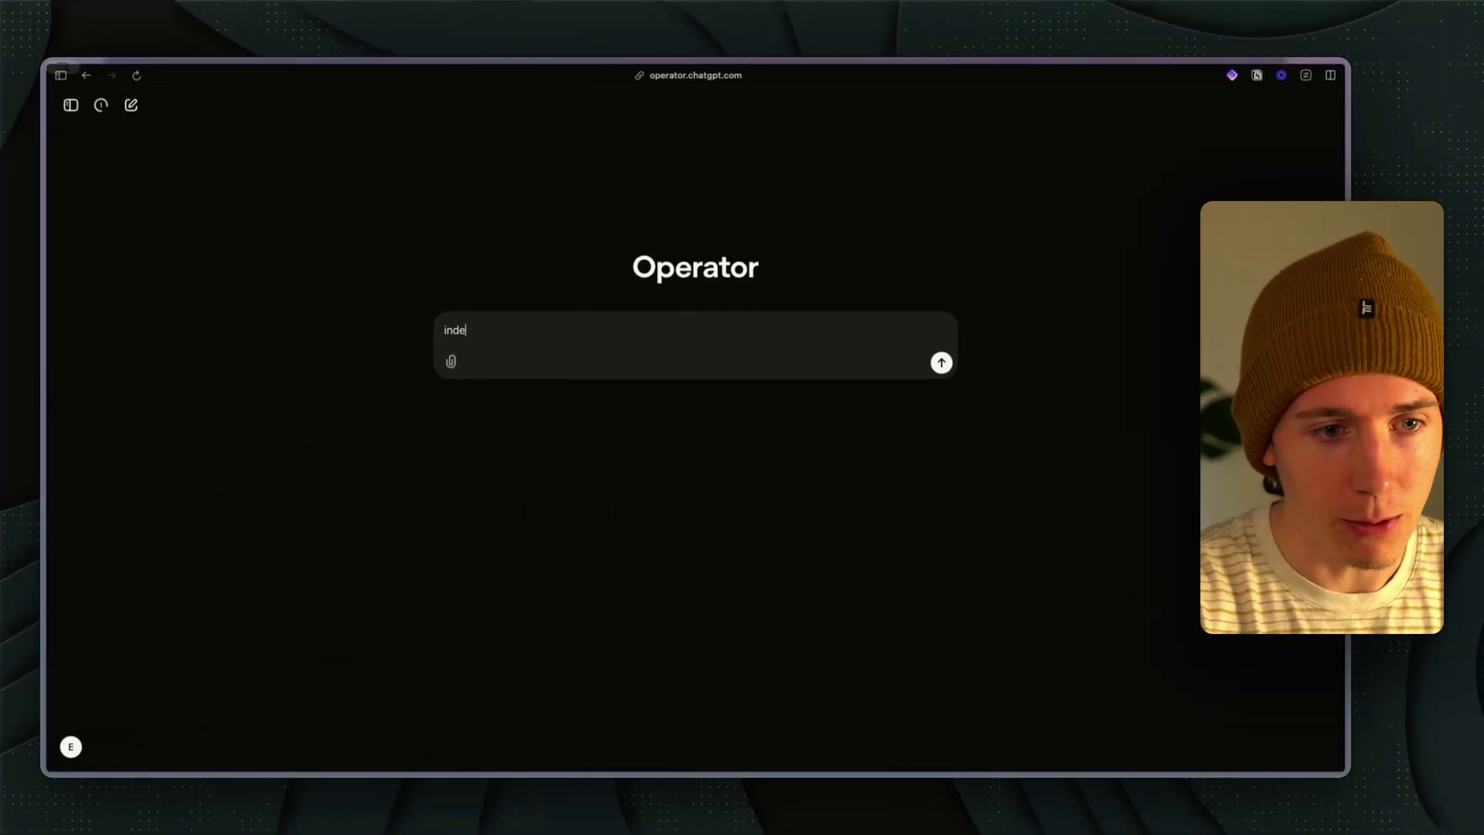
key(BackSpace)
key(BackSpace)
key(BackSpace)
key(BackSpace)
text(Go to )
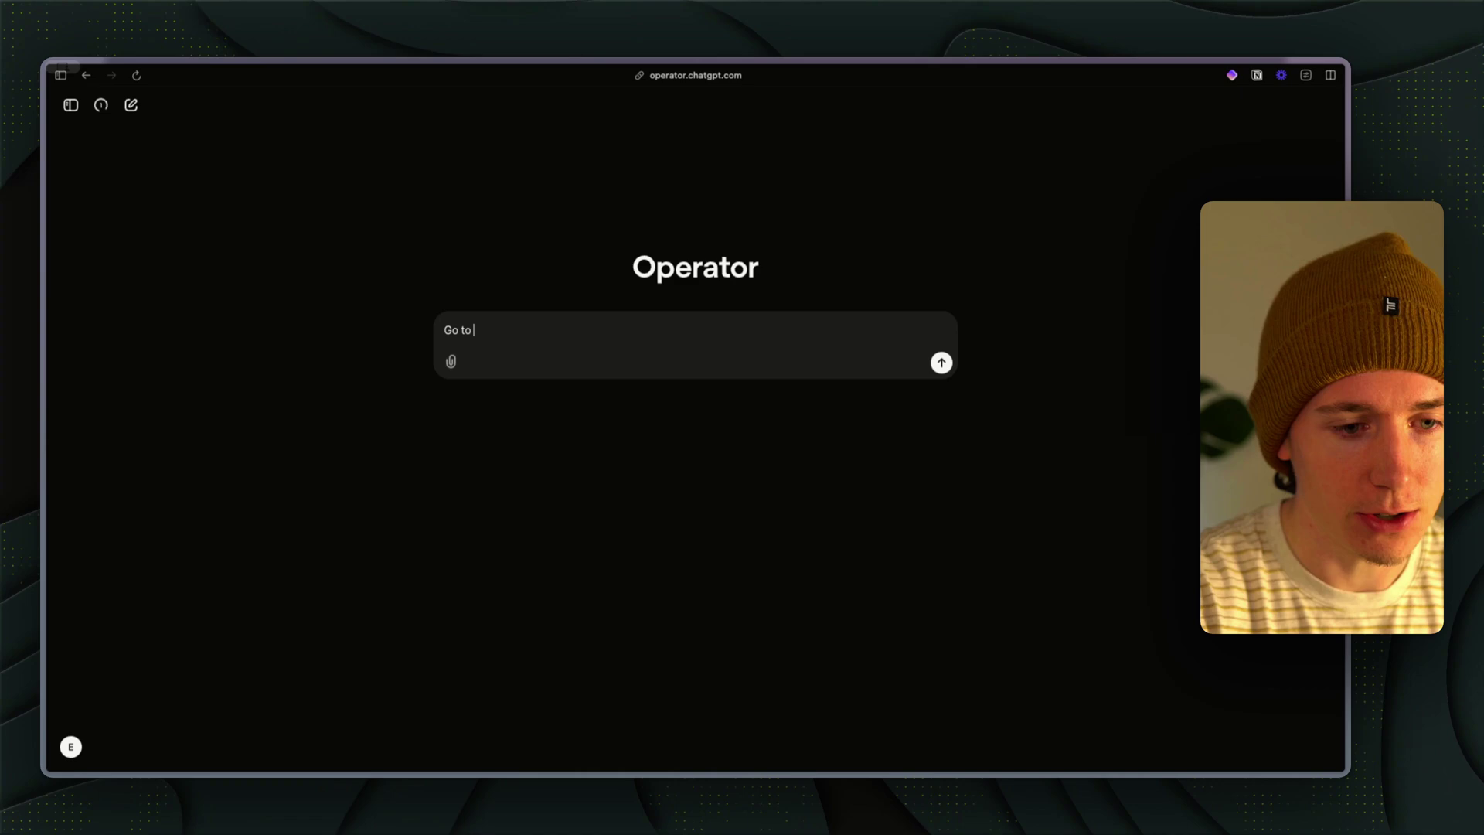
text(indeed.com and find me all of the top jobs in the)
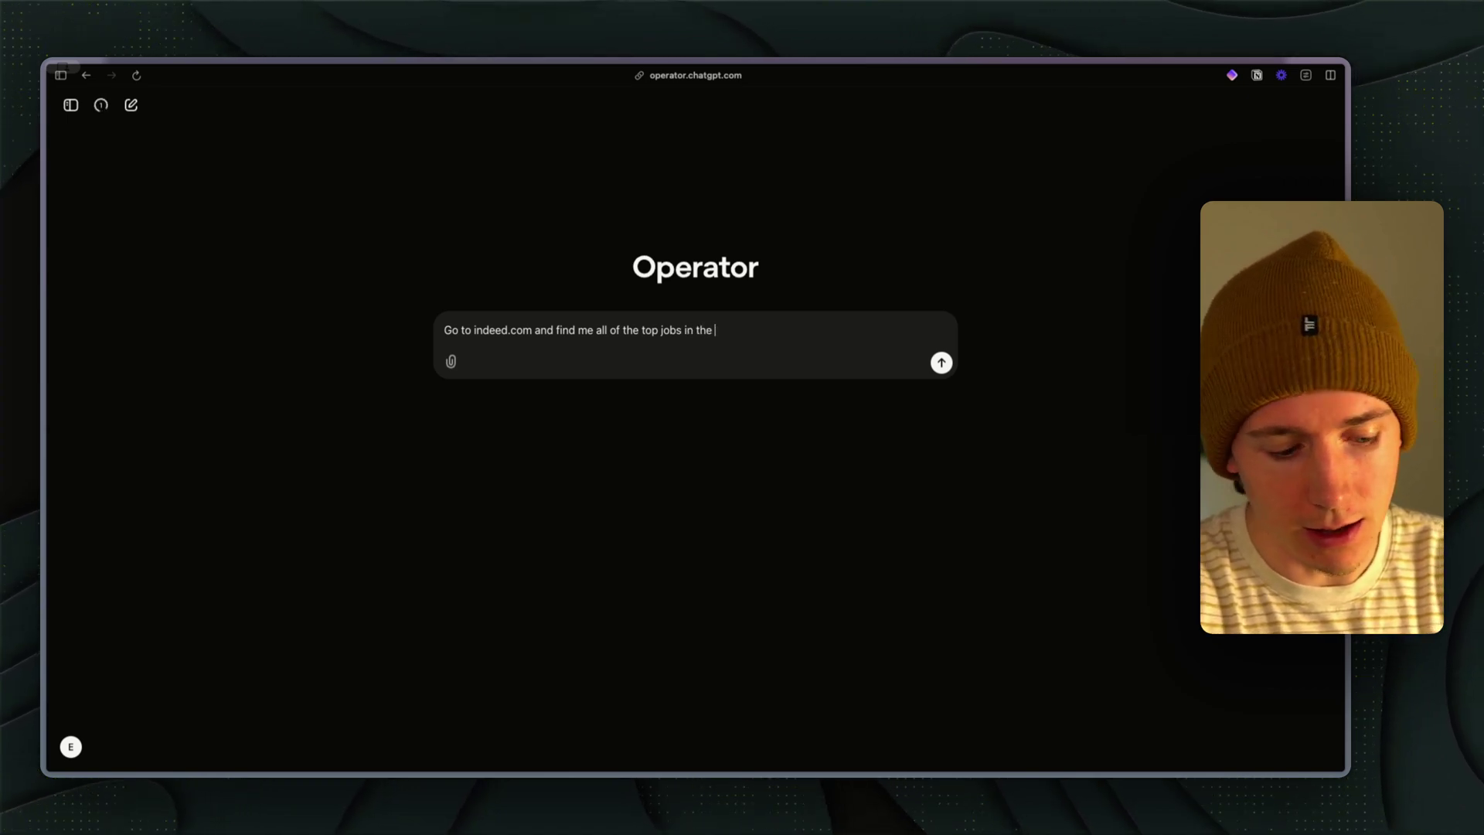
text(social media manager positions i)
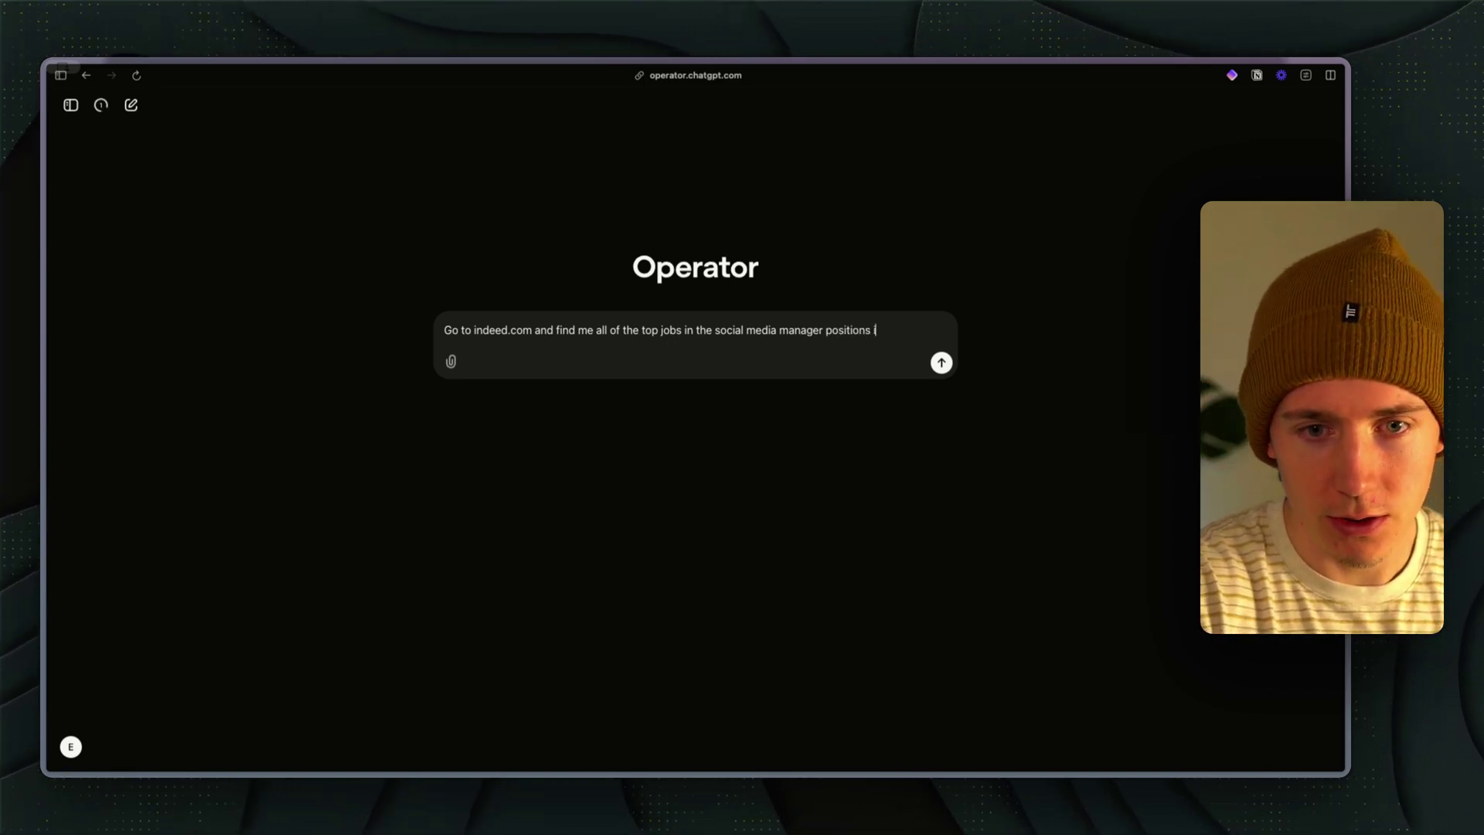
text(n the USA an)
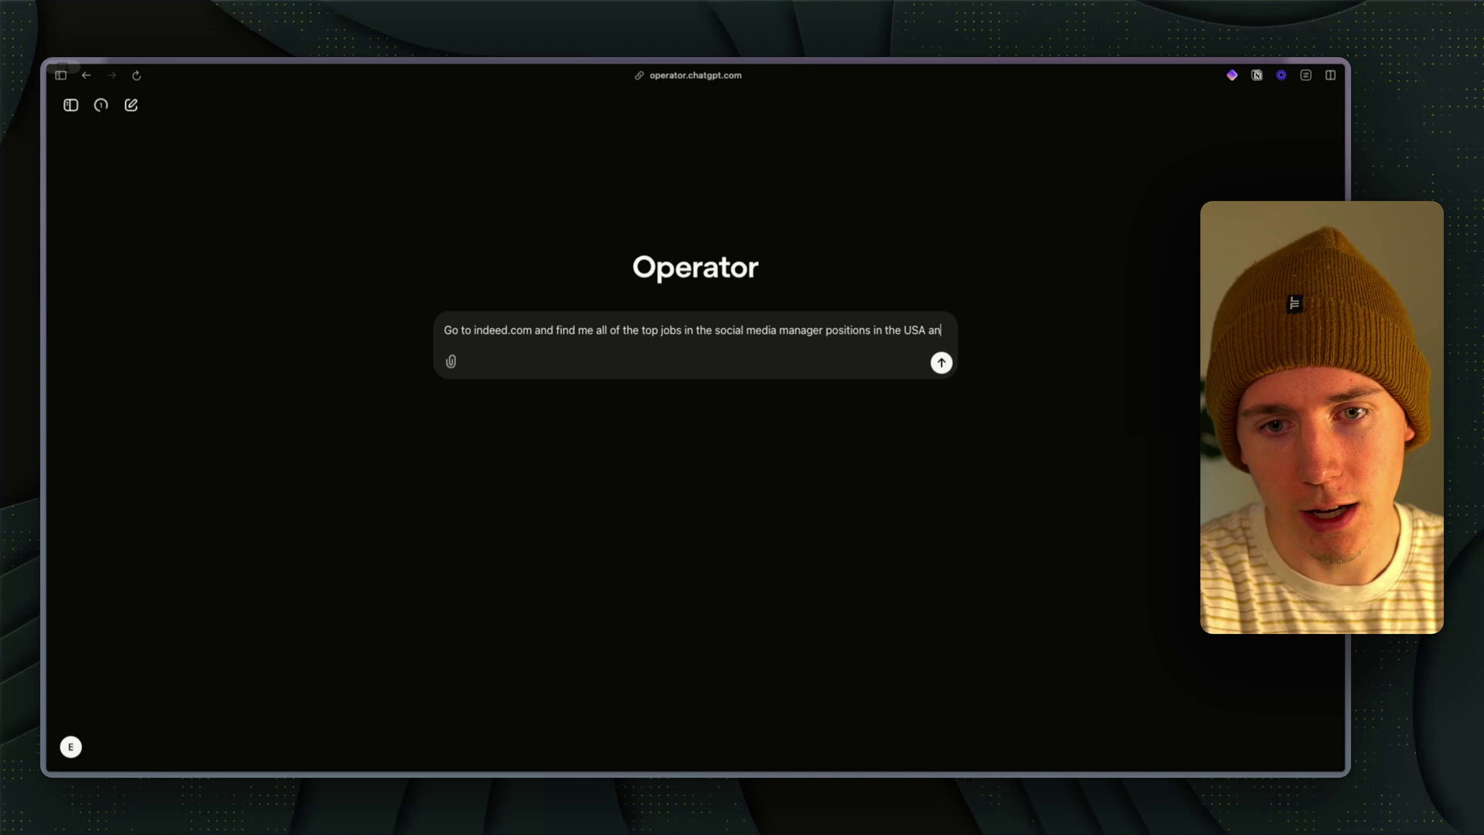
key(BackSpace)
key(BackSpace)
text(that are remote and where the)
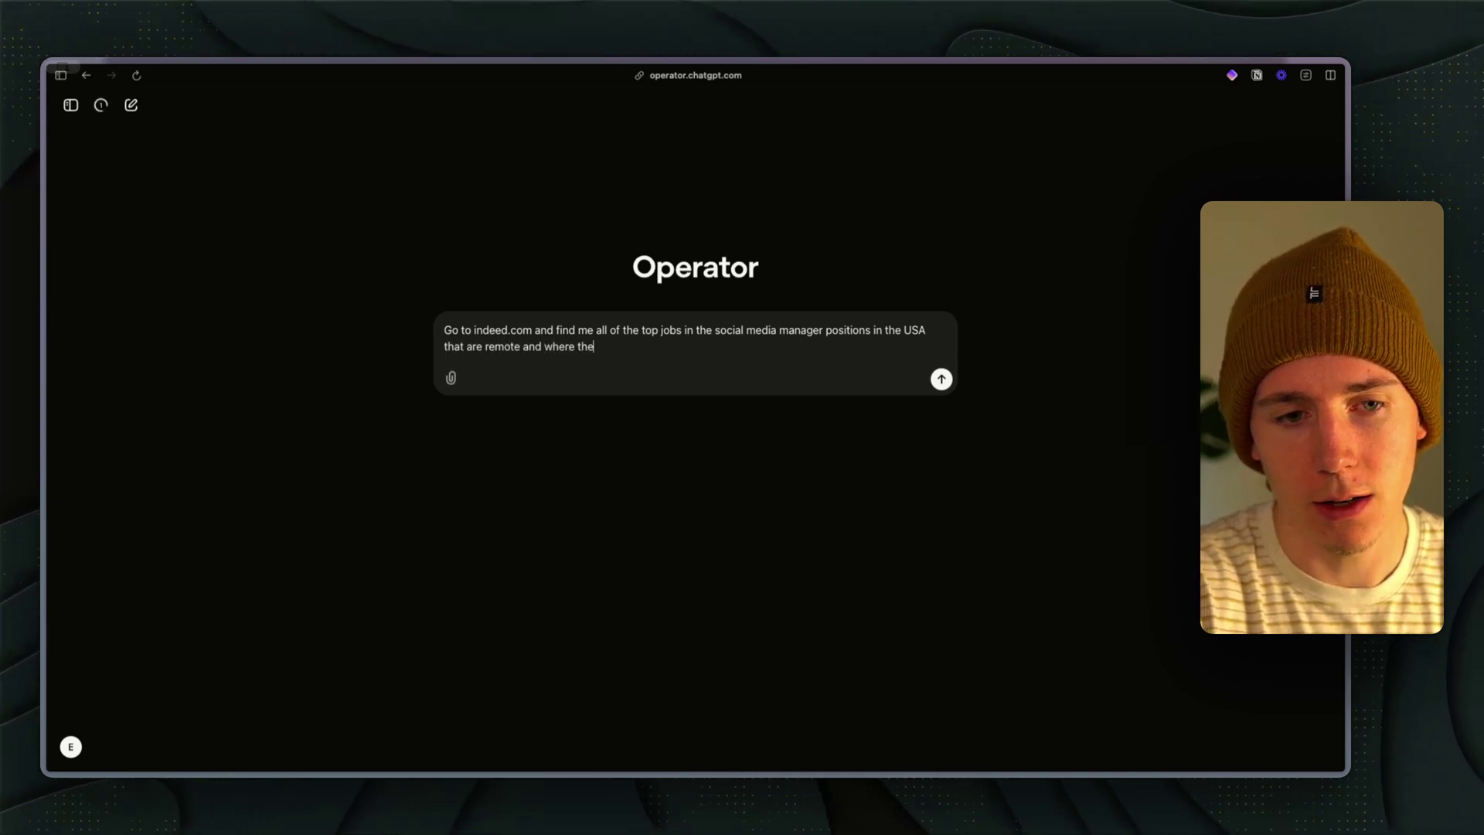
text( salary is over)
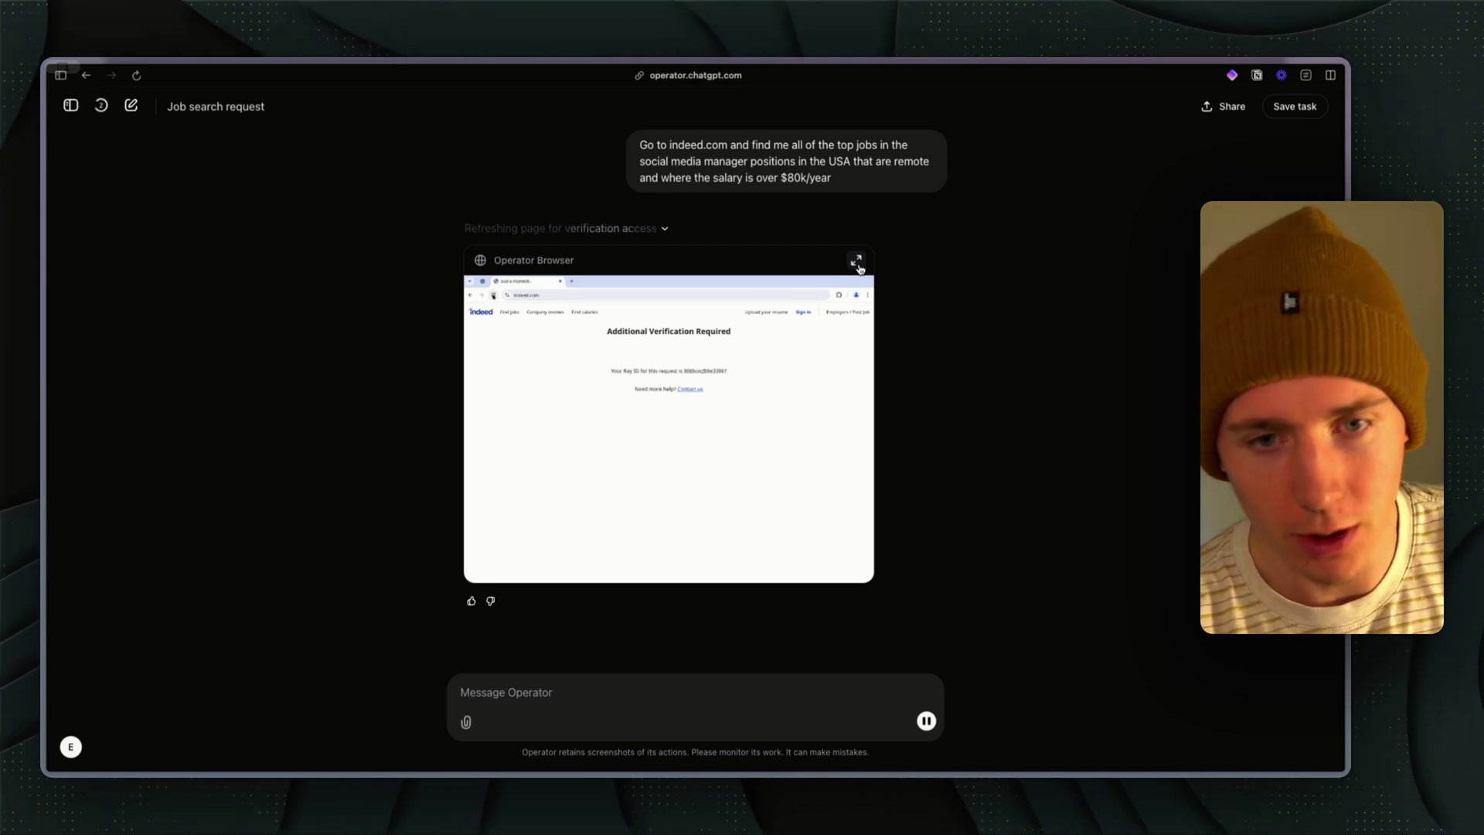
Step: Take control to tick Indeed's Cloudflare 'Verify you are human' check, then return control to Operator
mouse_move(573, 420)
scroll(573, 420, up, 5)
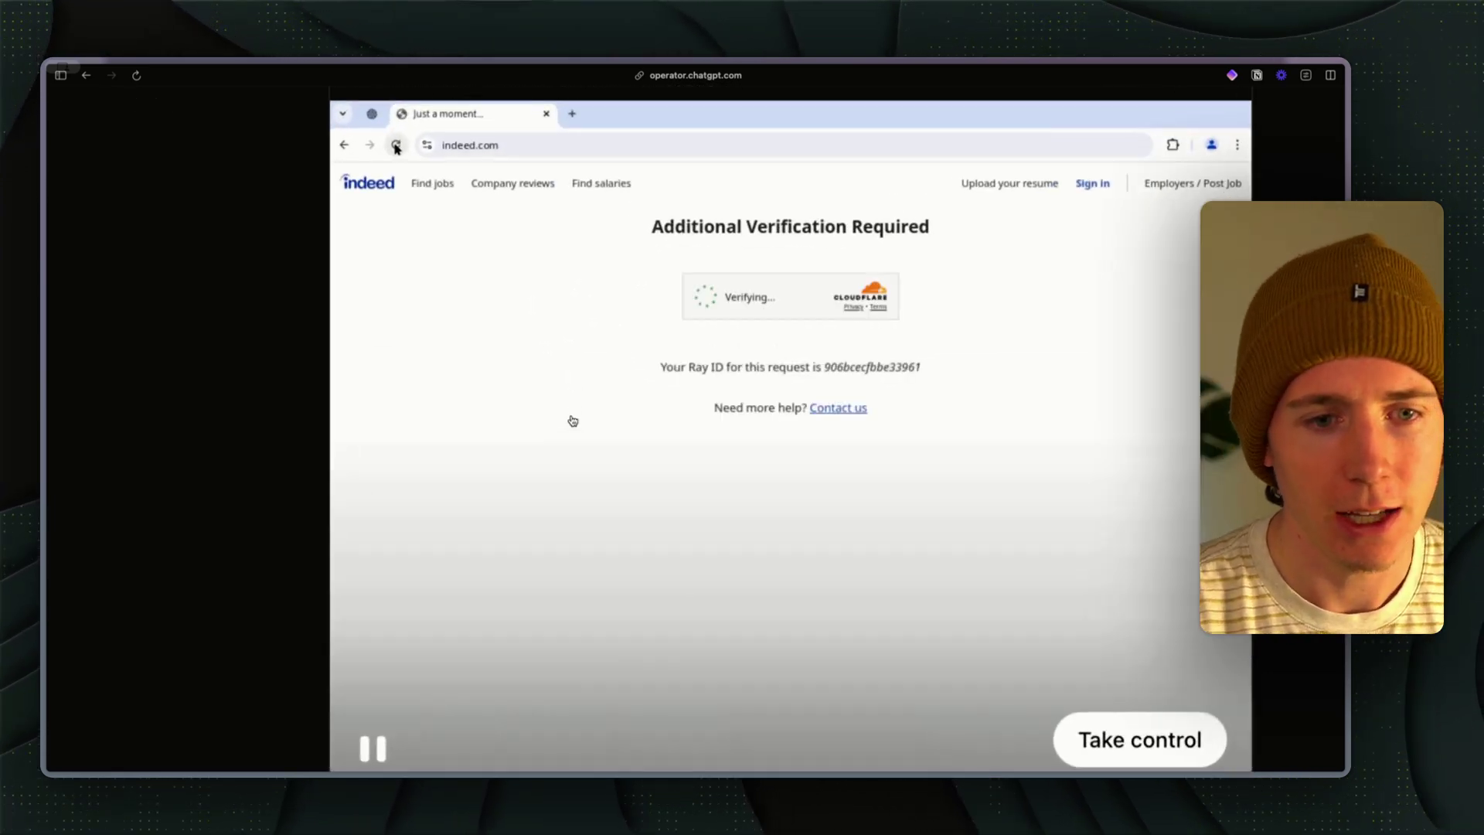
scroll(572, 421, up, 5)
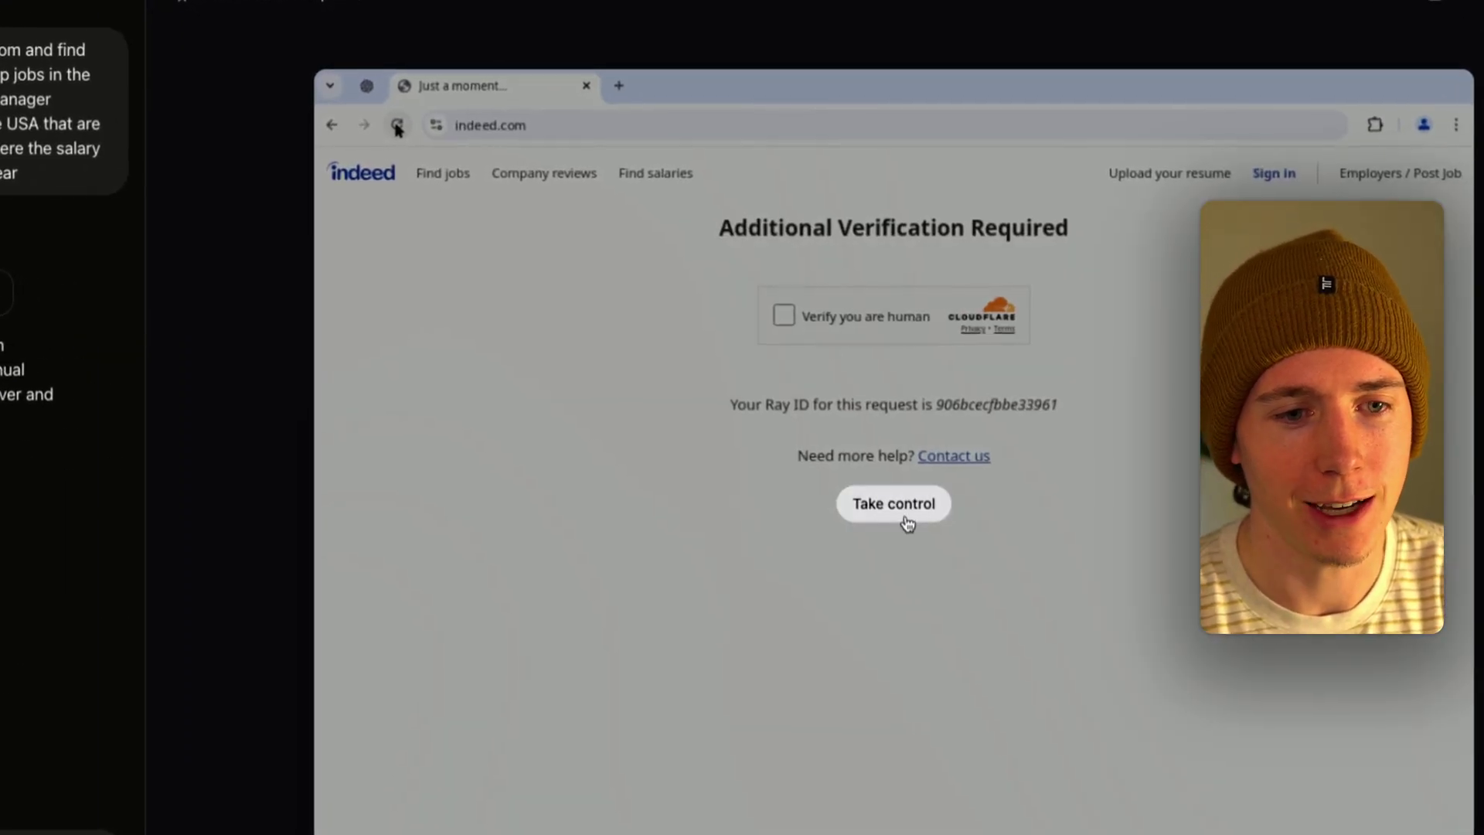
click(897, 504)
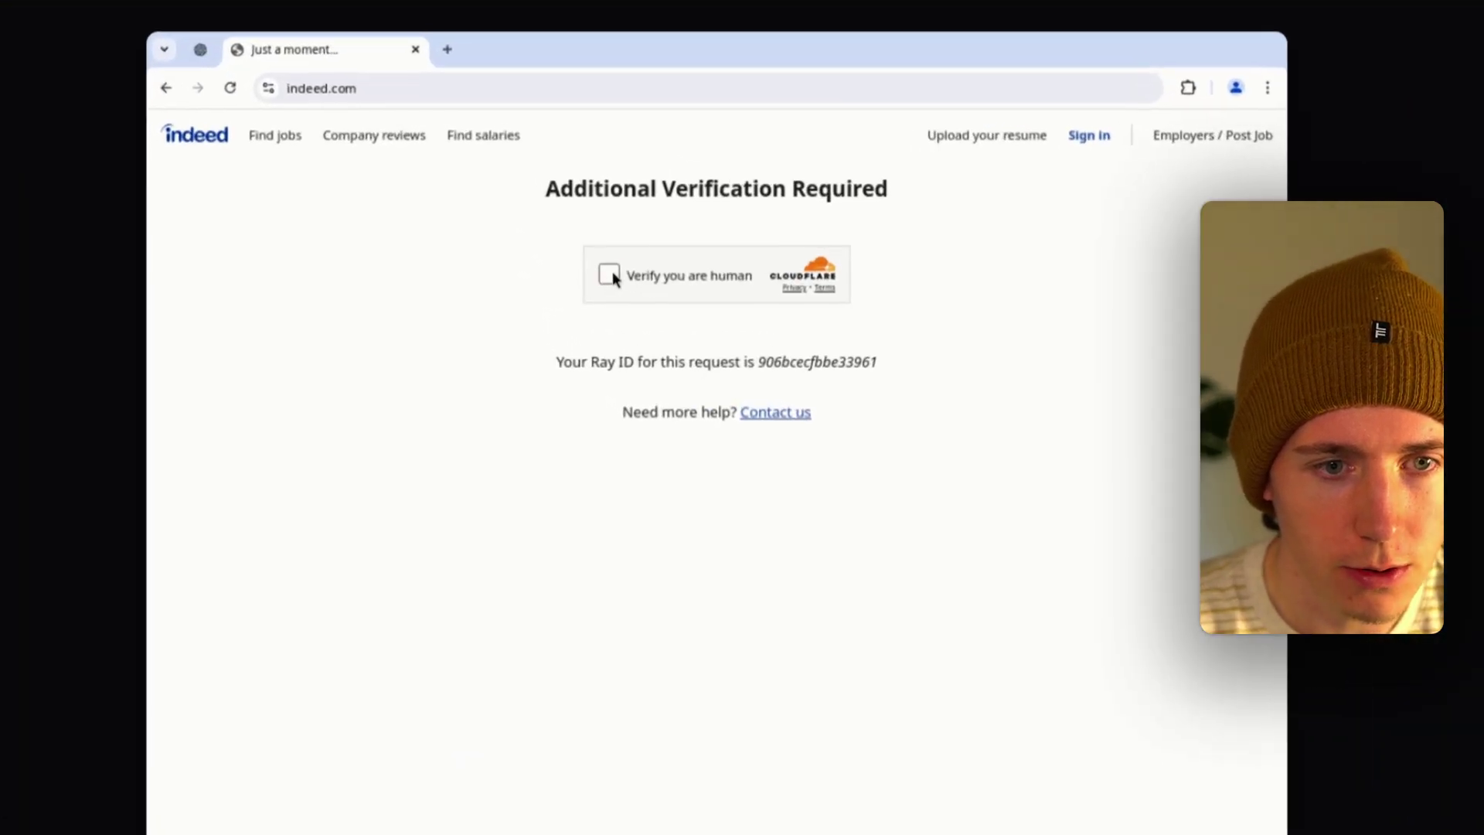
click(612, 273)
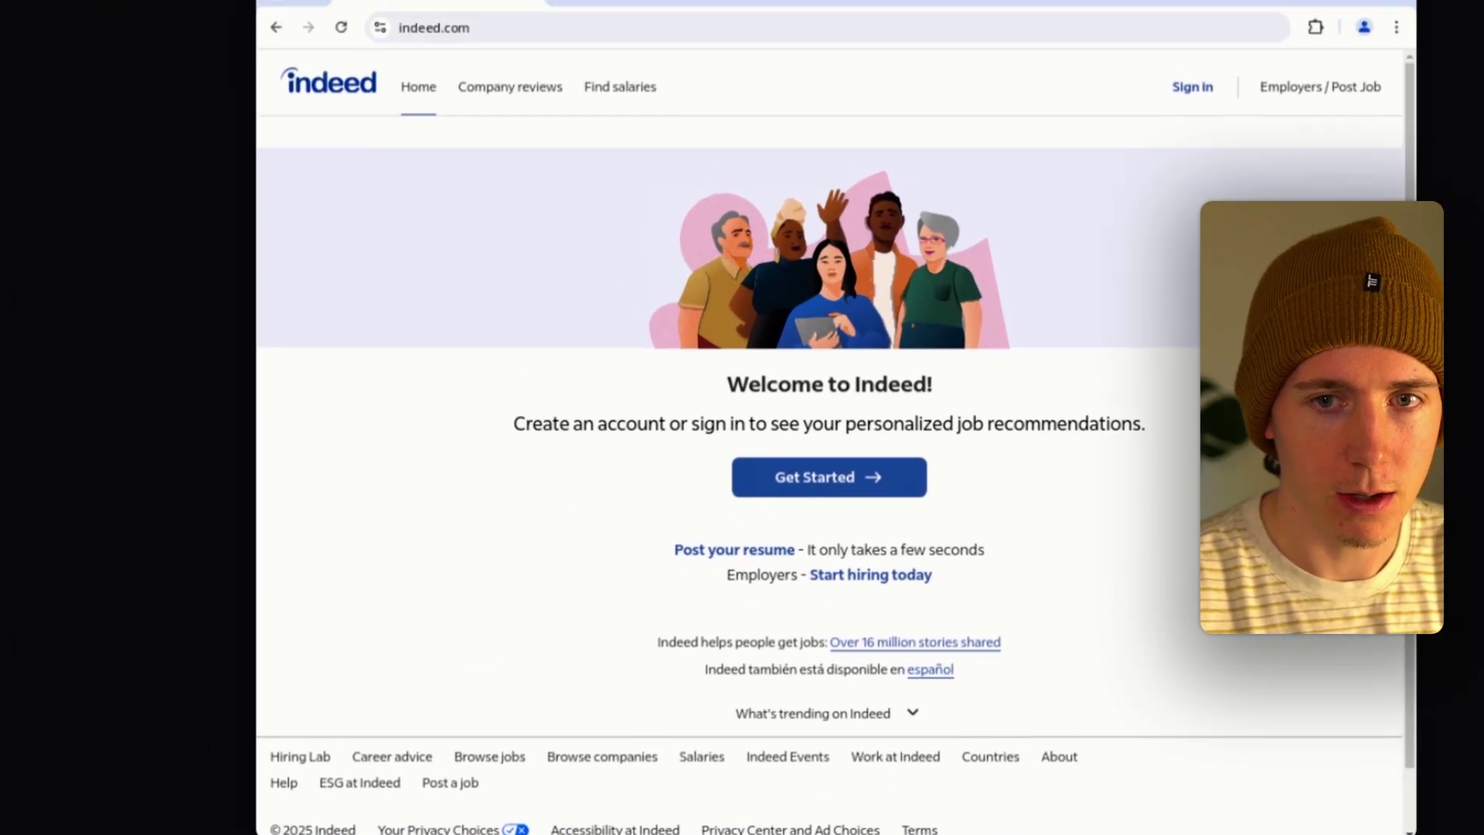
click(897, 703)
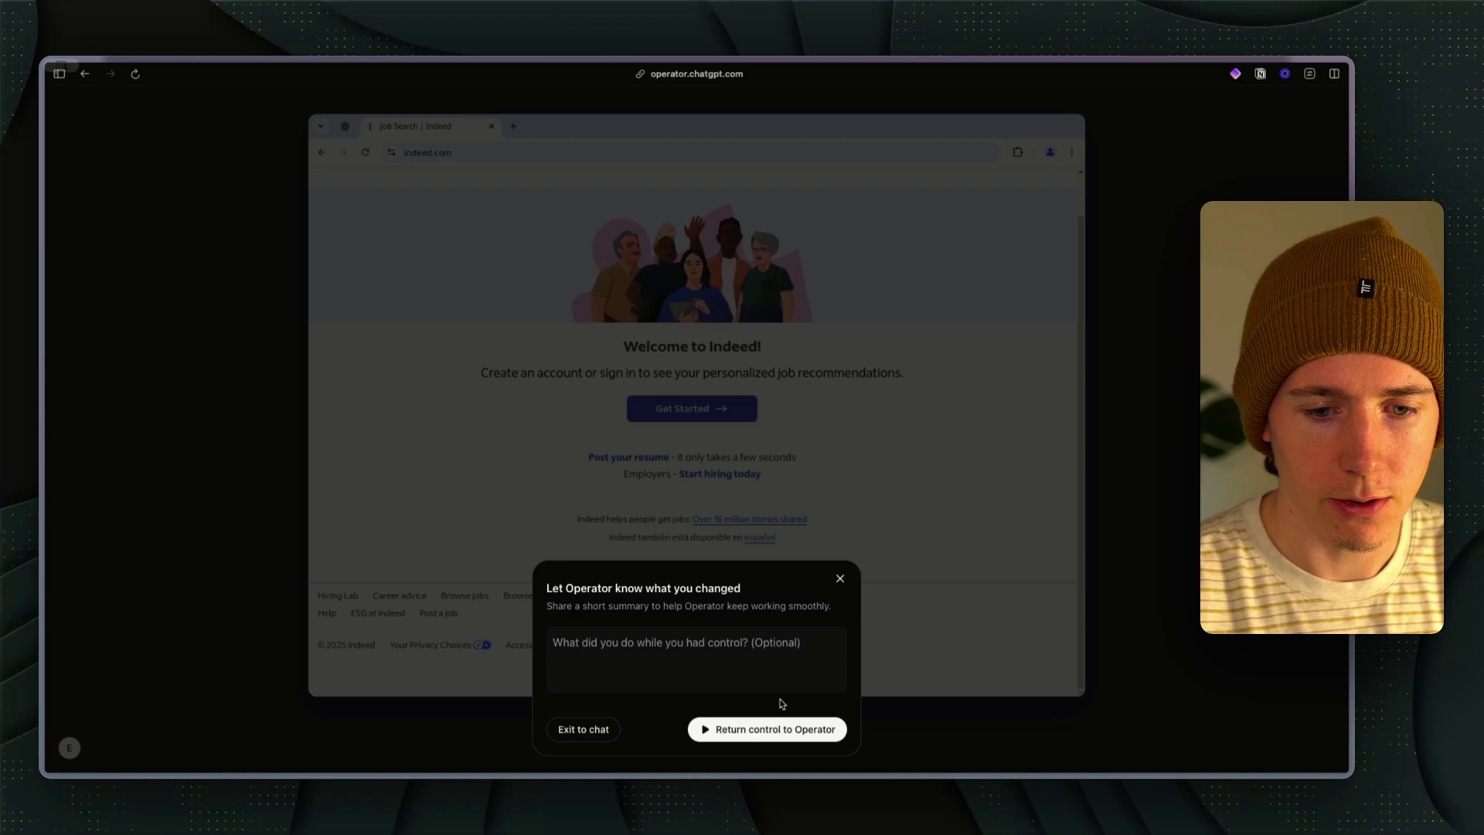
click(835, 757)
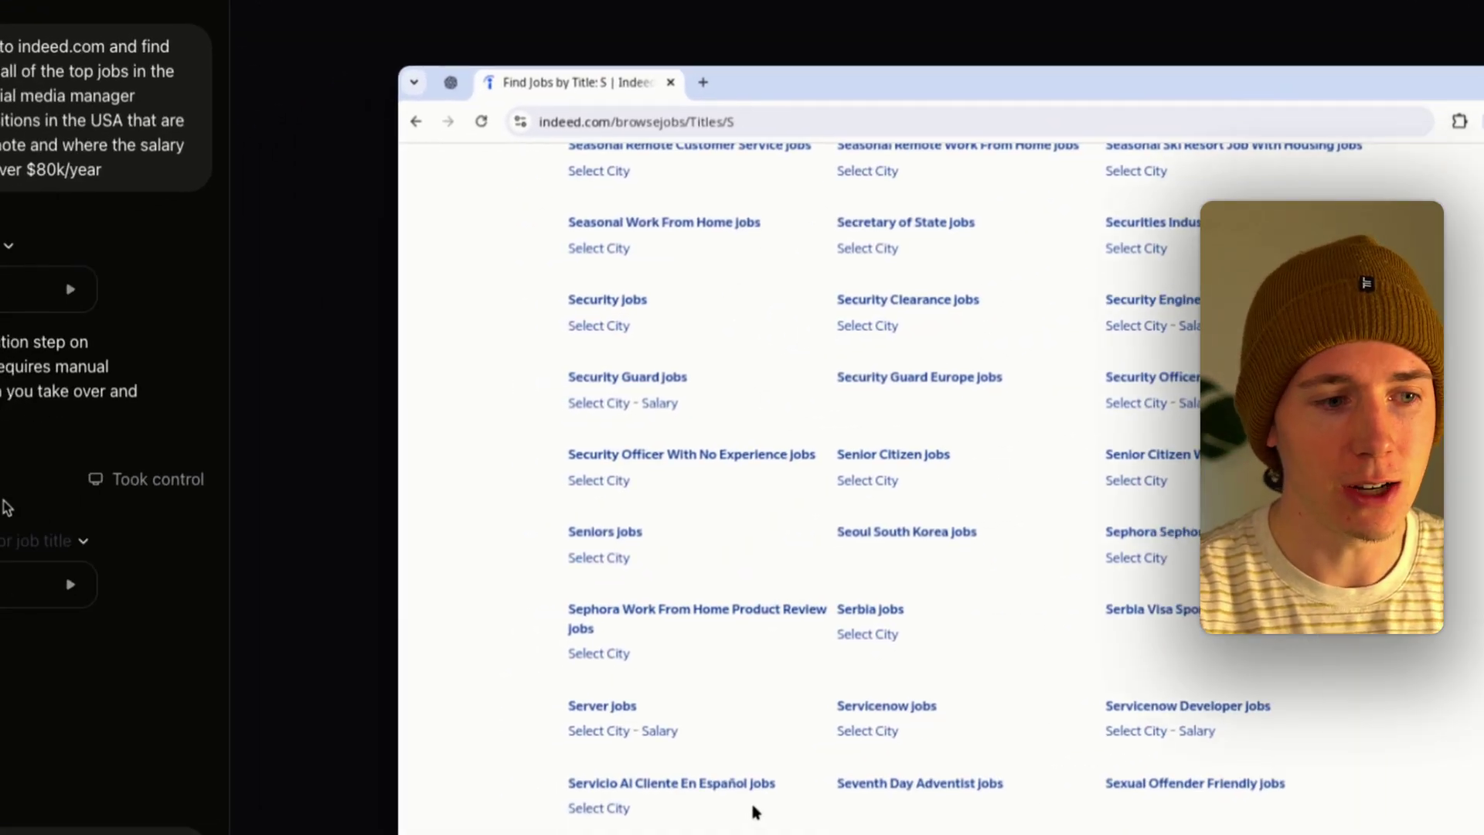
Step: Expand the agent's step list while it applies Indeed's remote and $80,000+ salary filters
click(15, 541)
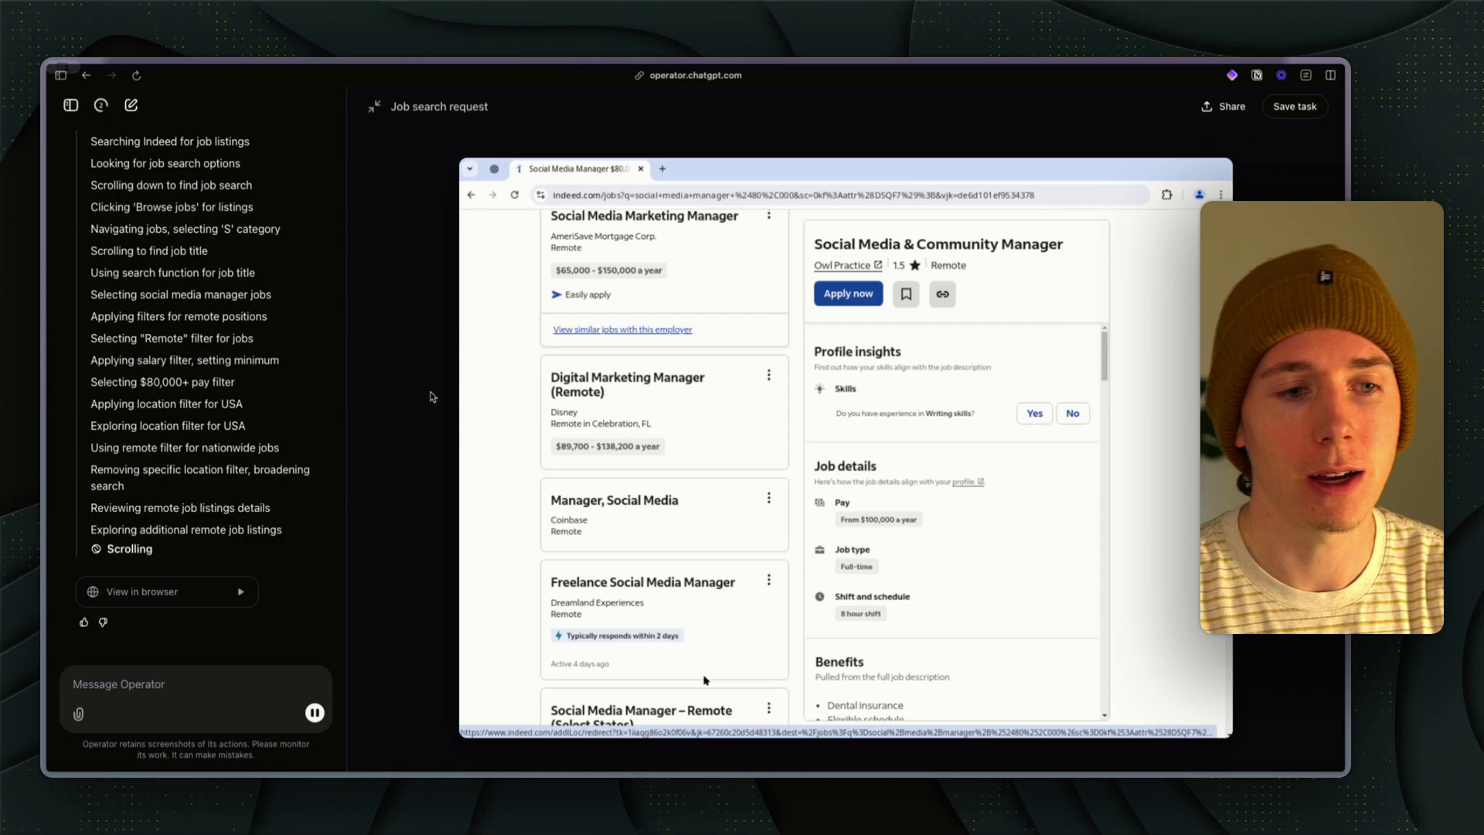
Step: Type the request for Seattle properties under $750k in safe areas with scenic views
key(alt+Tab)
mouse_move(467, 334)
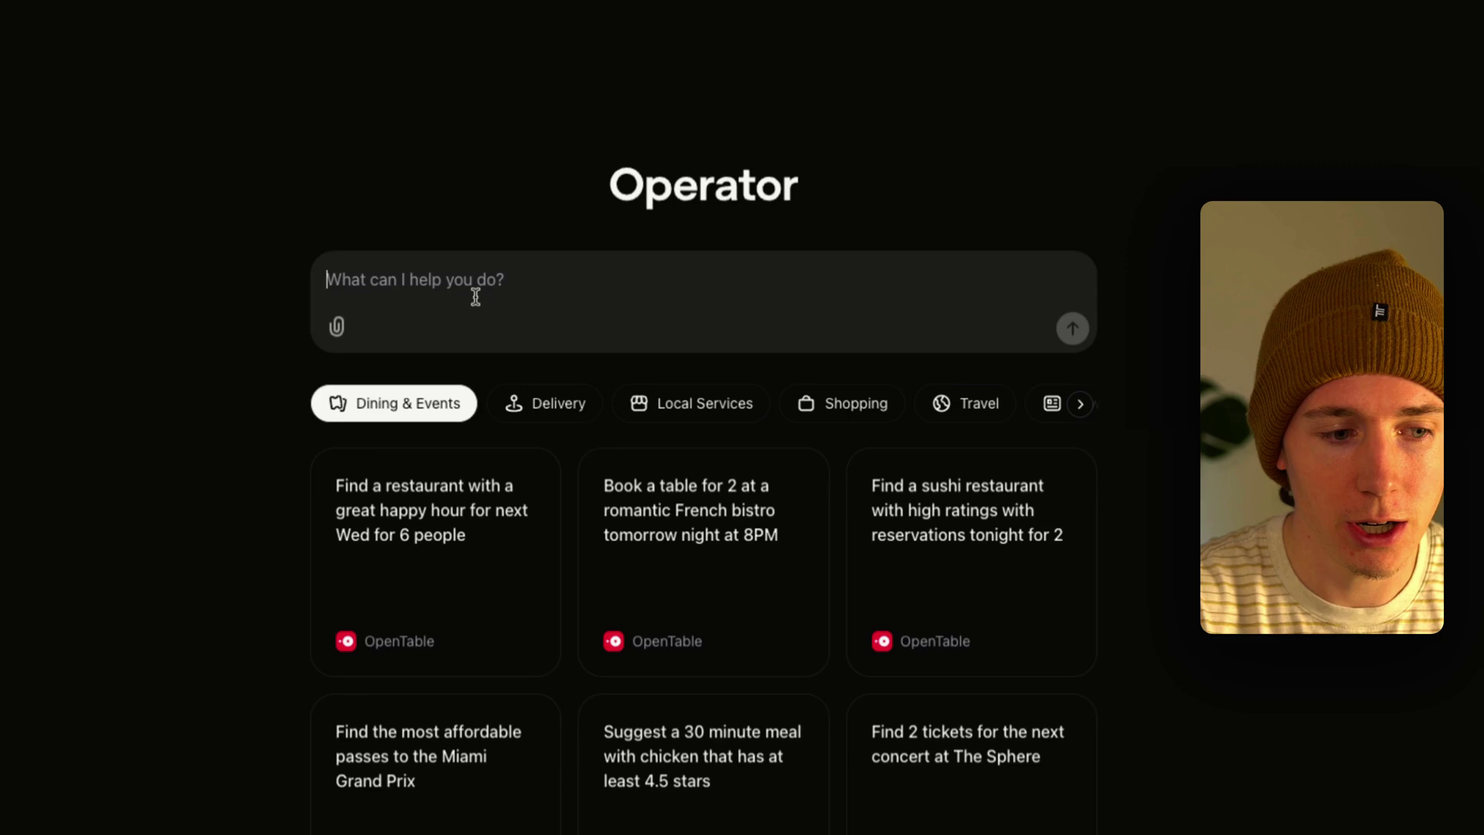
text(Find)
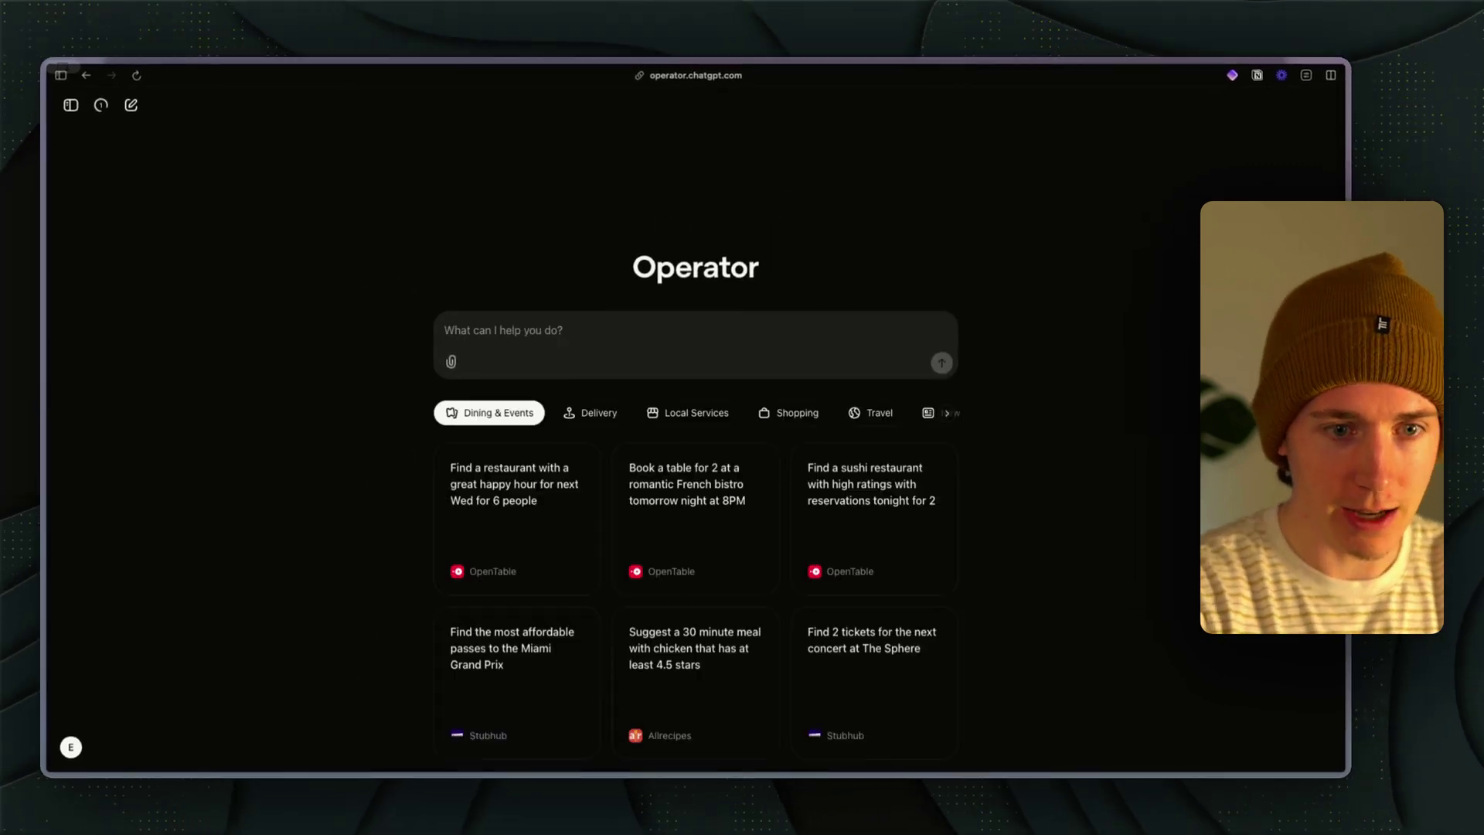
text(Find m)
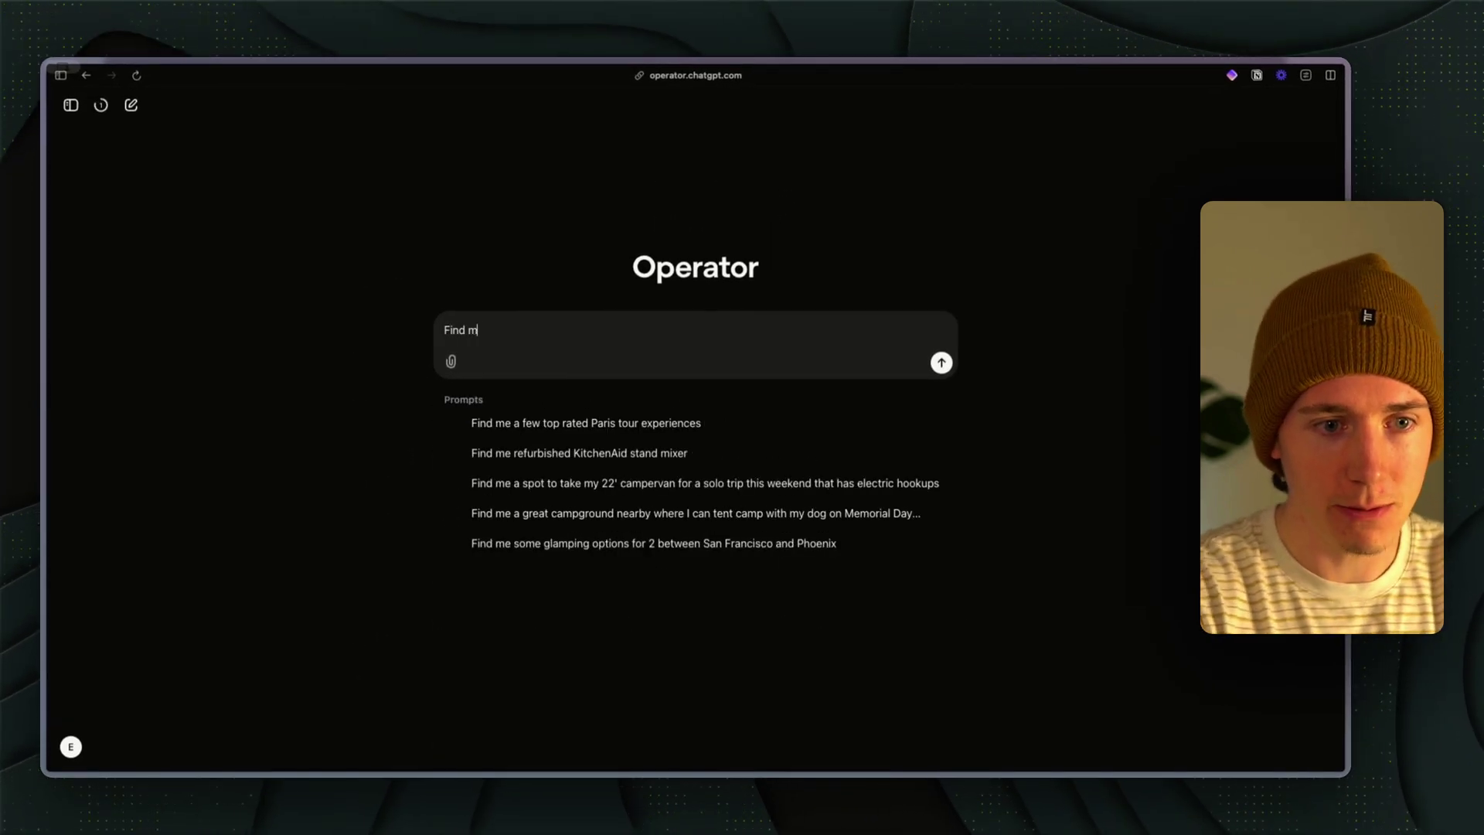
text(e a list of prope)
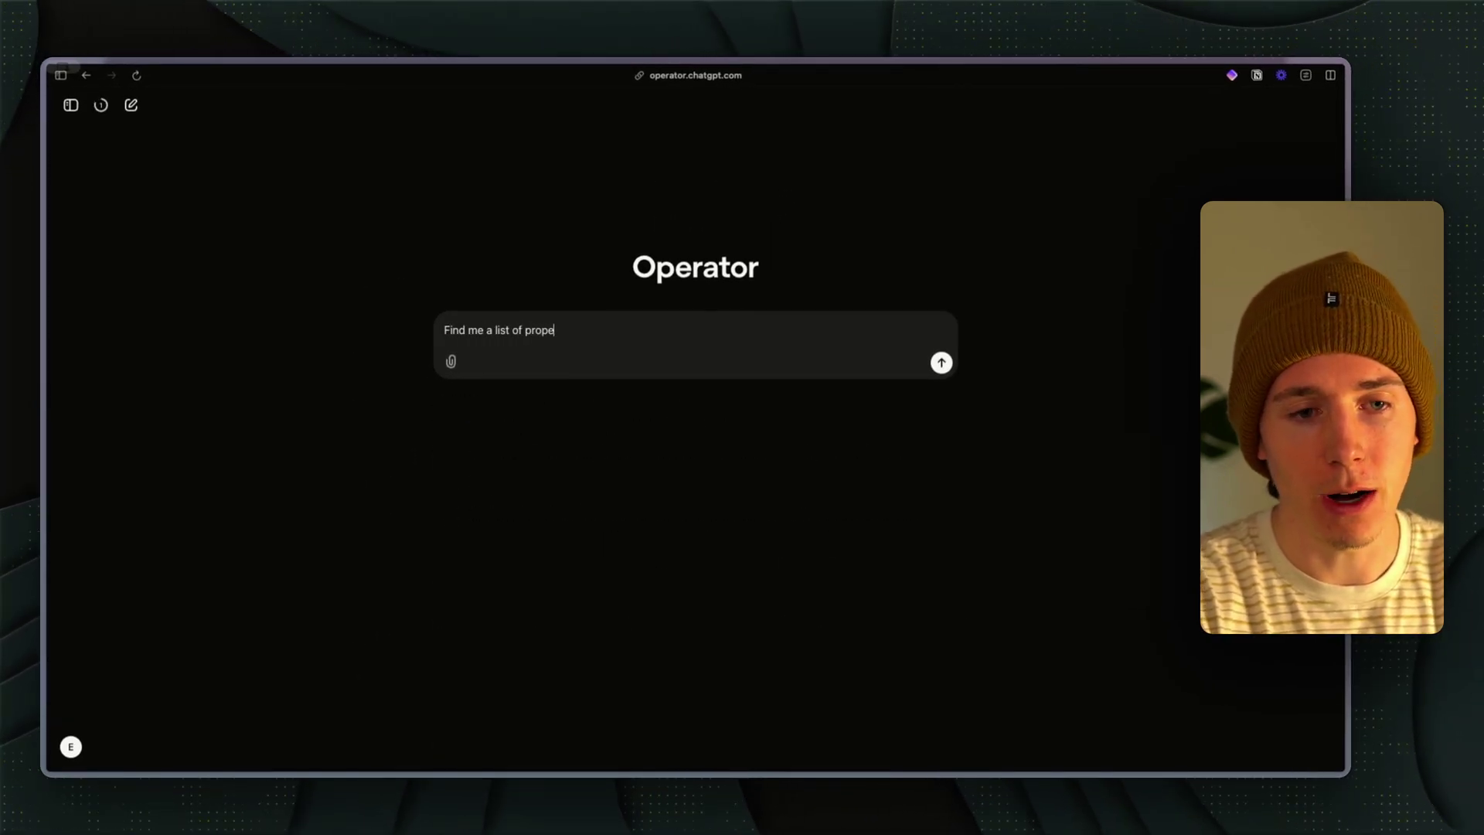
text(irg)
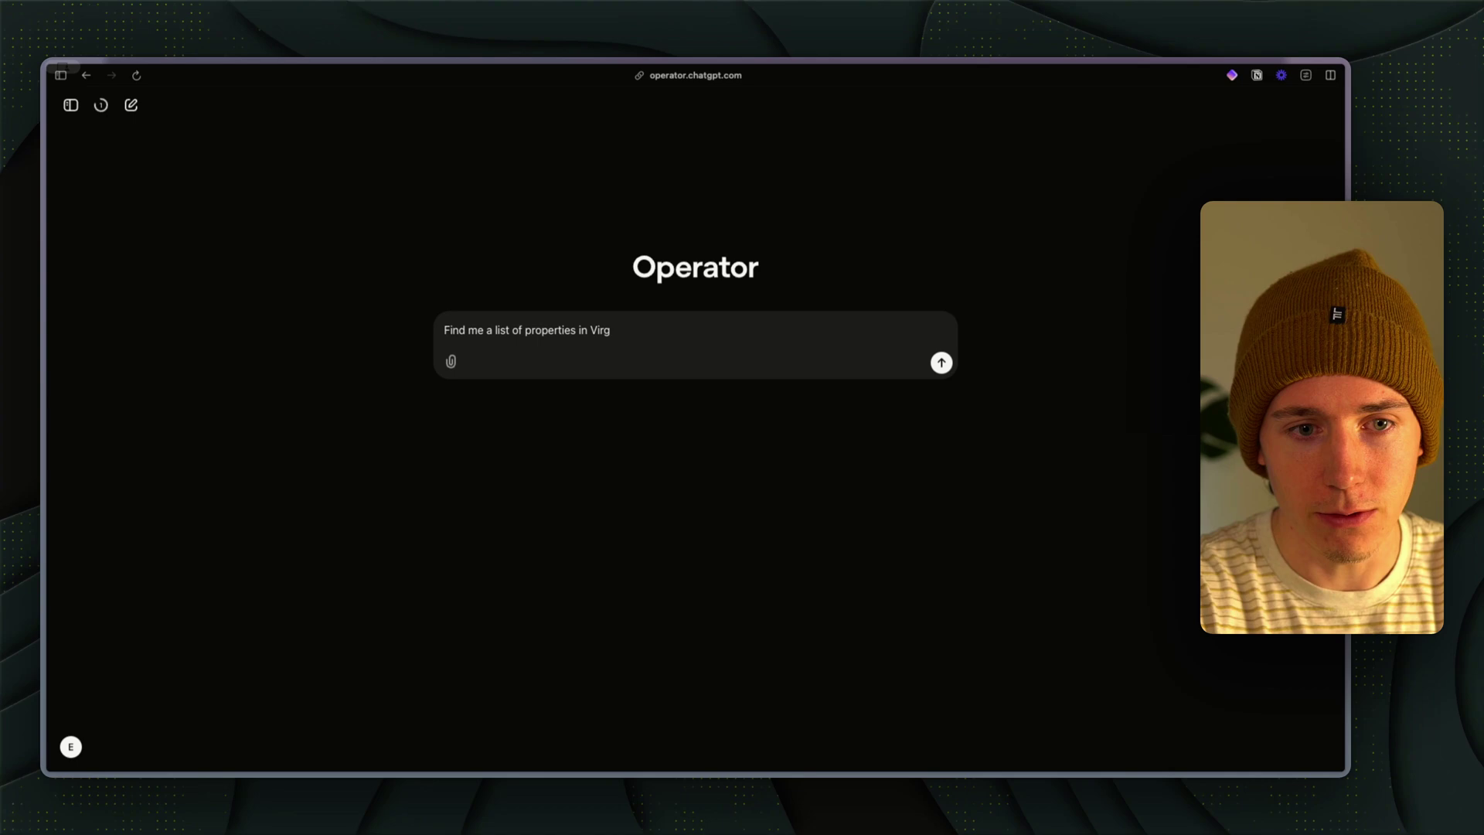
text(ini)
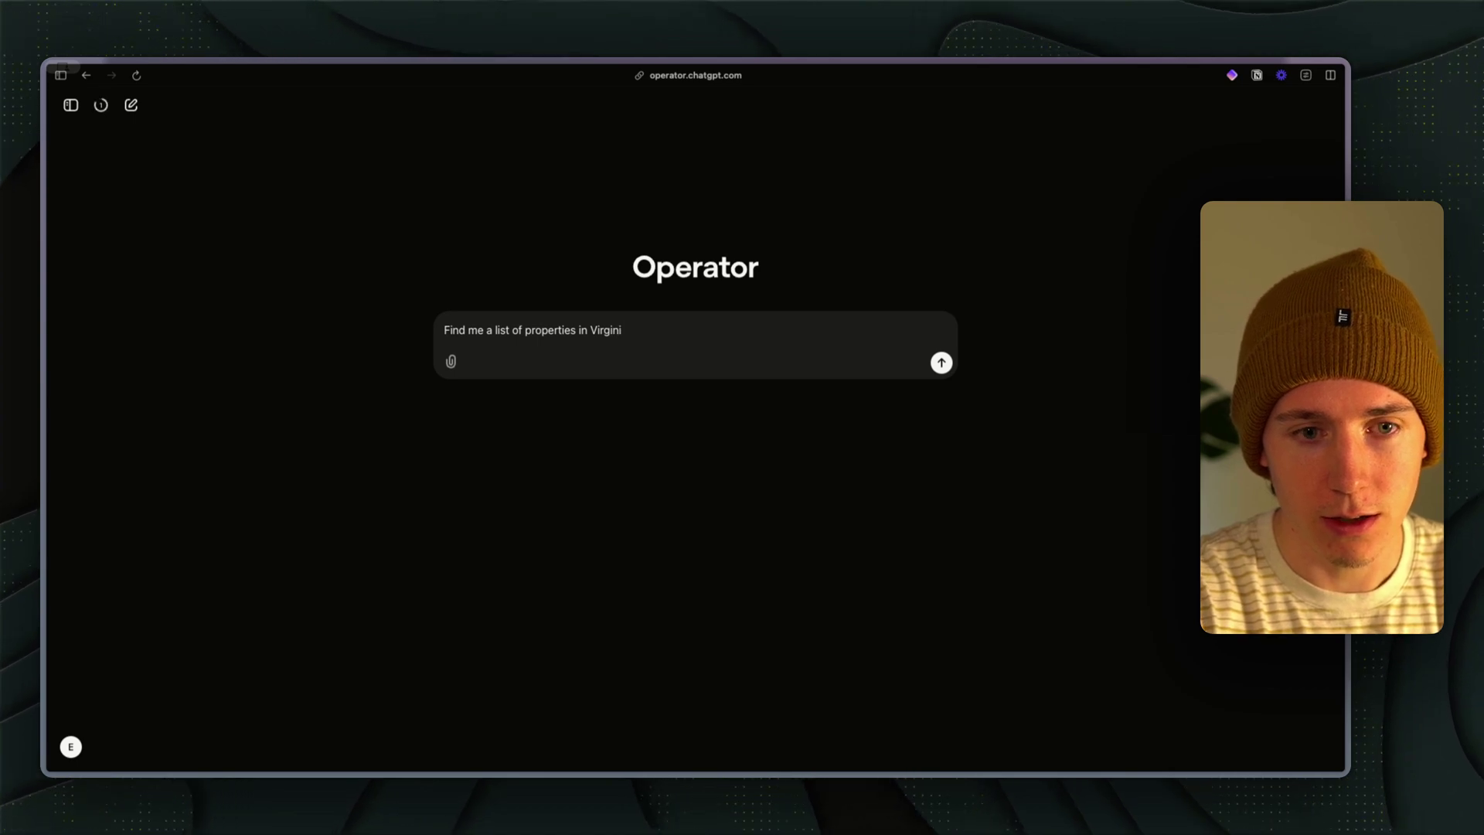
key(BackSpace)
key(BackSpace)
key(BackSpace)
key(BackSpace)
key(BackSpace)
key(BackSpace)
text(Seattle that are)
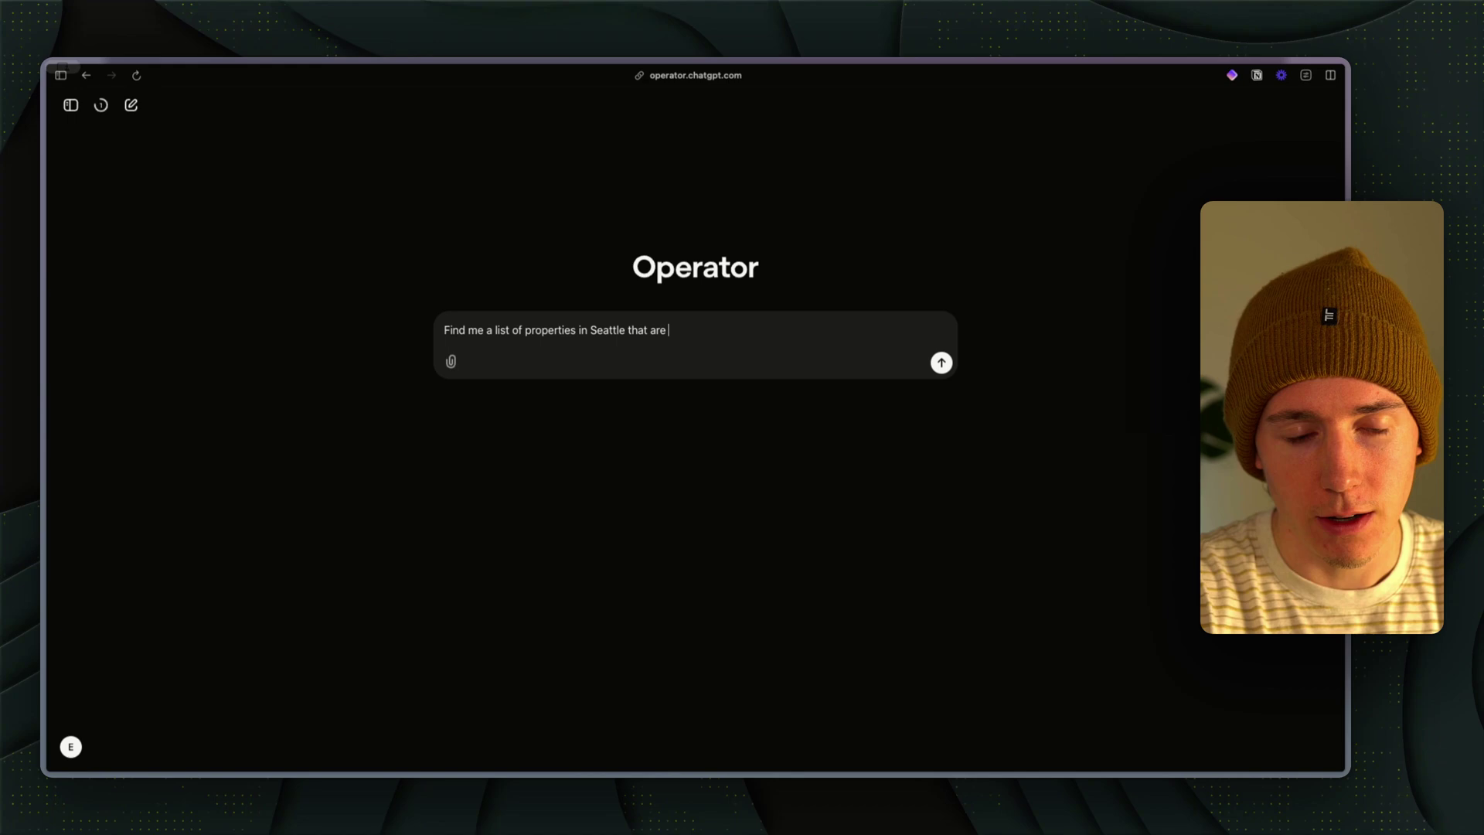
text(under )
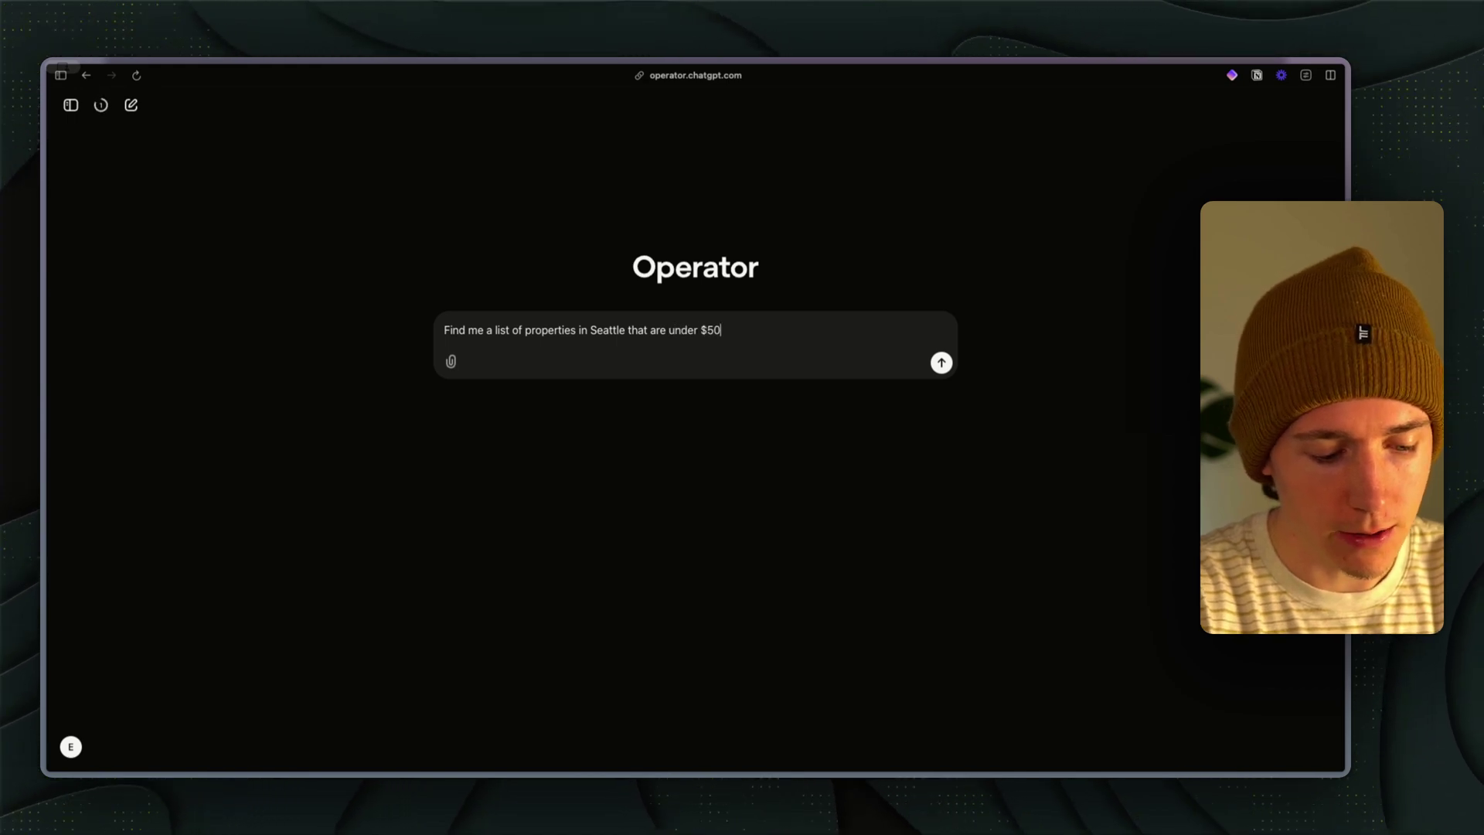
text($5)
key(BackSpace)
text(750)
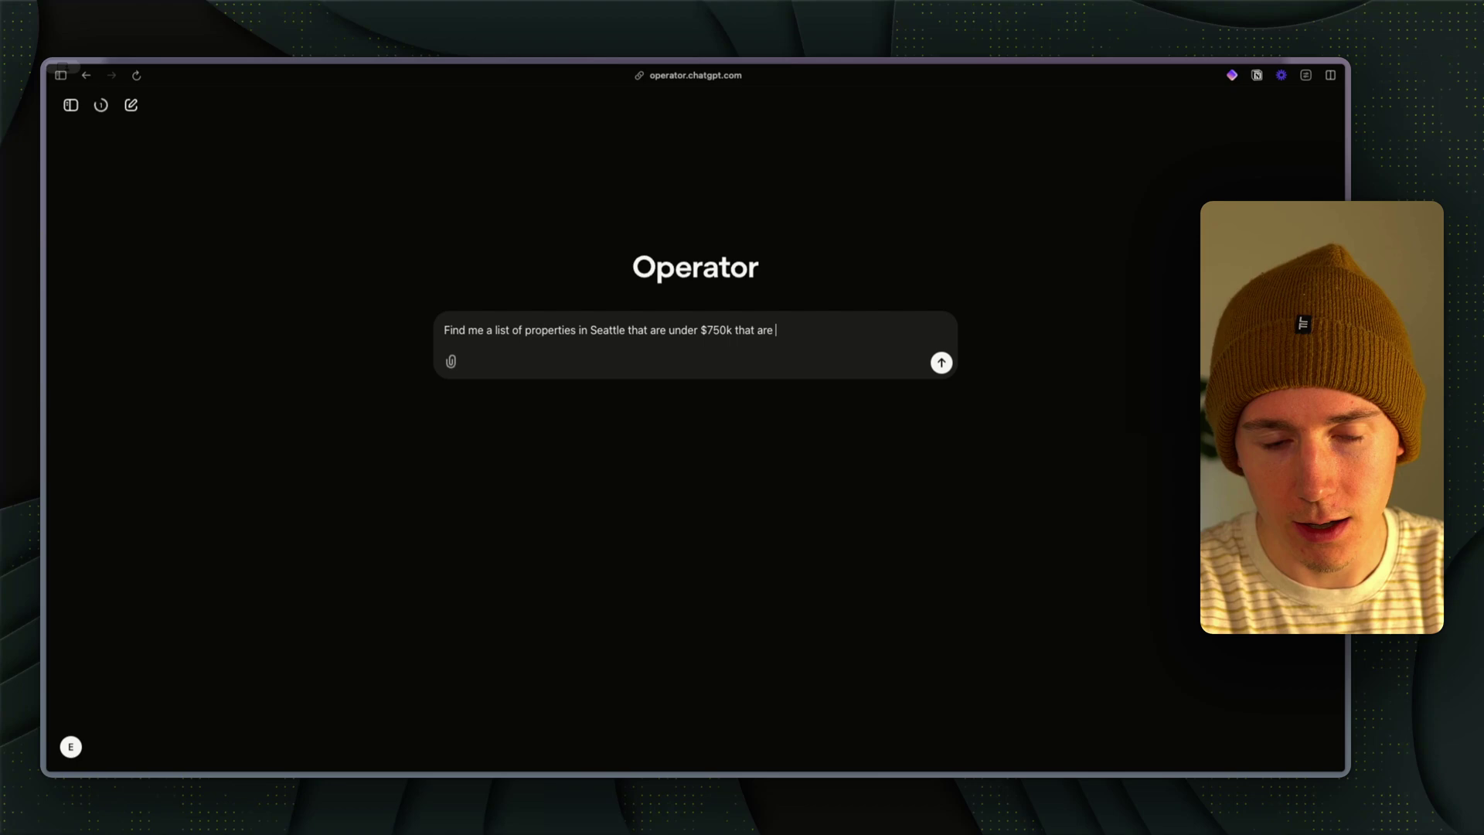
text(k that are in s)
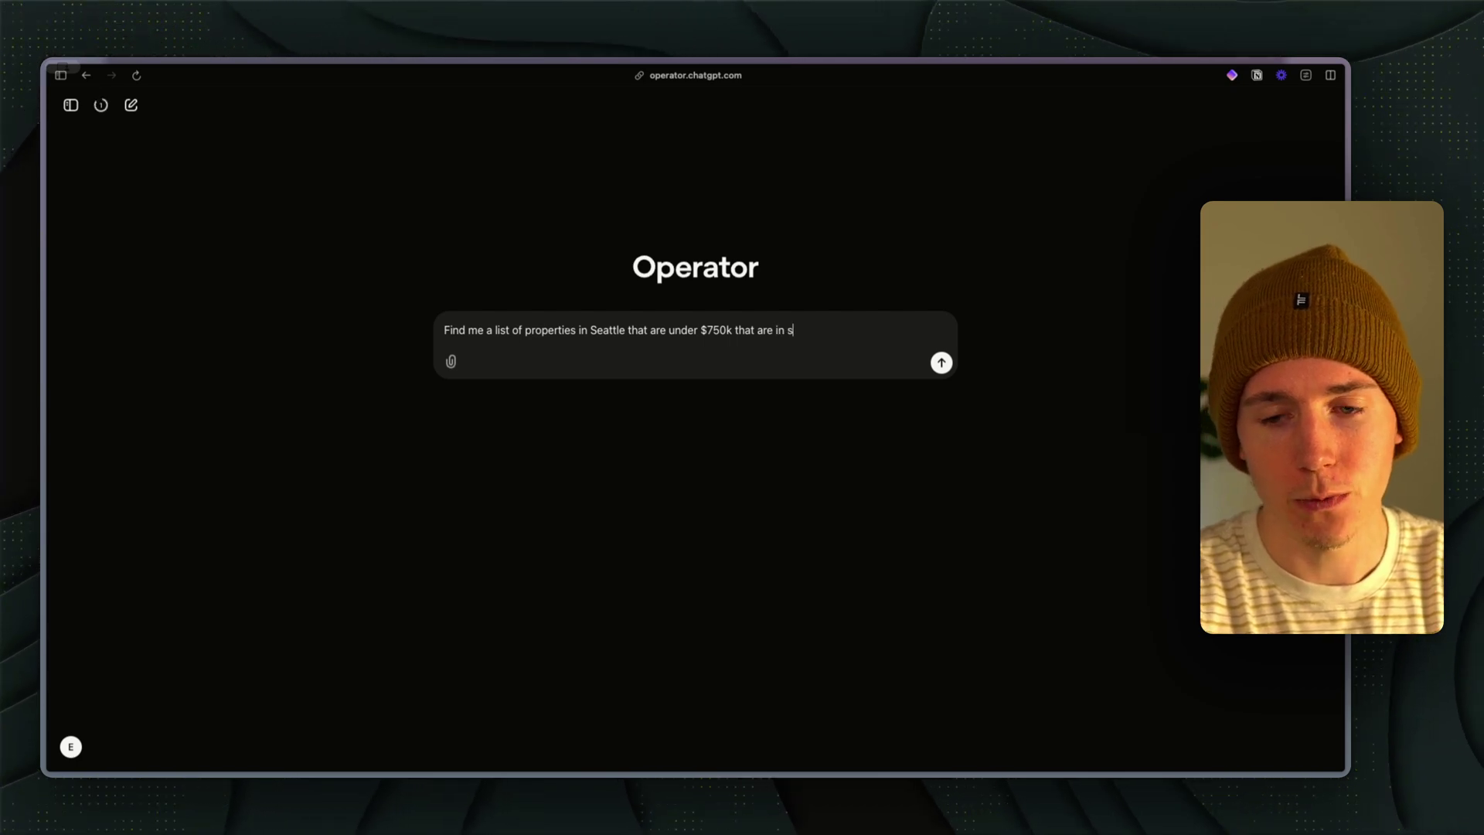
text(afe areas and)
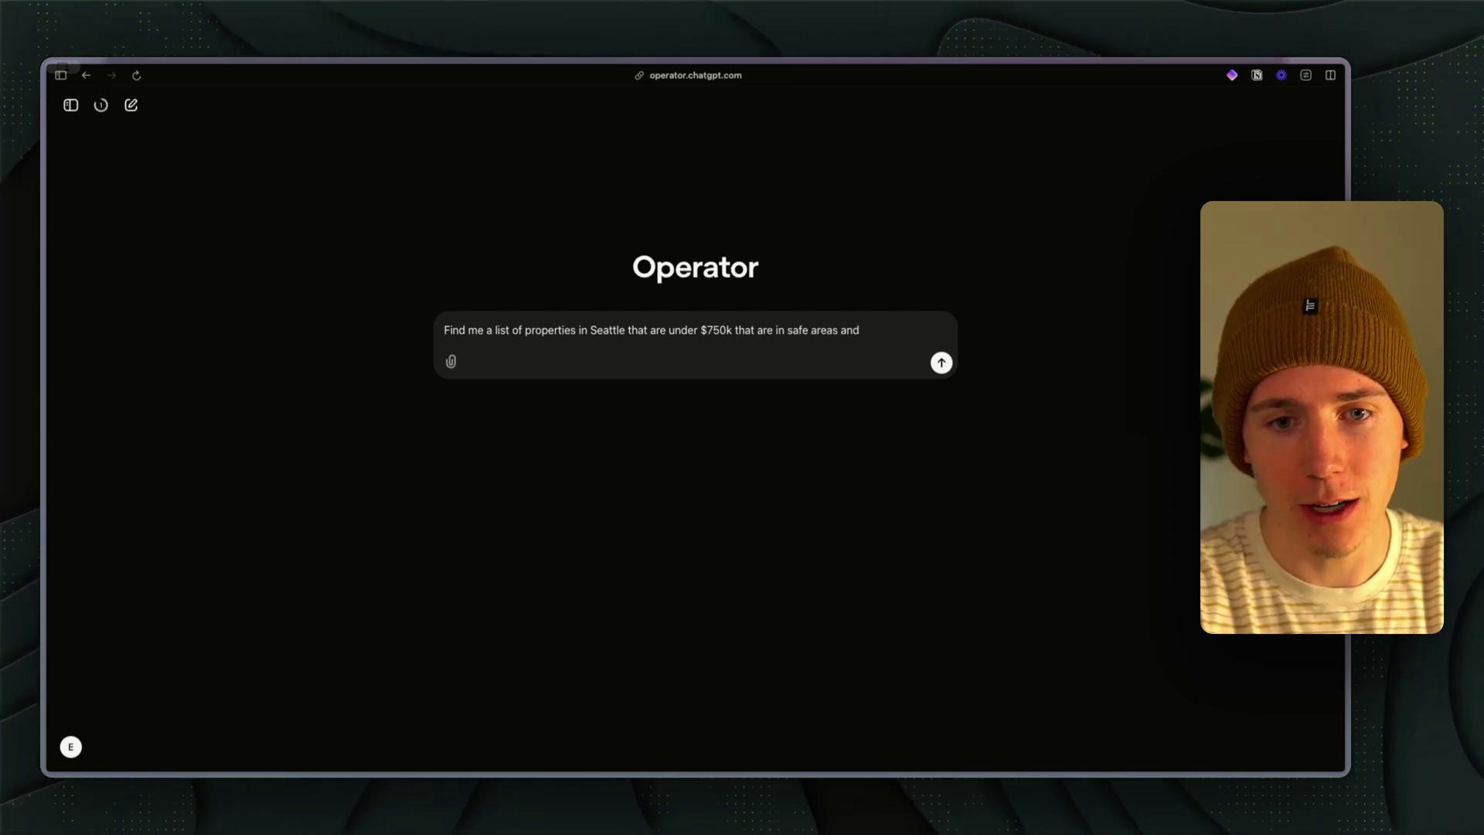
text( close to)
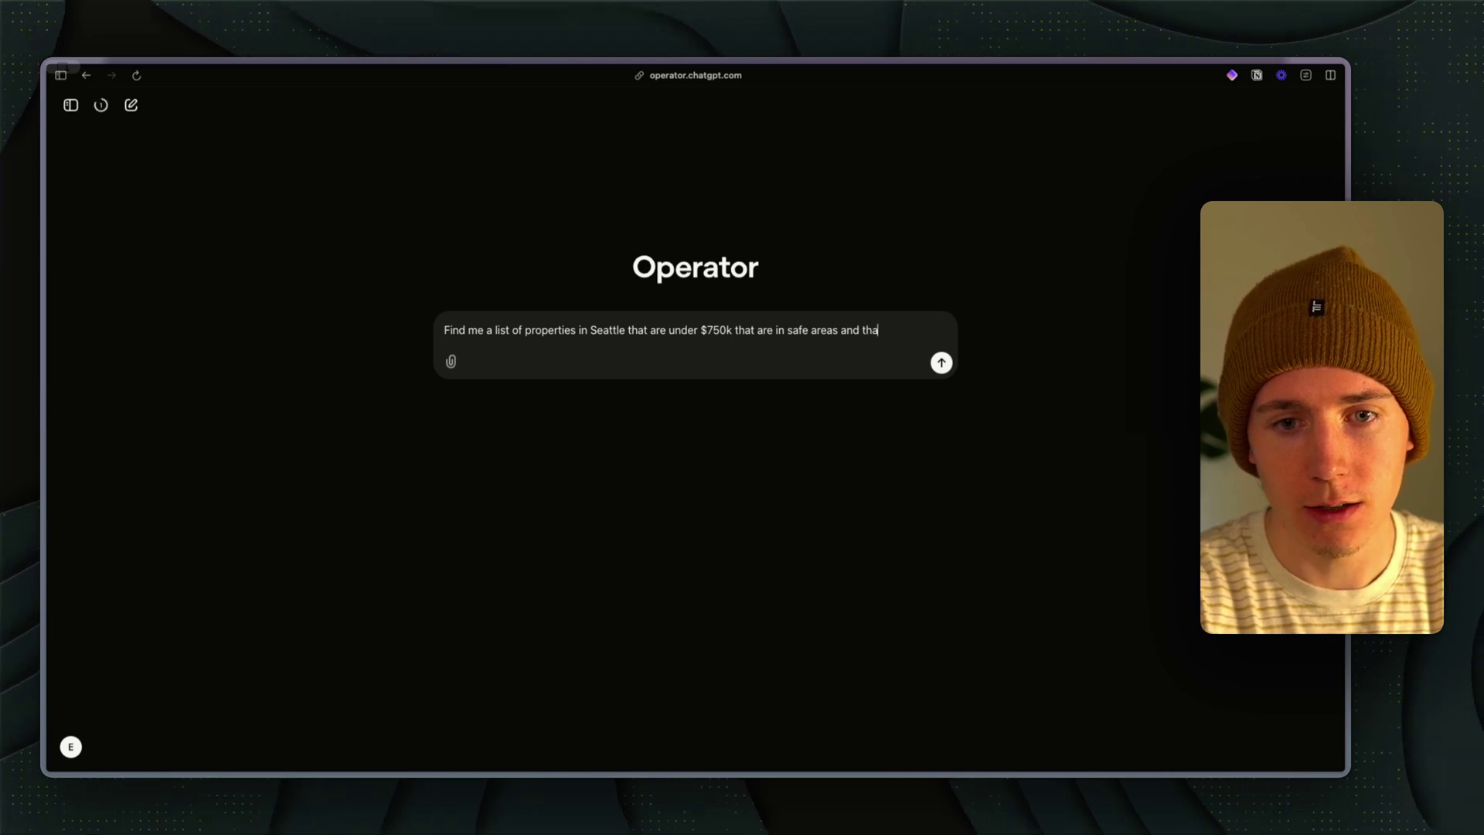
text(t have scenic view)
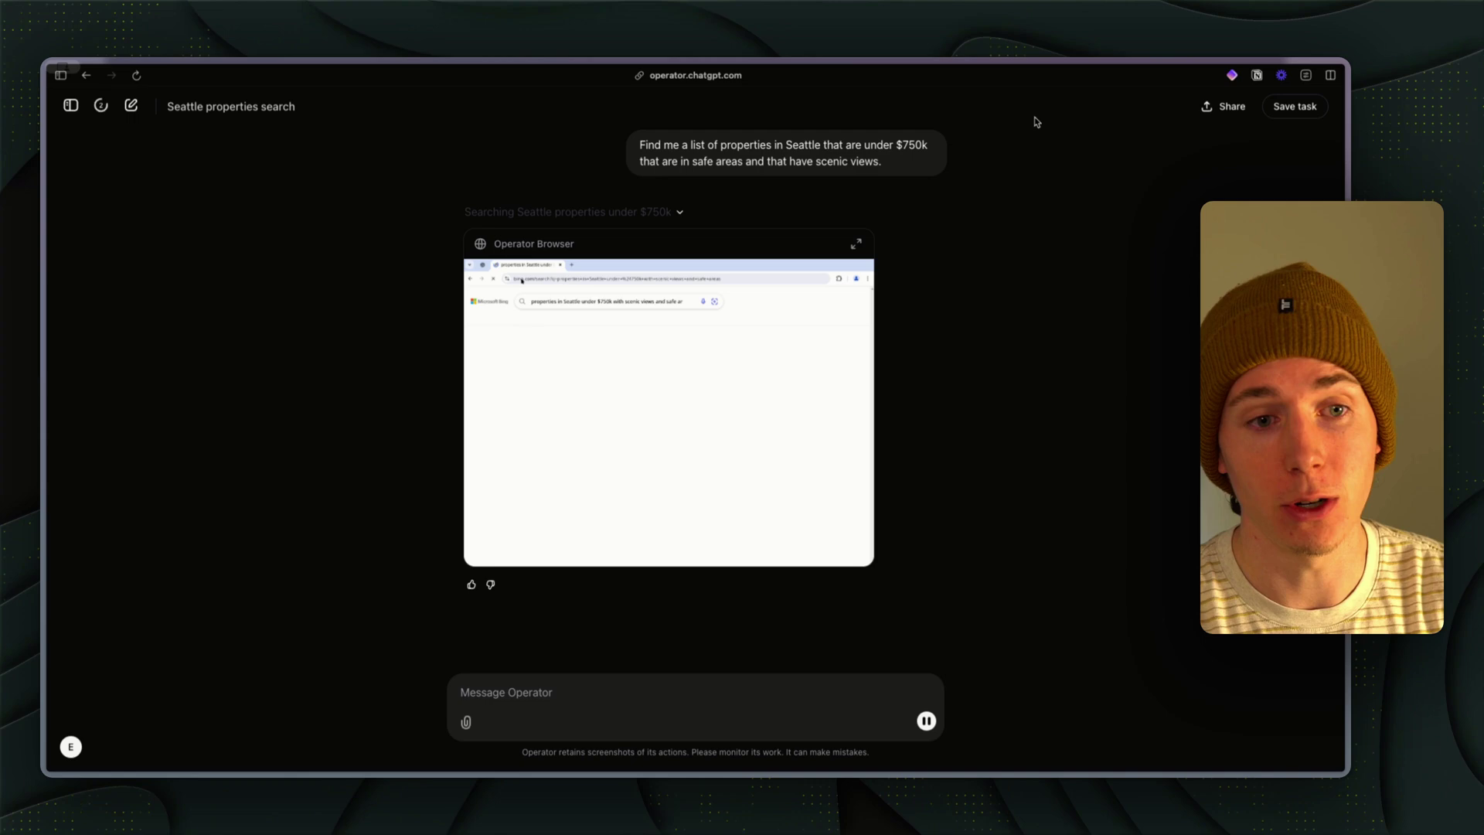
Step: Enlarge the Operator Browser preview showing the agent's Trulia search for Seattle homes
click(856, 245)
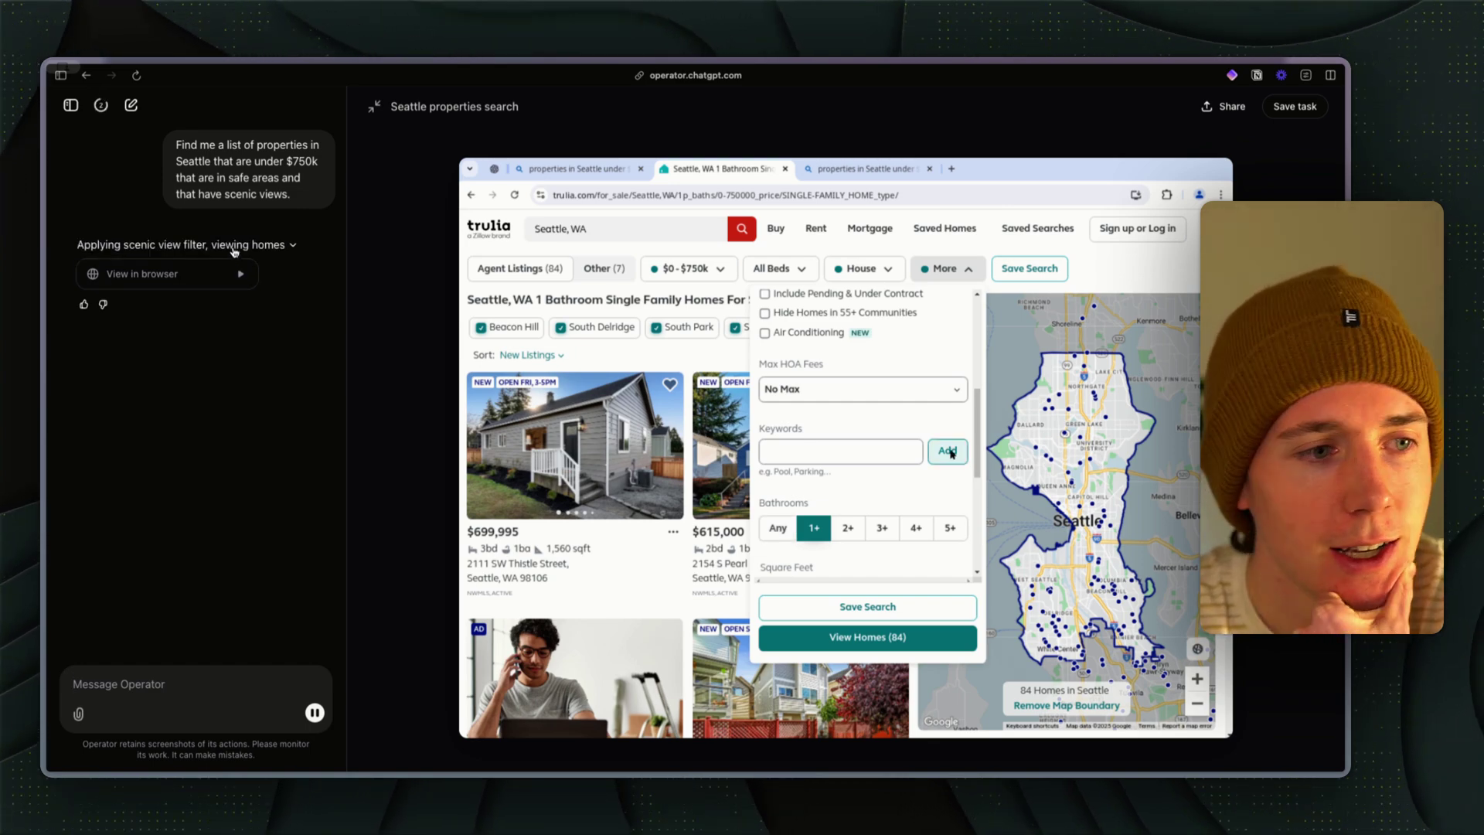
Step: Expand the agent's completed-step list and briefly select the original Seattle request text
click(232, 245)
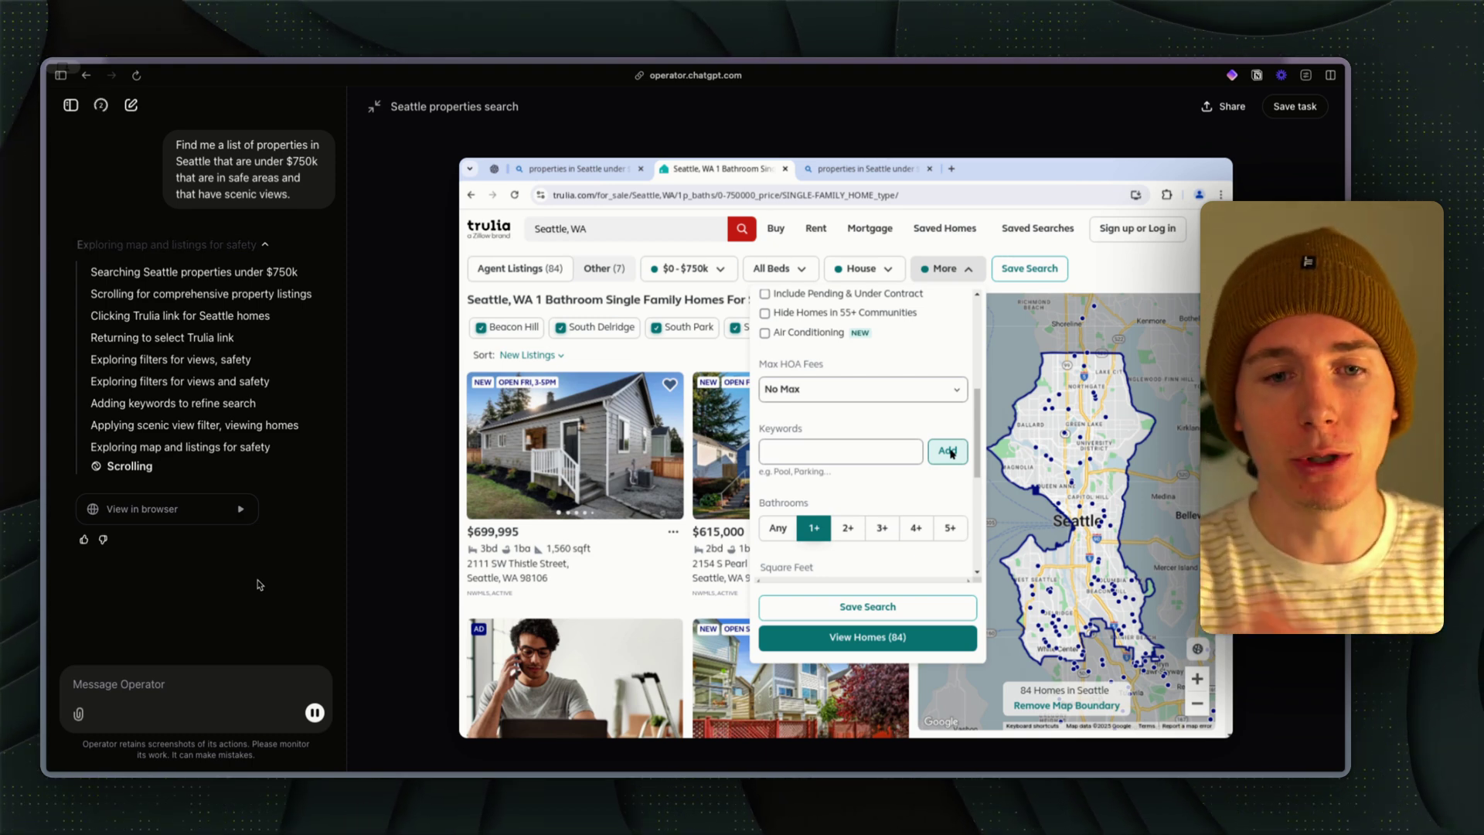
drag(200, 144, 412, 264)
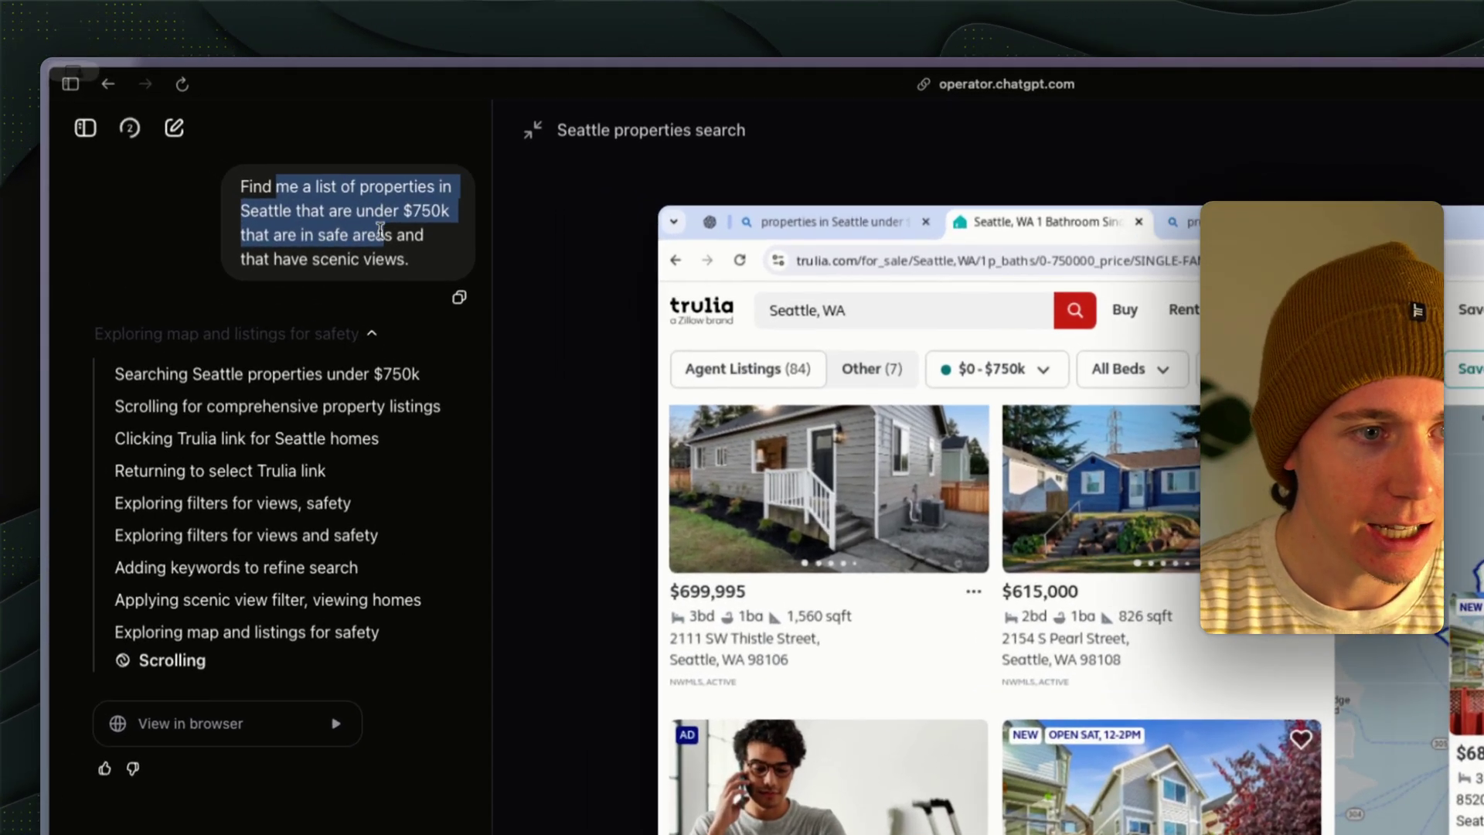
click(286, 202)
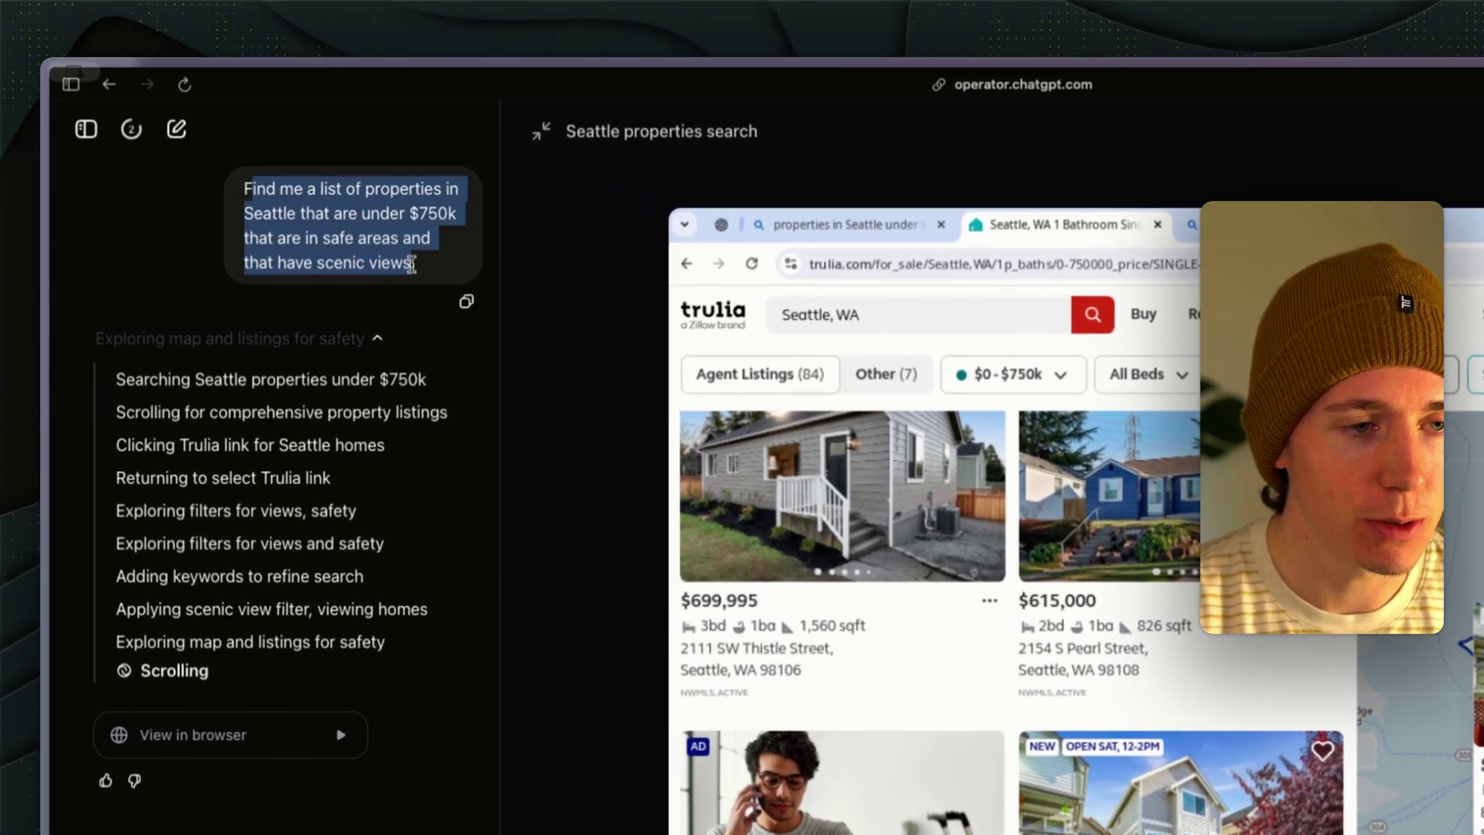
click(356, 227)
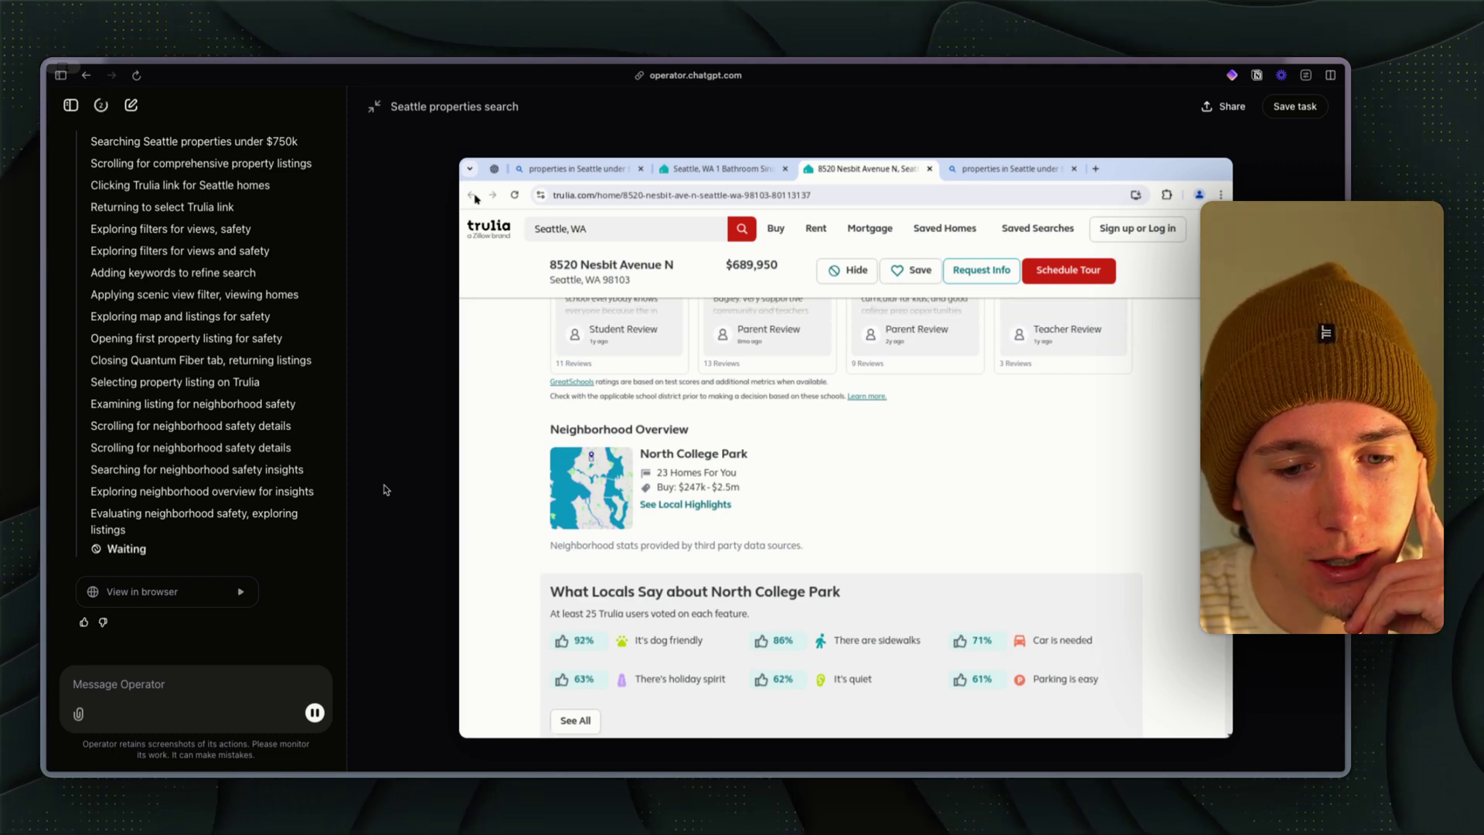
Step: Open a blank new task and show the running-tasks dropdown
click(131, 106)
click(102, 106)
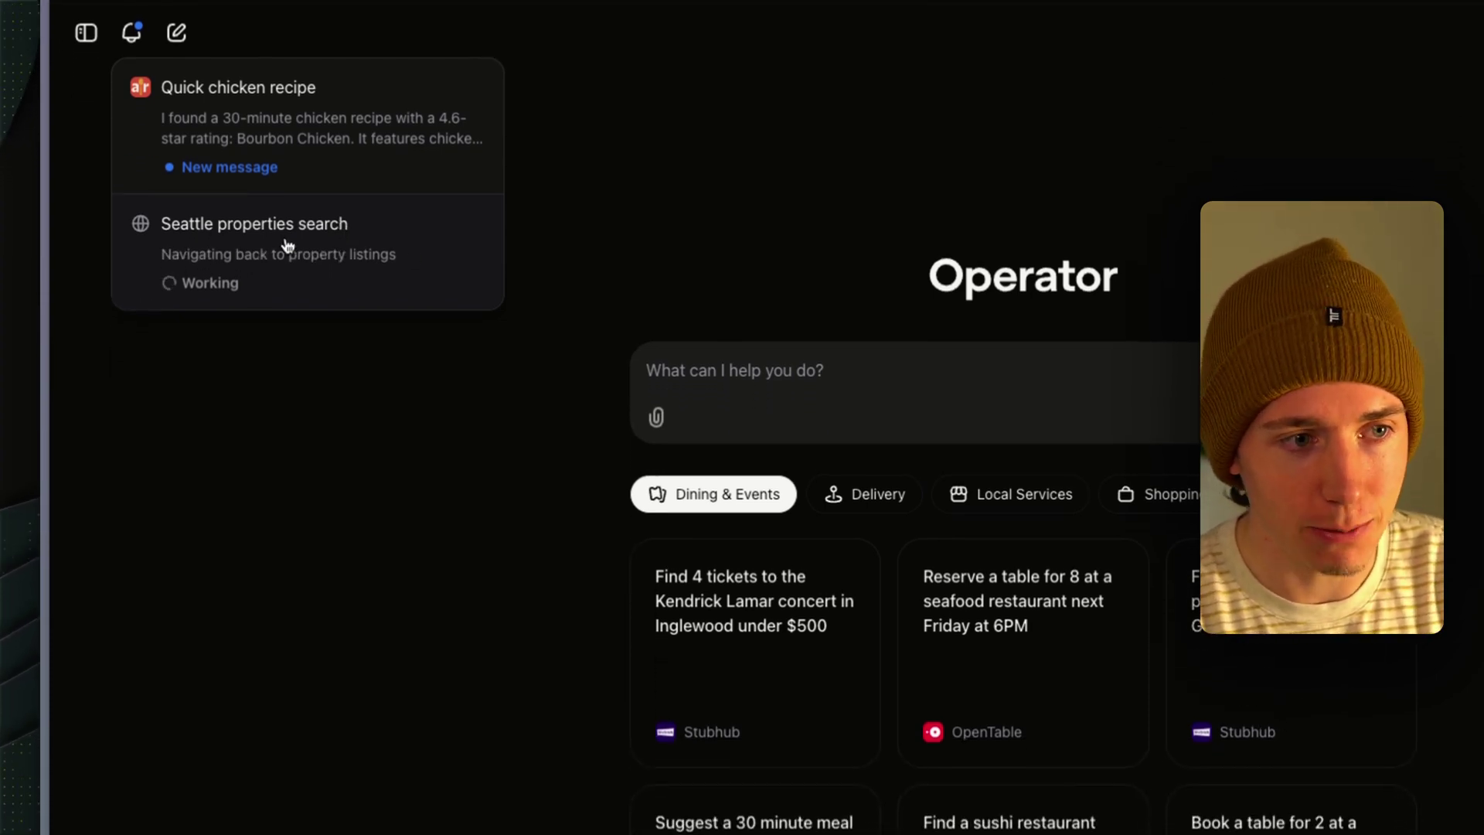
Step: Check the Quick chicken recipe result (4.6-star Bourbon Chicken), then switch back to Seattle properties search
click(201, 131)
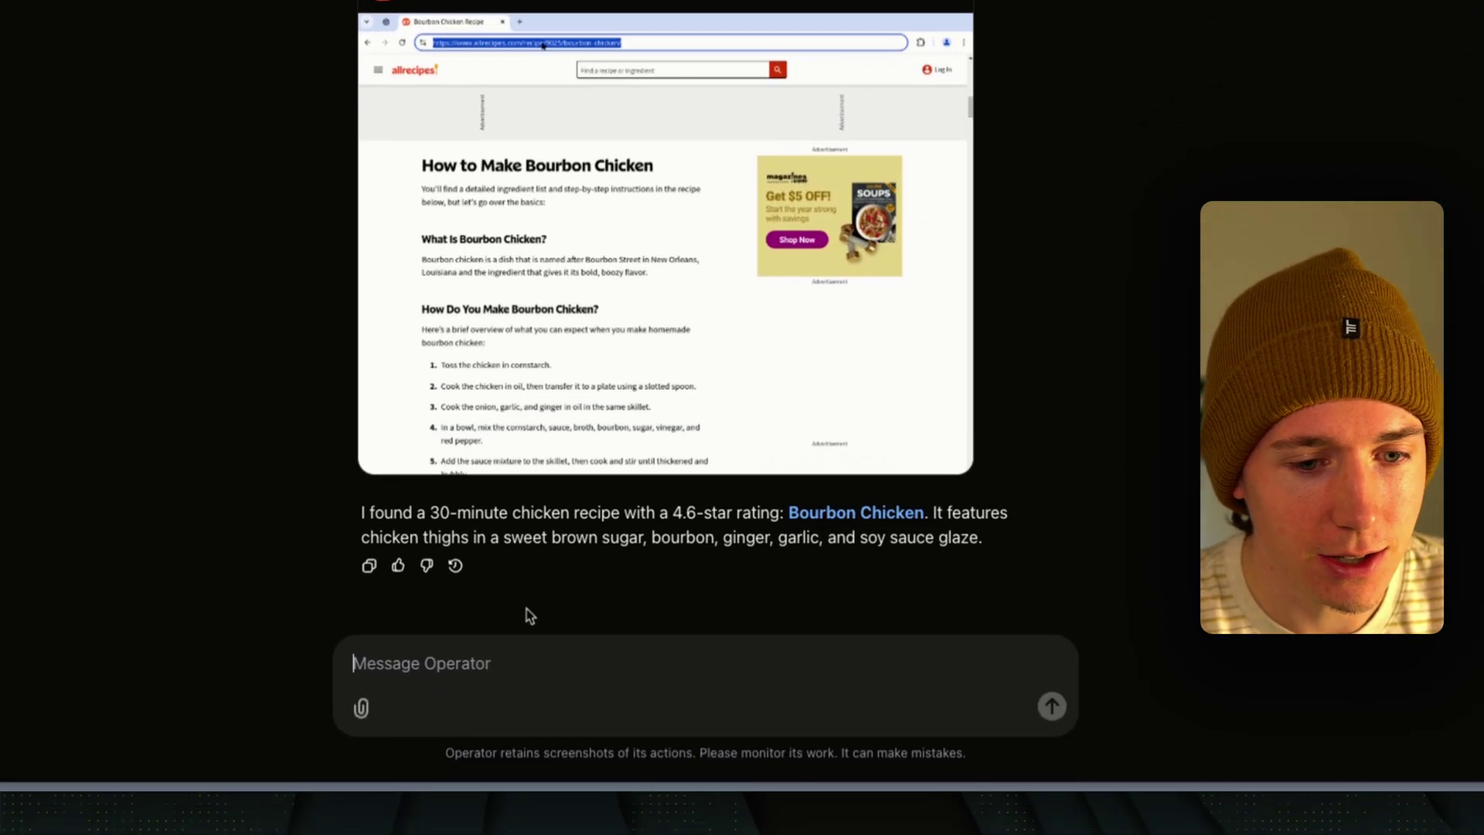
click(464, 797)
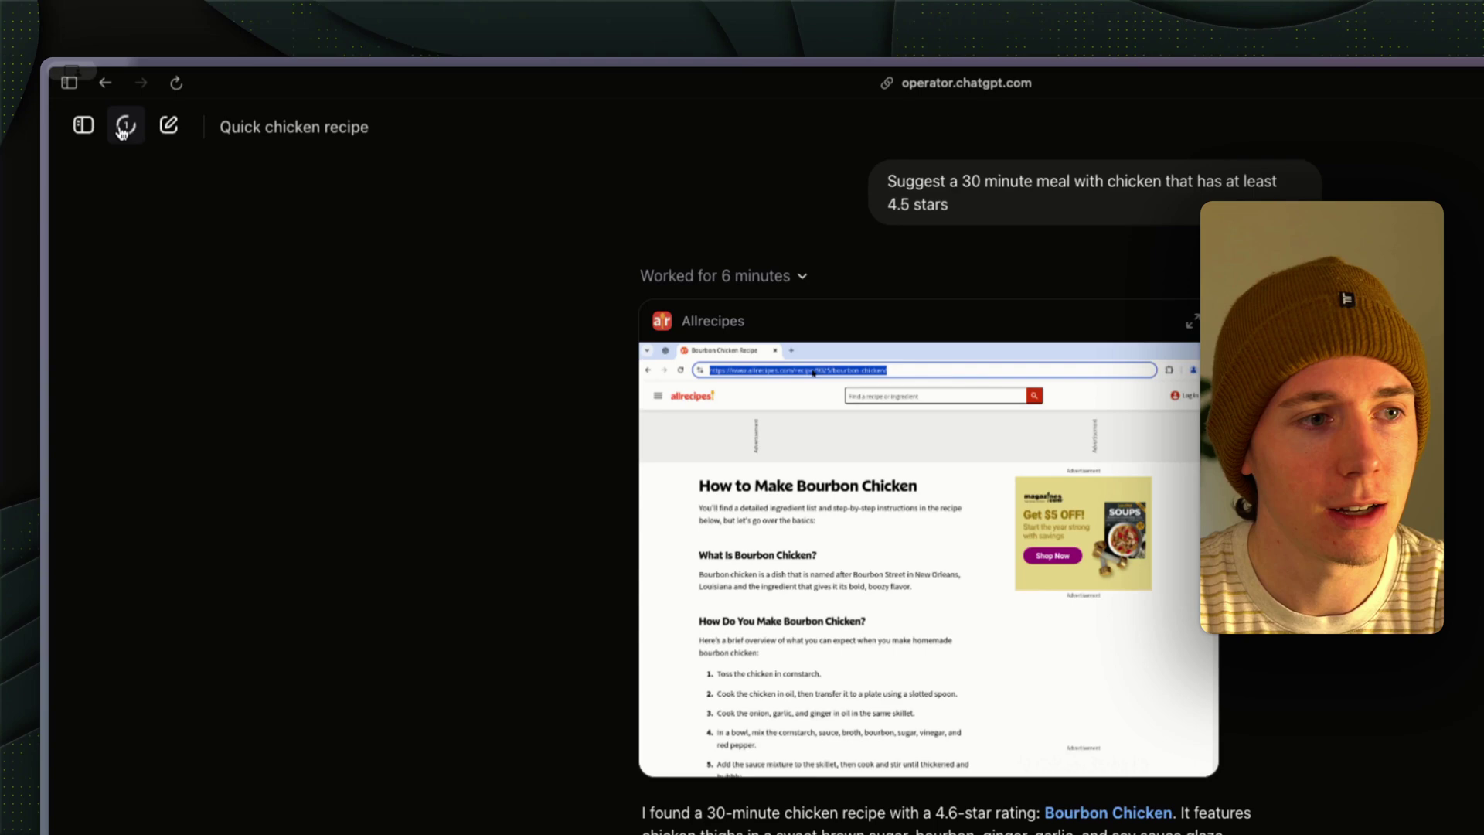
click(101, 106)
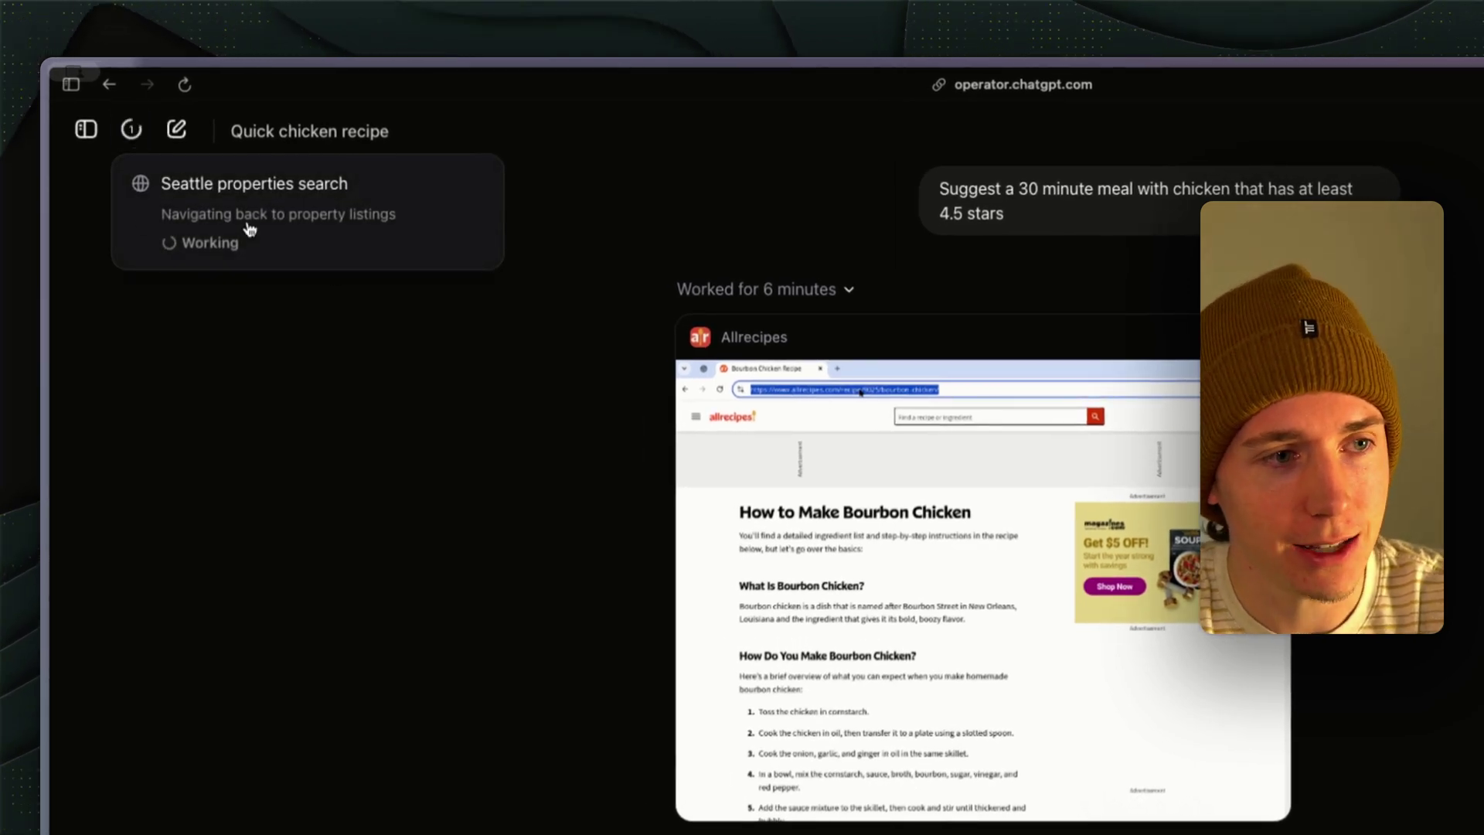
click(132, 133)
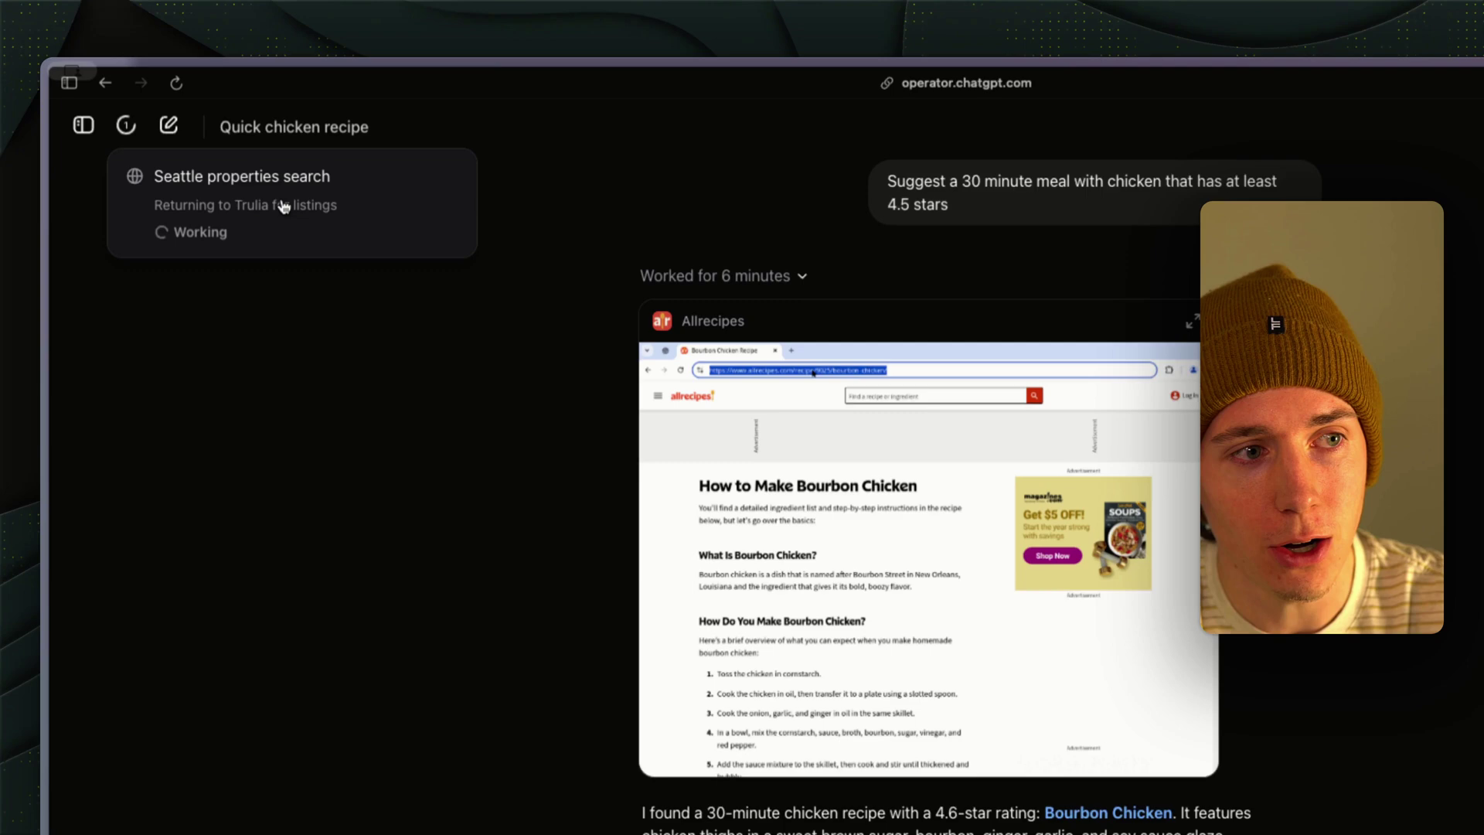
click(184, 162)
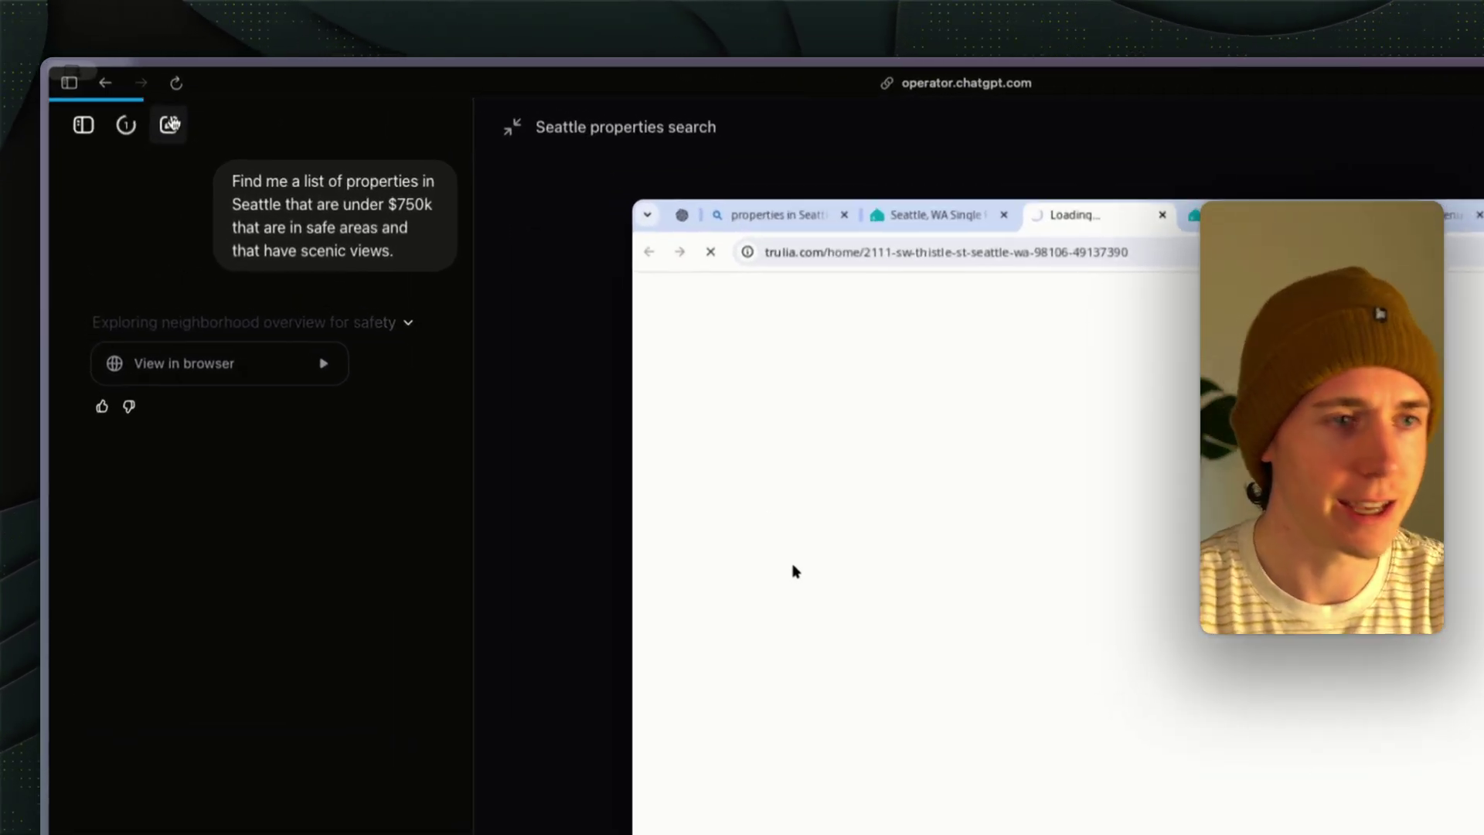
Step: Open a blank new Operator task while the Seattle property search keeps running
click(131, 106)
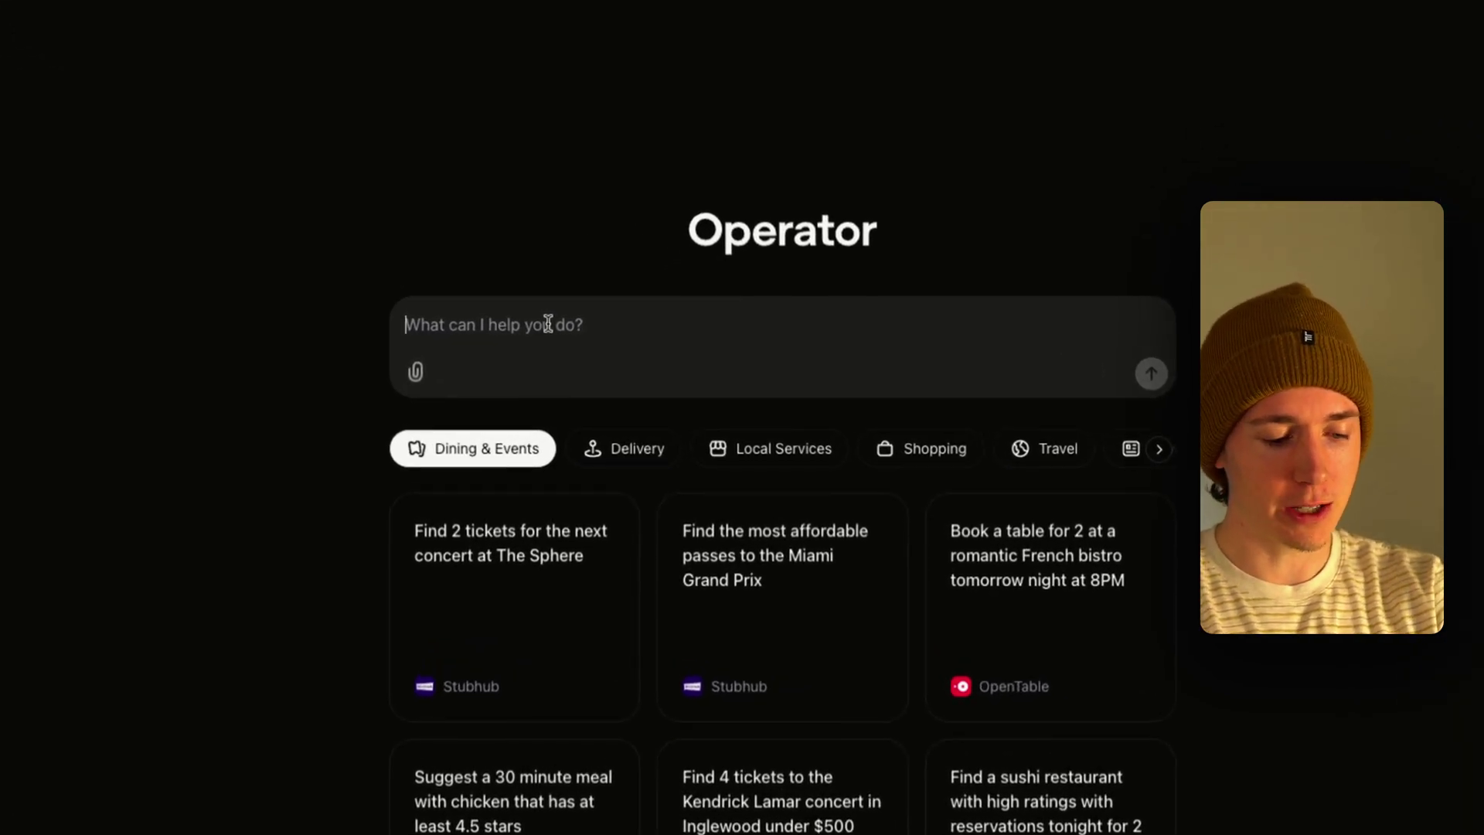
Step: Write a request for the most affordable beachfront flights for the month of February
text(f)
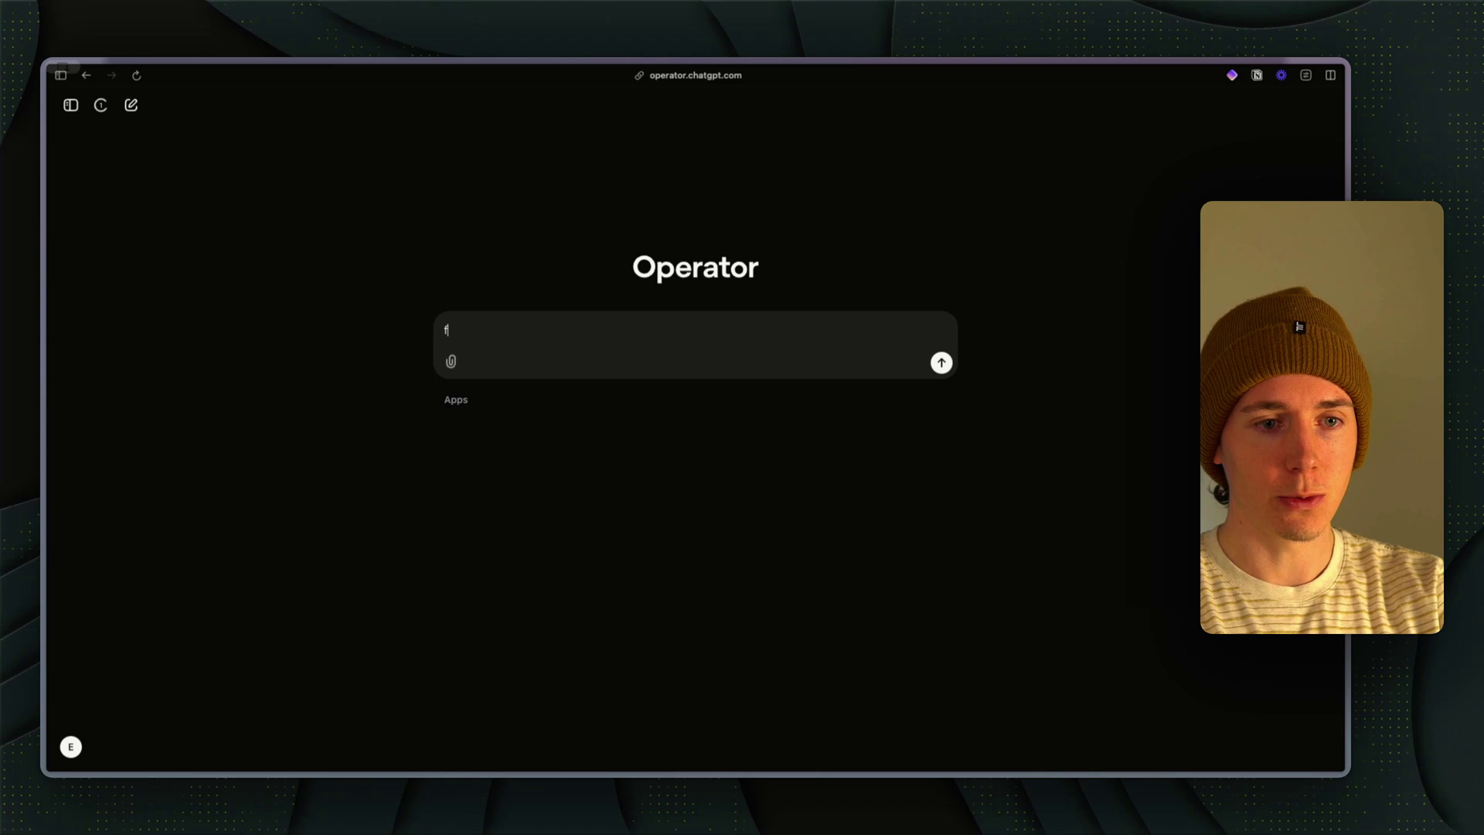
text(ind me the m)
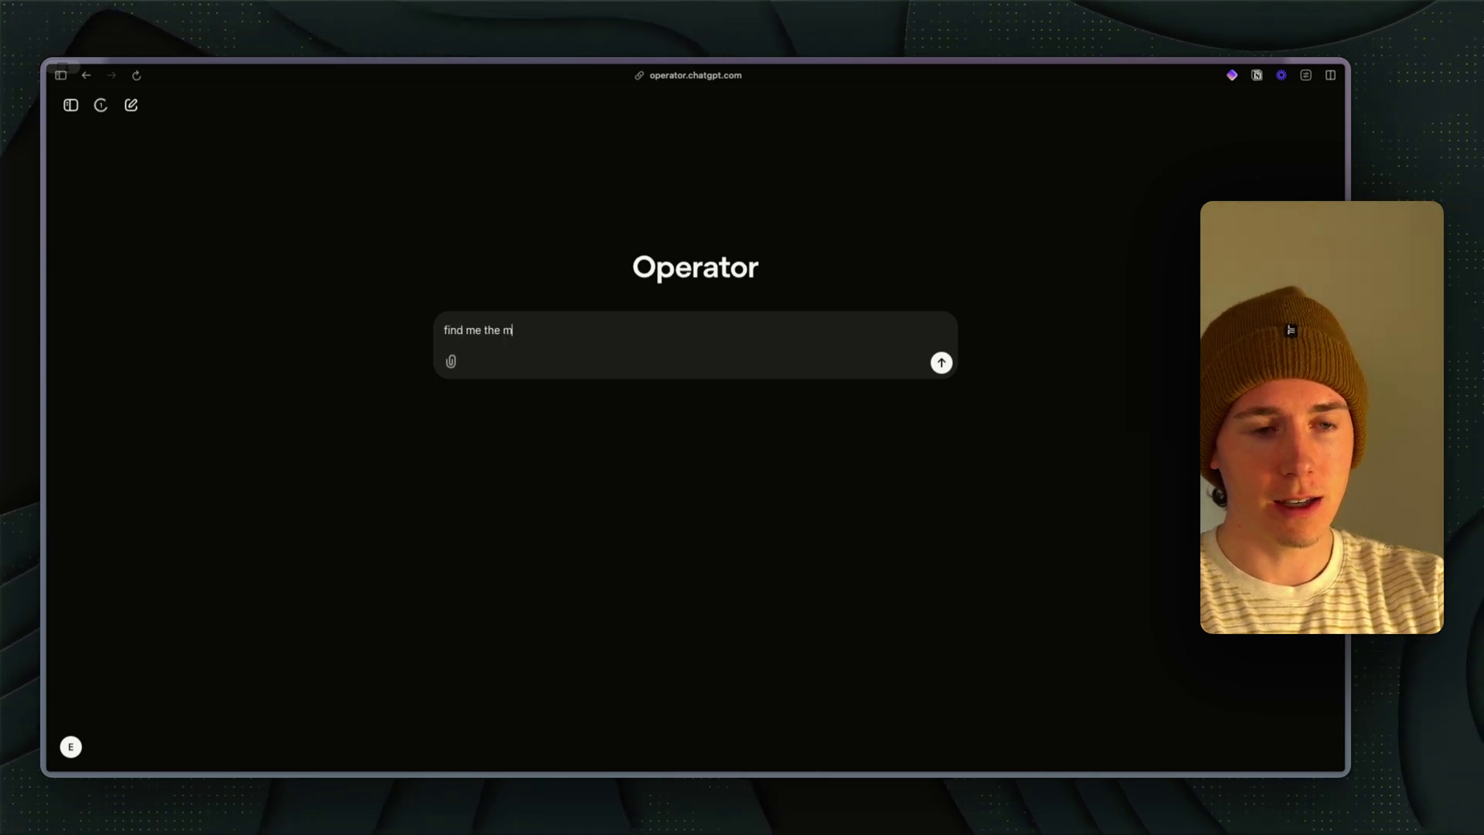
text(ost affordable flights)
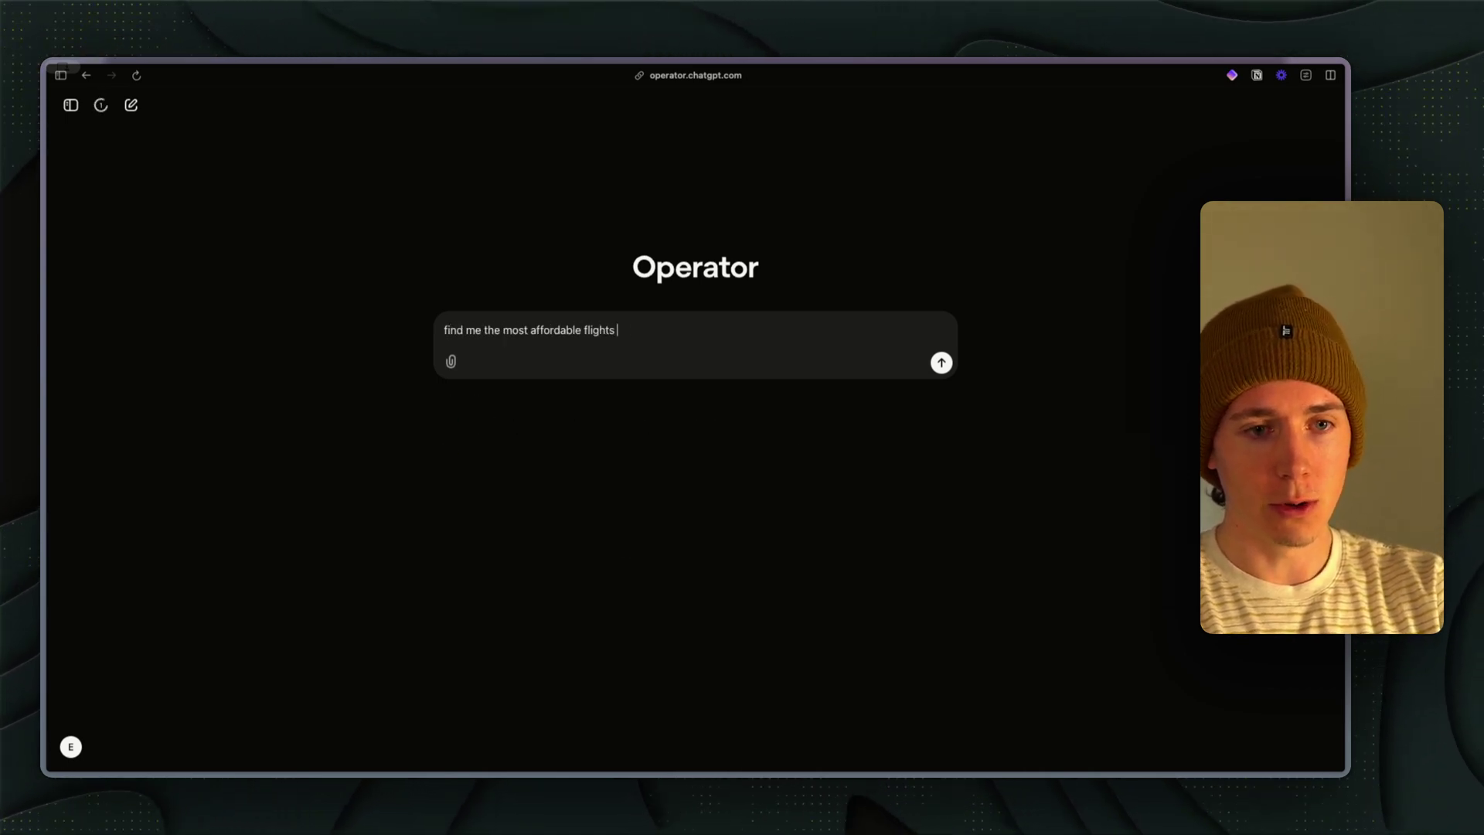
key(BackSpace)
key(BackSpace)
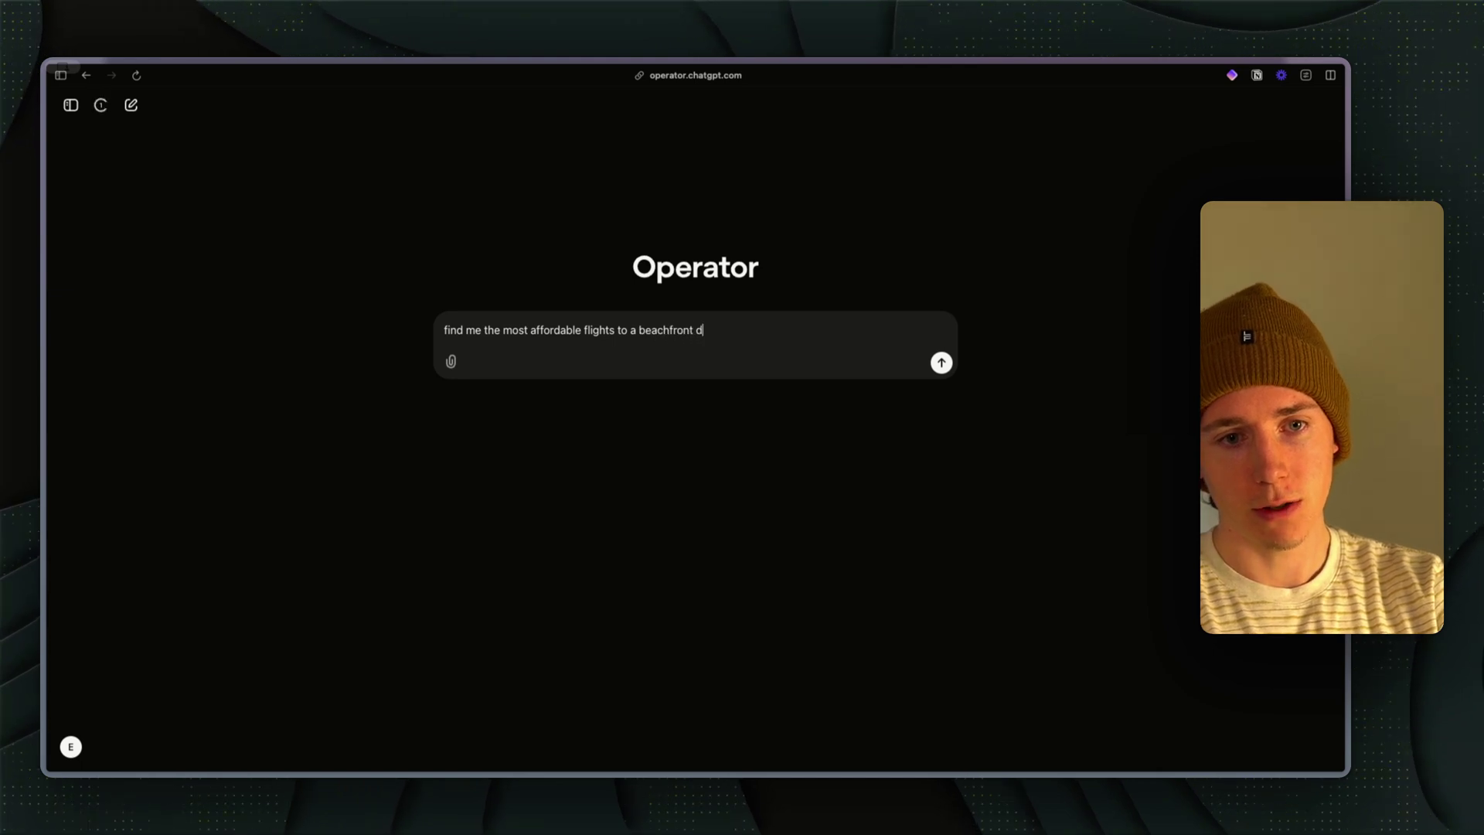
text(the )
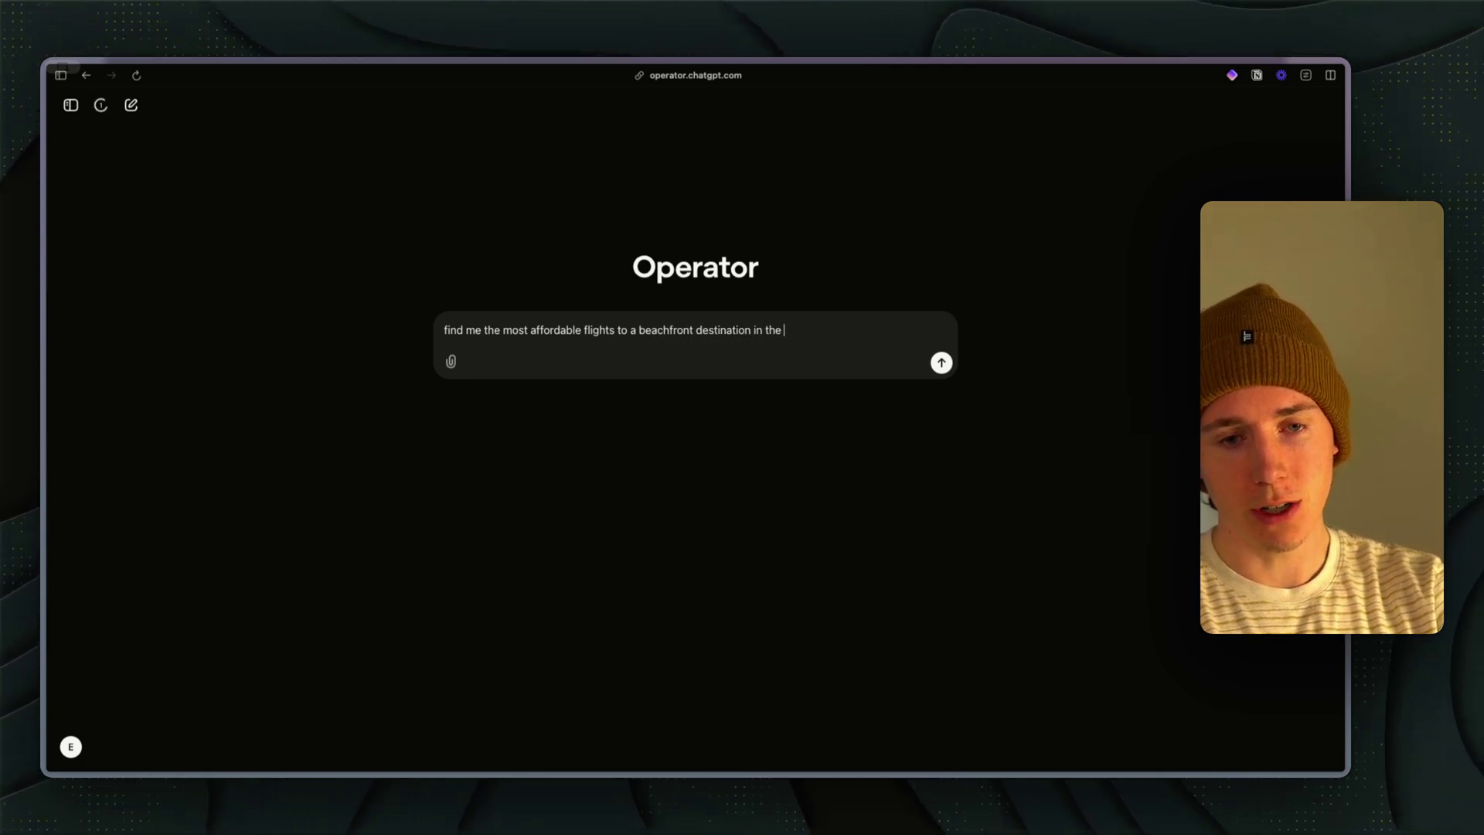
text(month of February)
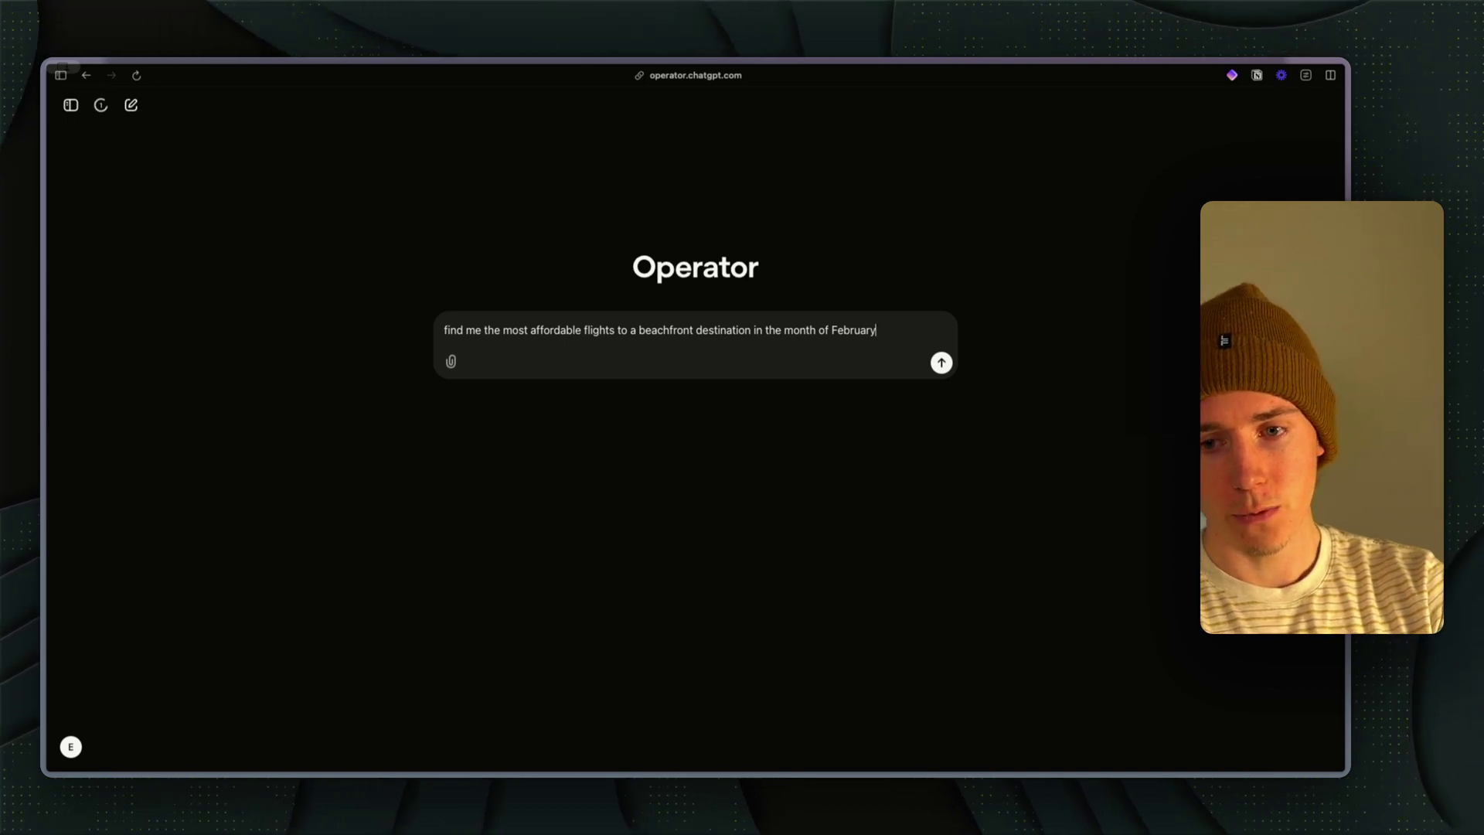
text( and)
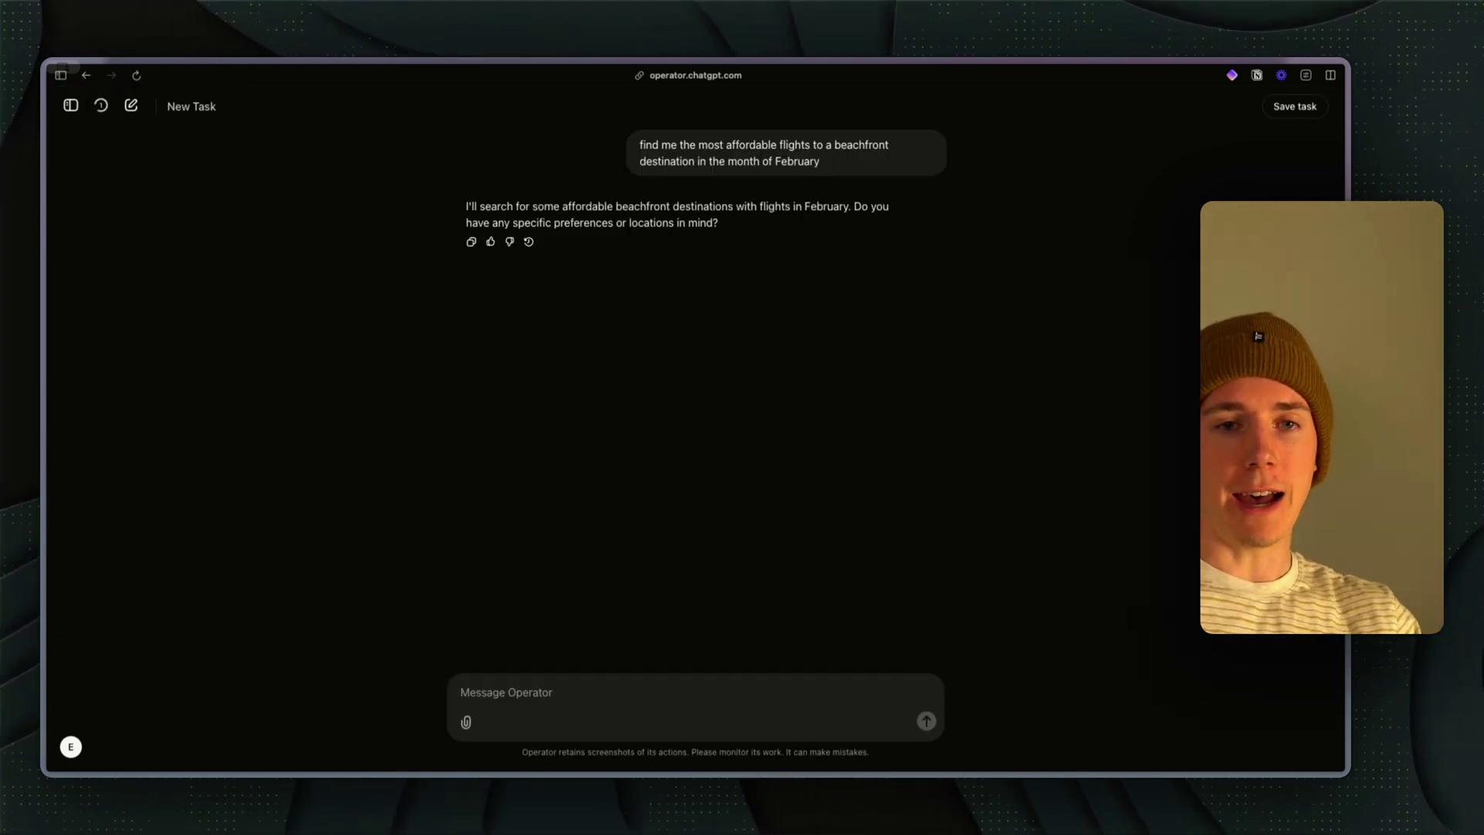
Step: Reply 'No specific preferences for the location' to the flight task
click(529, 702)
text(No specific pr)
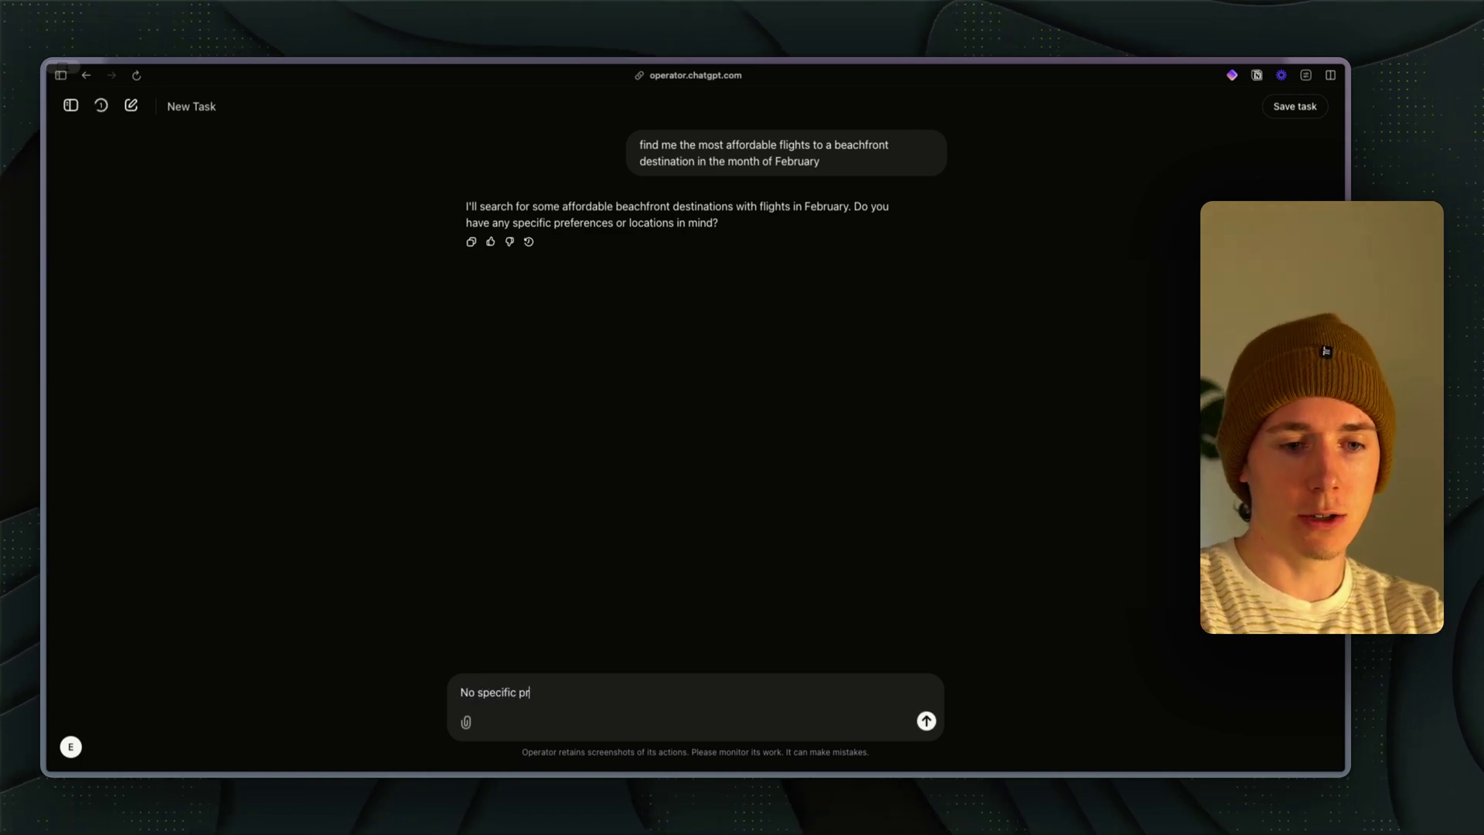
text(eferences for the loc)
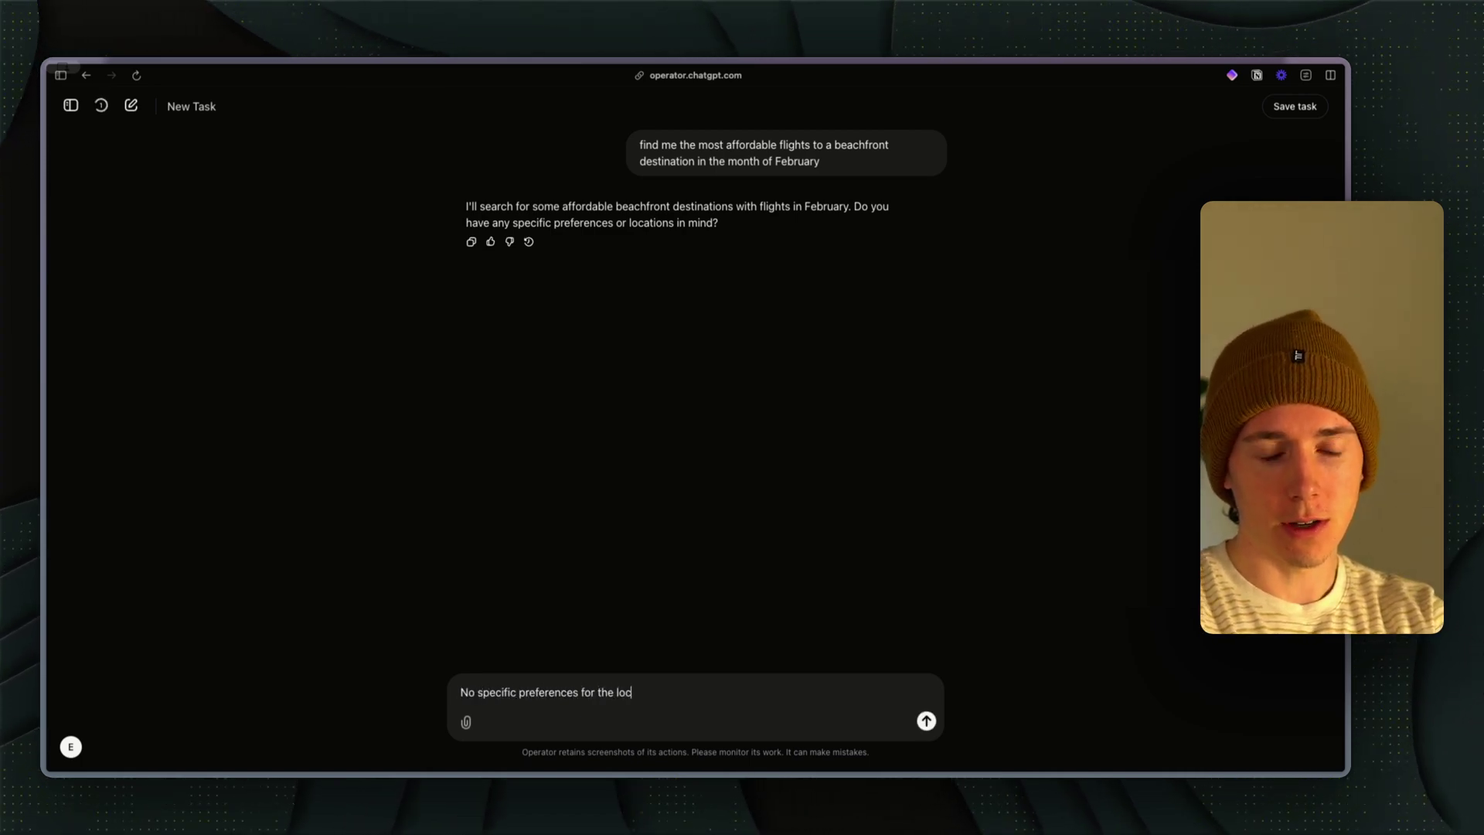
text(ation)
key(Return)
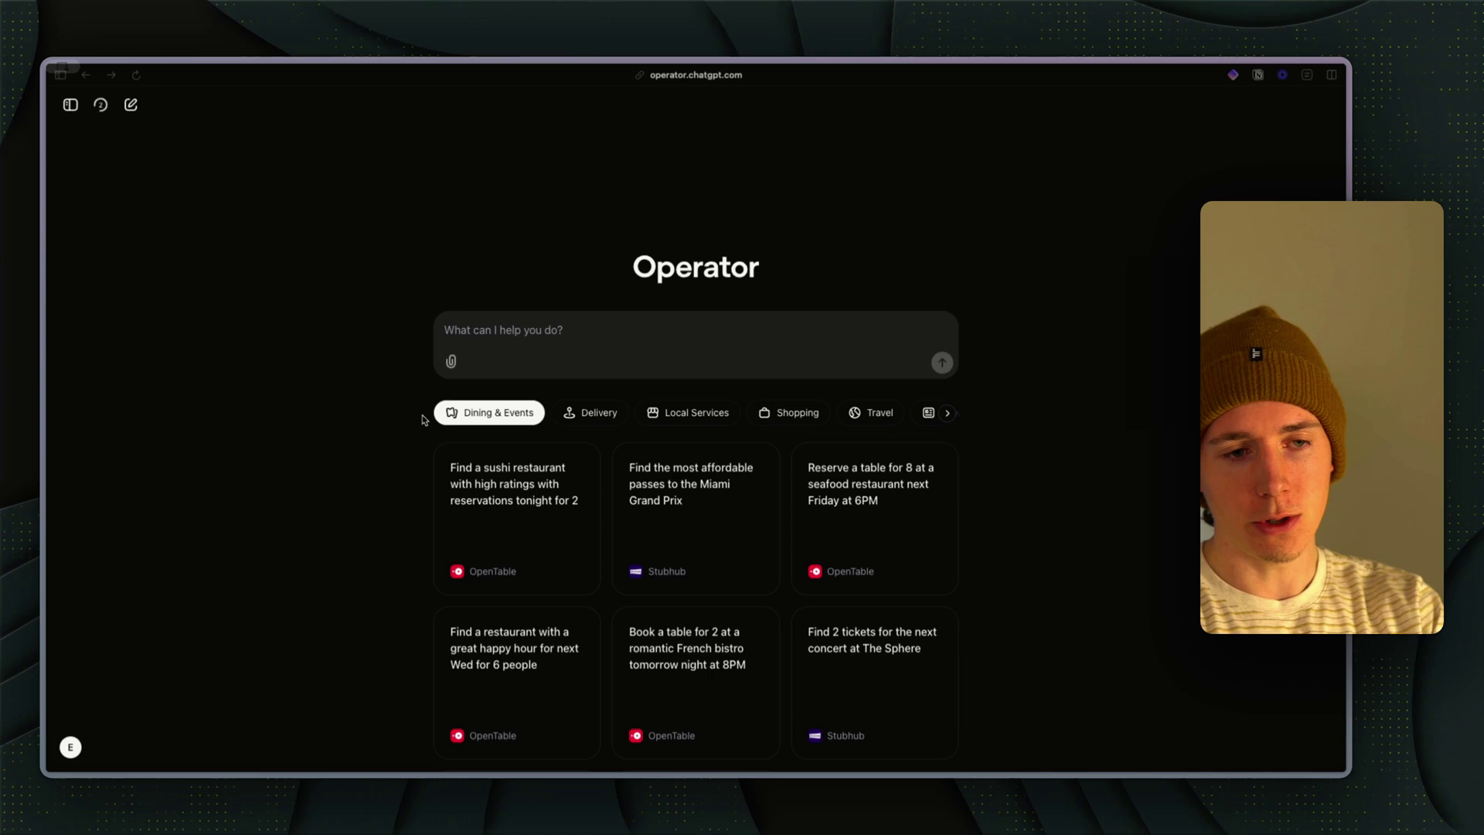
Step: Submit a task finding San Francisco event venues for 50 people with food and drinks
click(713, 340)
text(Find me the best event loc)
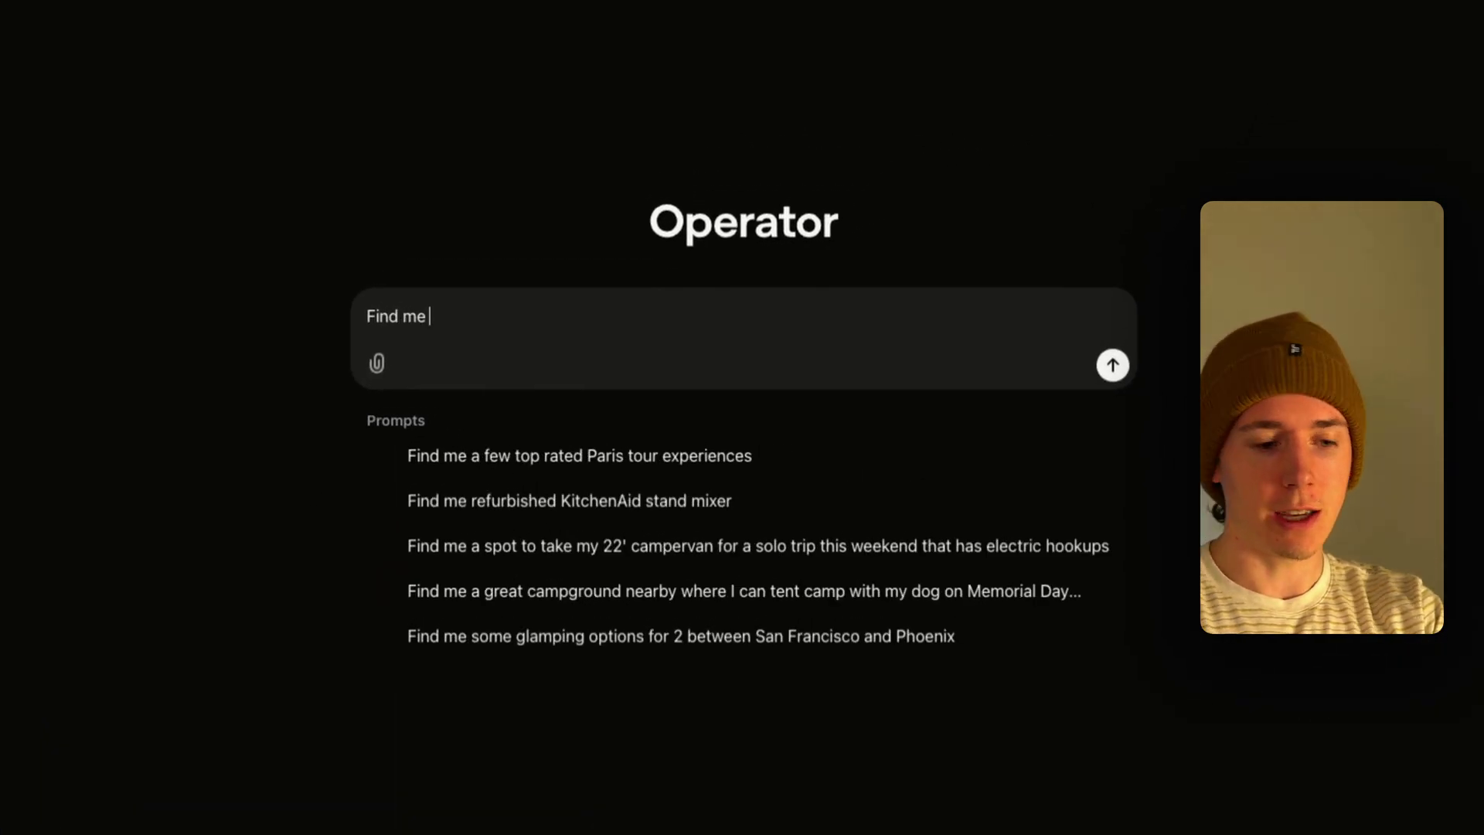
text(ations that could host 50)
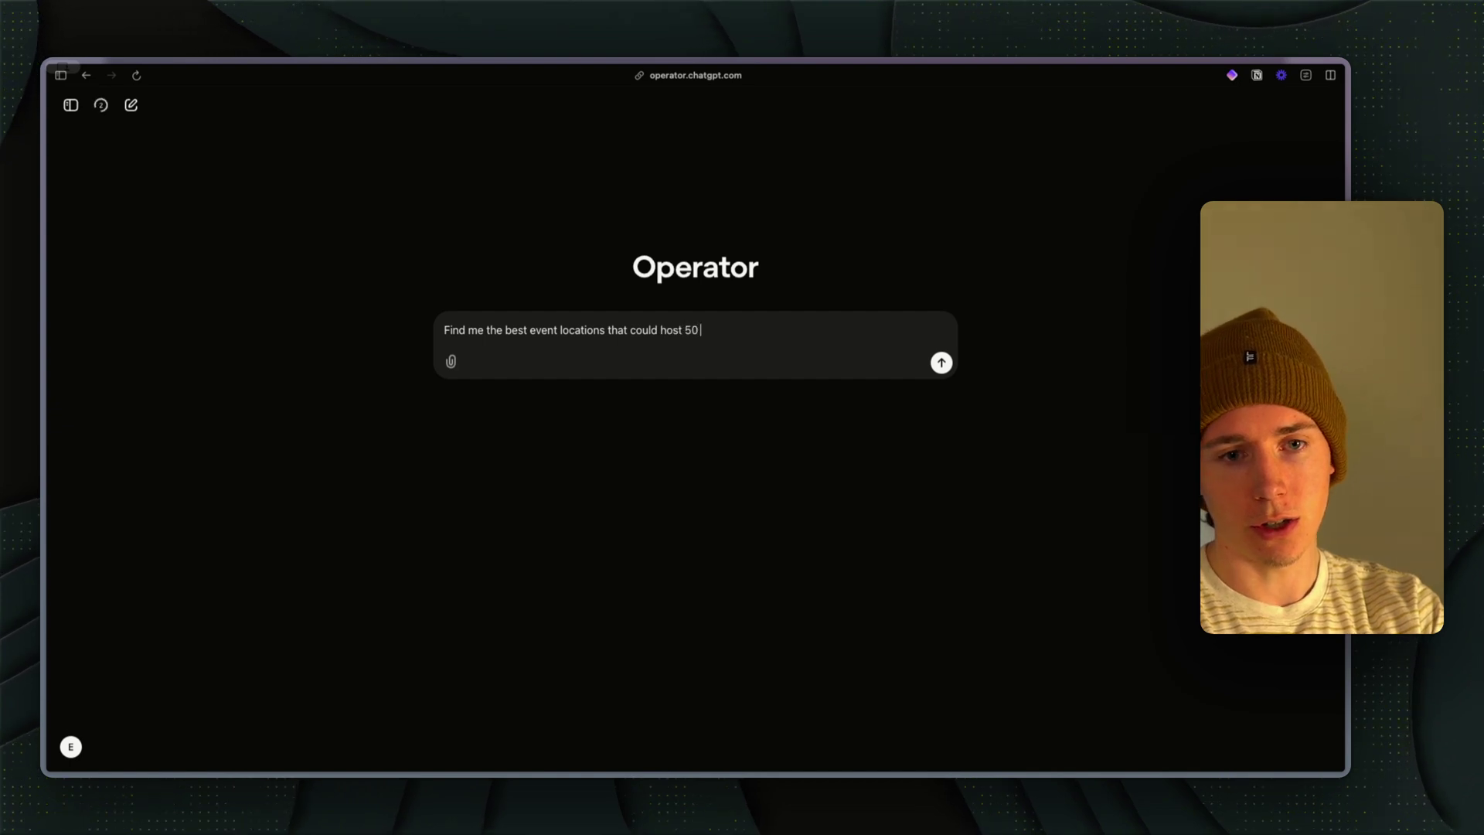
text( people and tha)
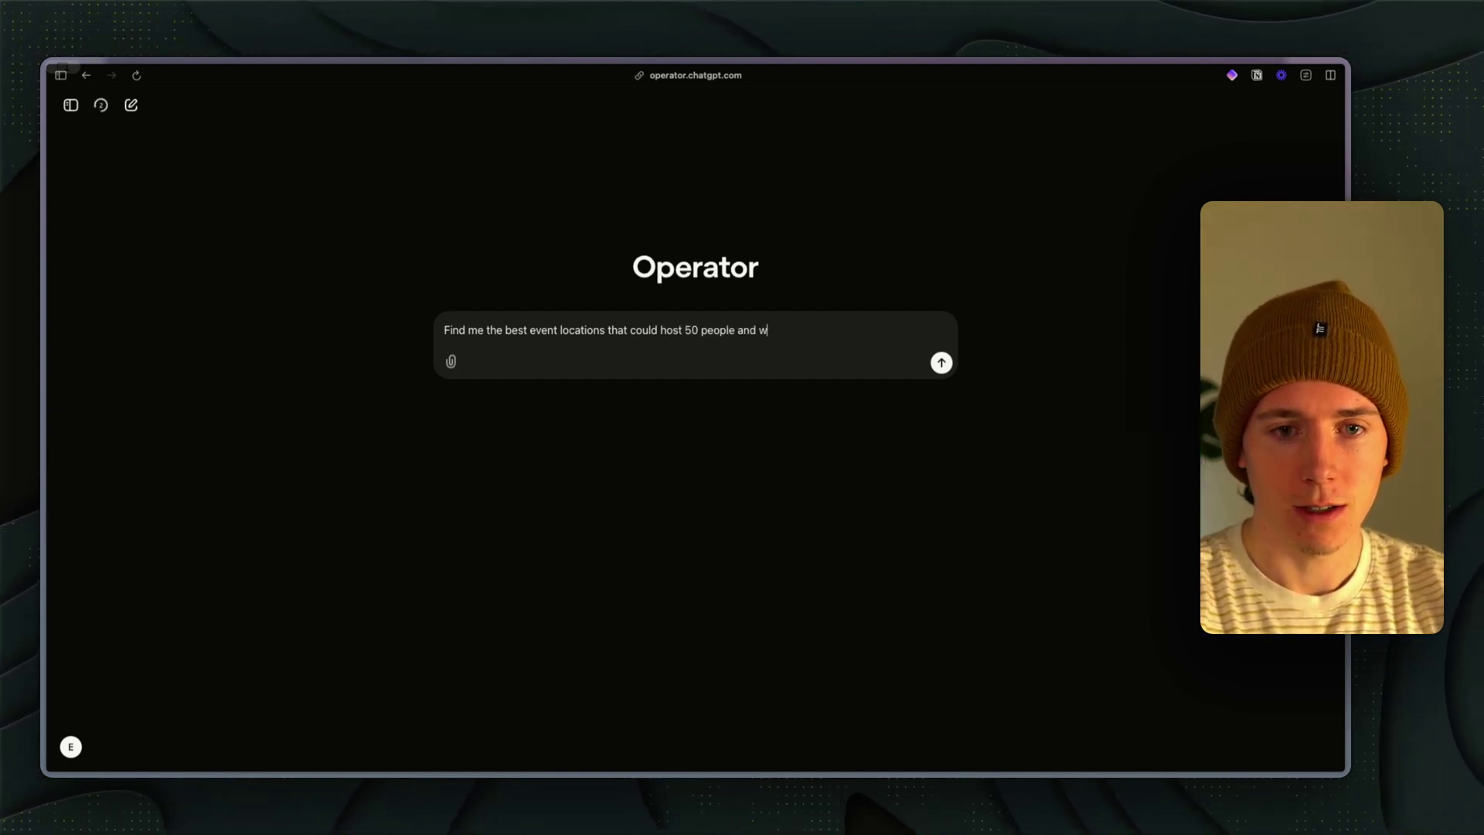
text(e they would be)
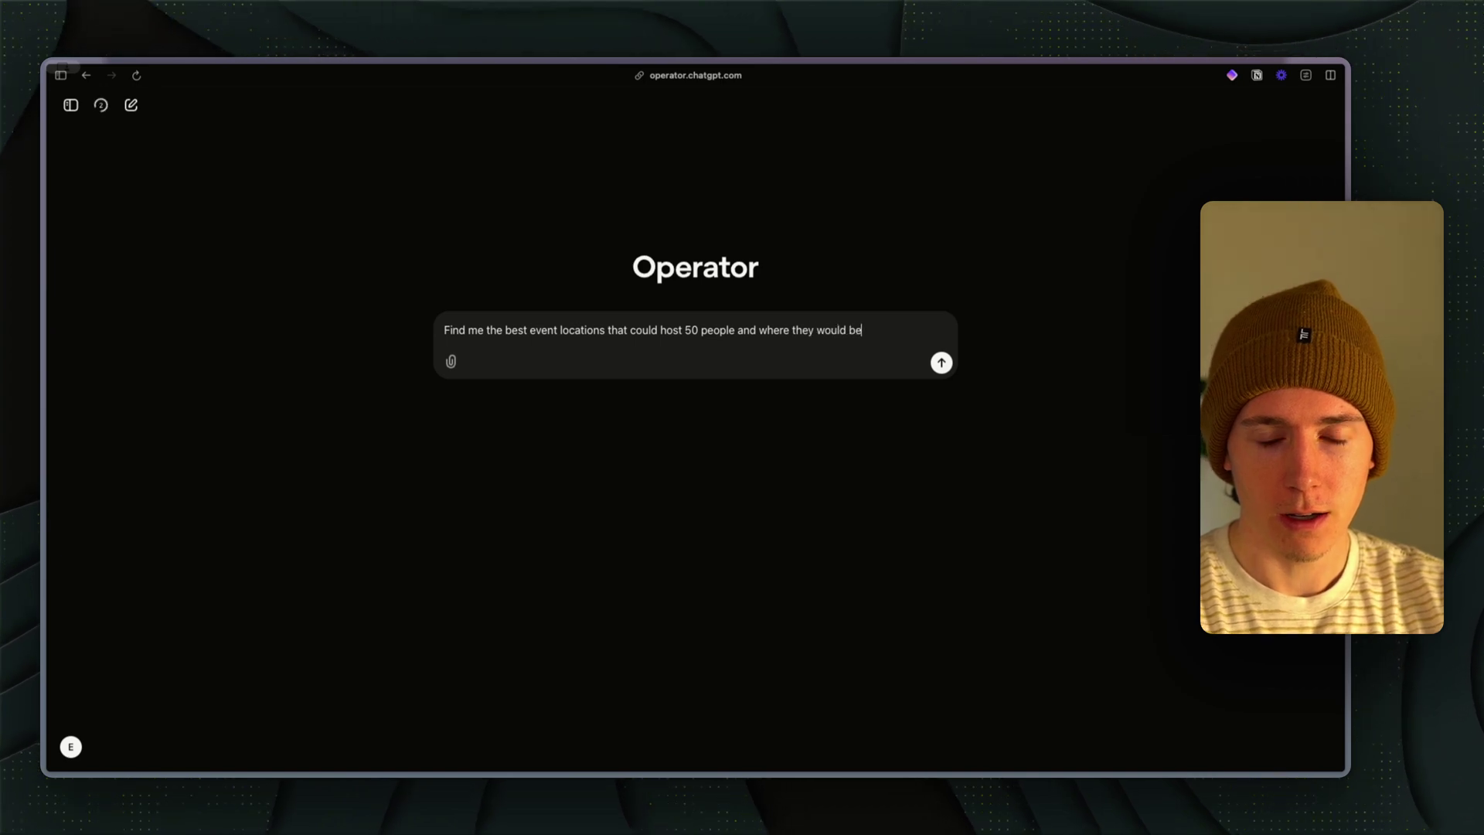
text(food and drinks)
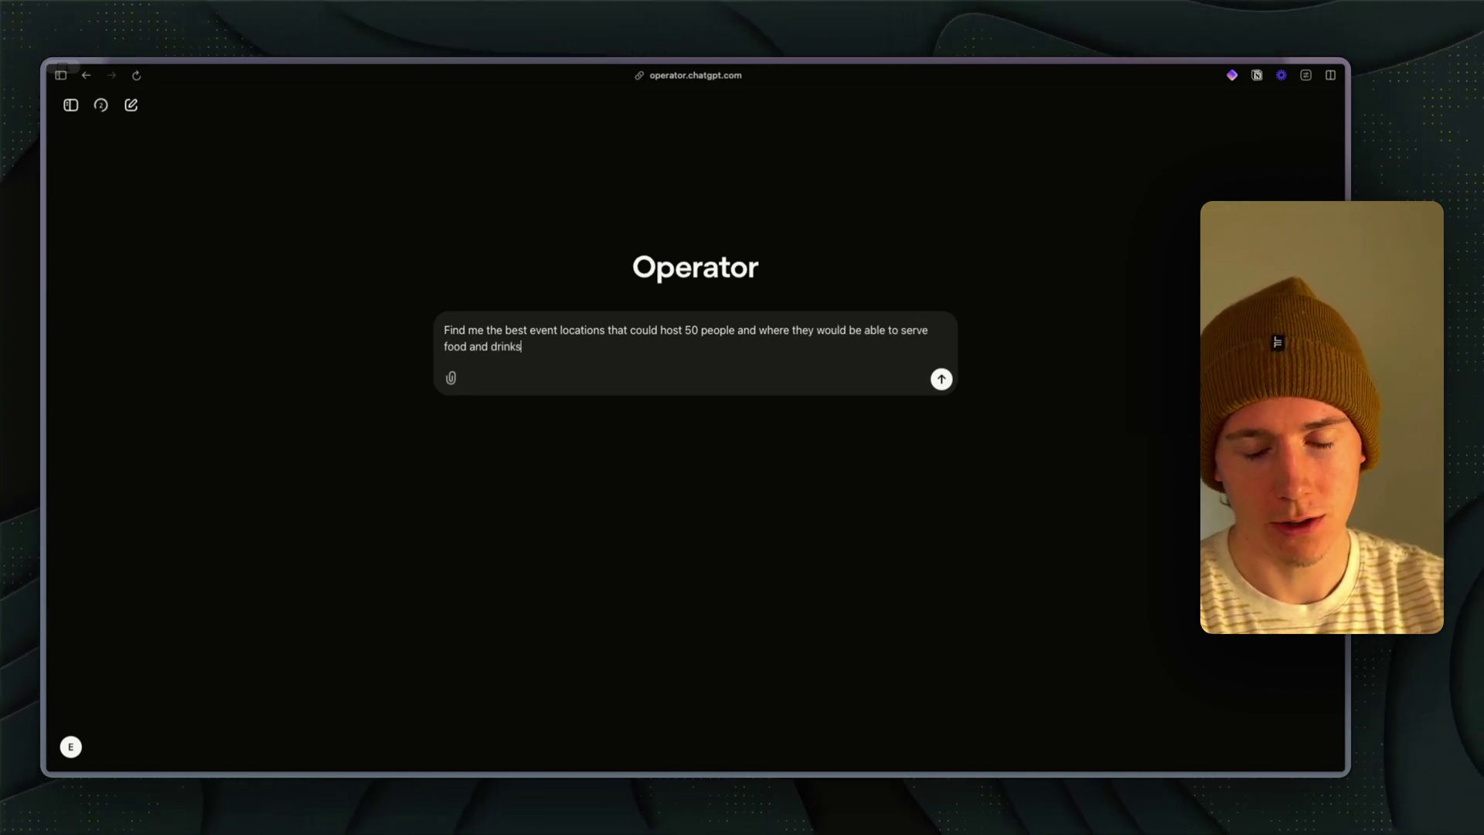
text( within a 10 min)
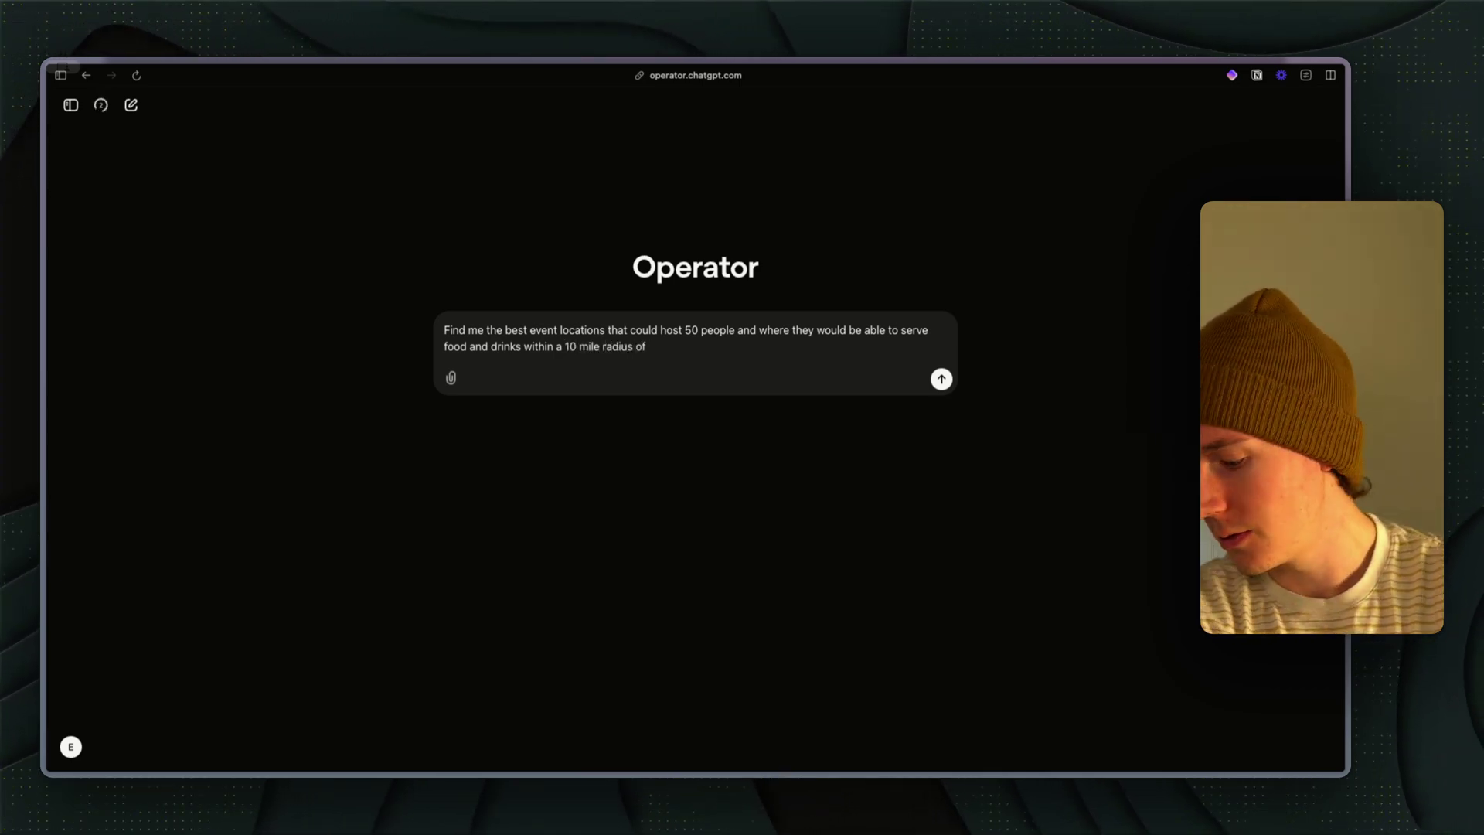
text(wn san fran)
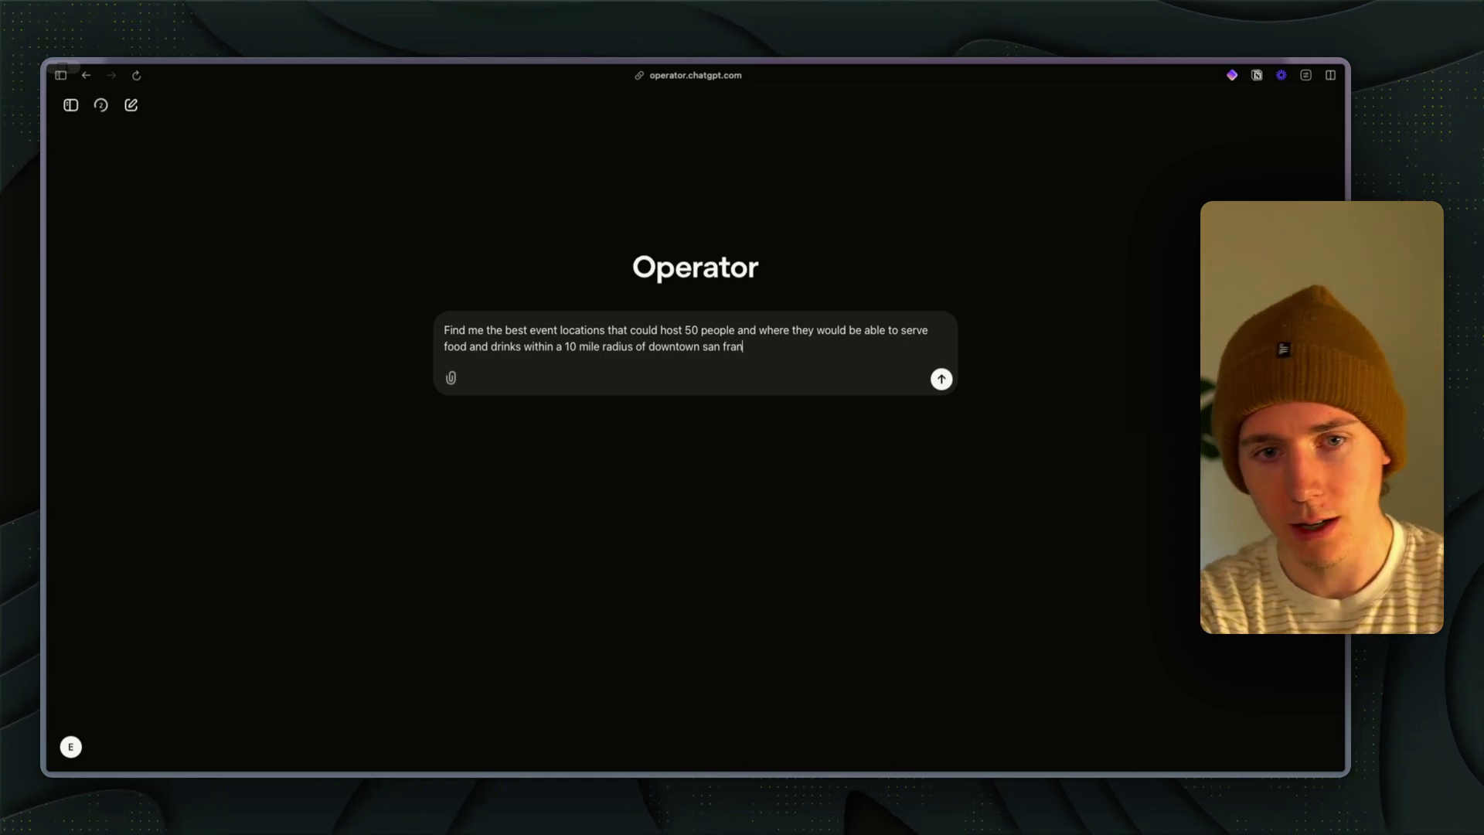
text(isco)
key(Return)
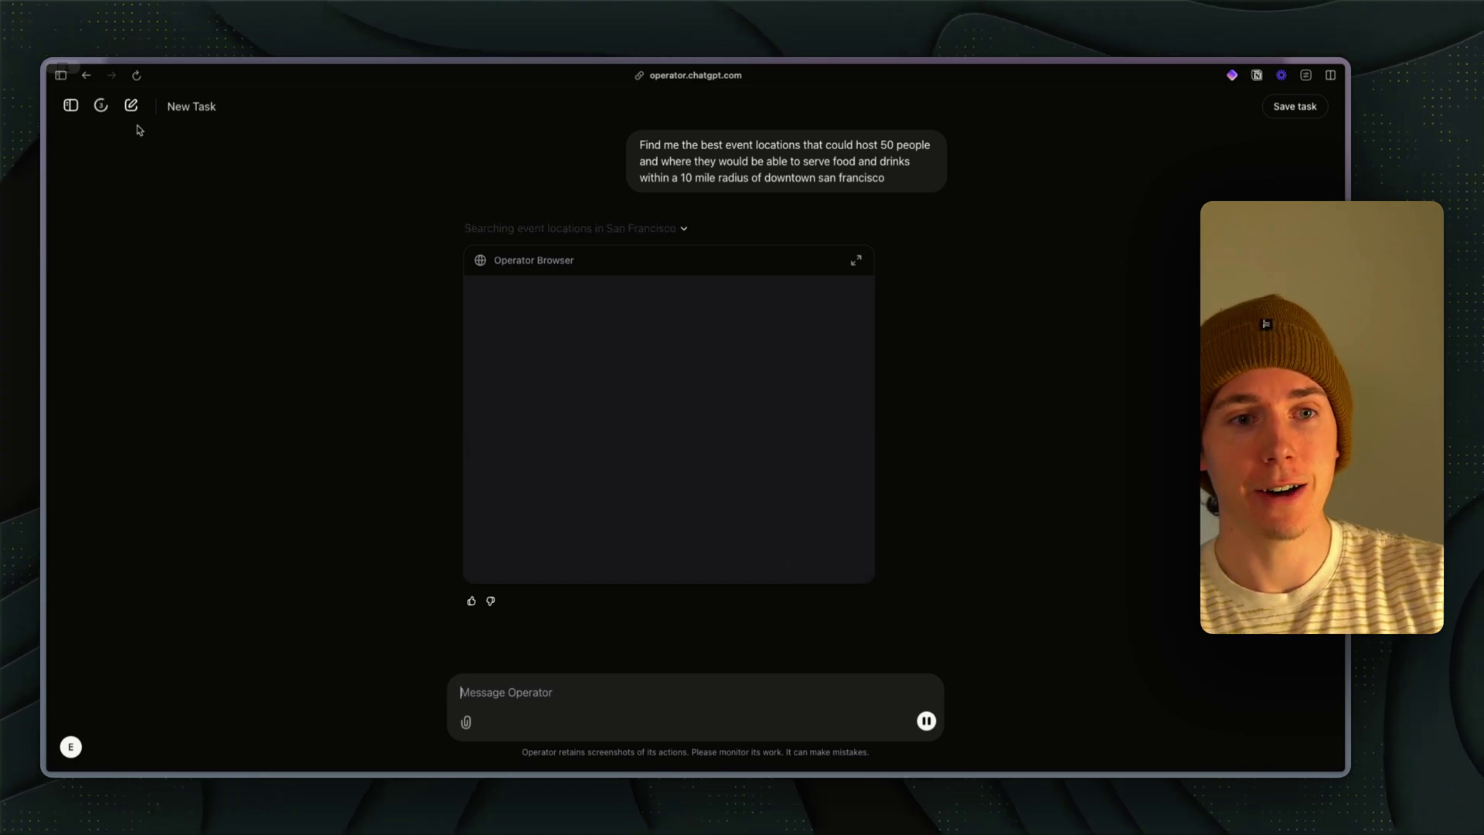
click(101, 107)
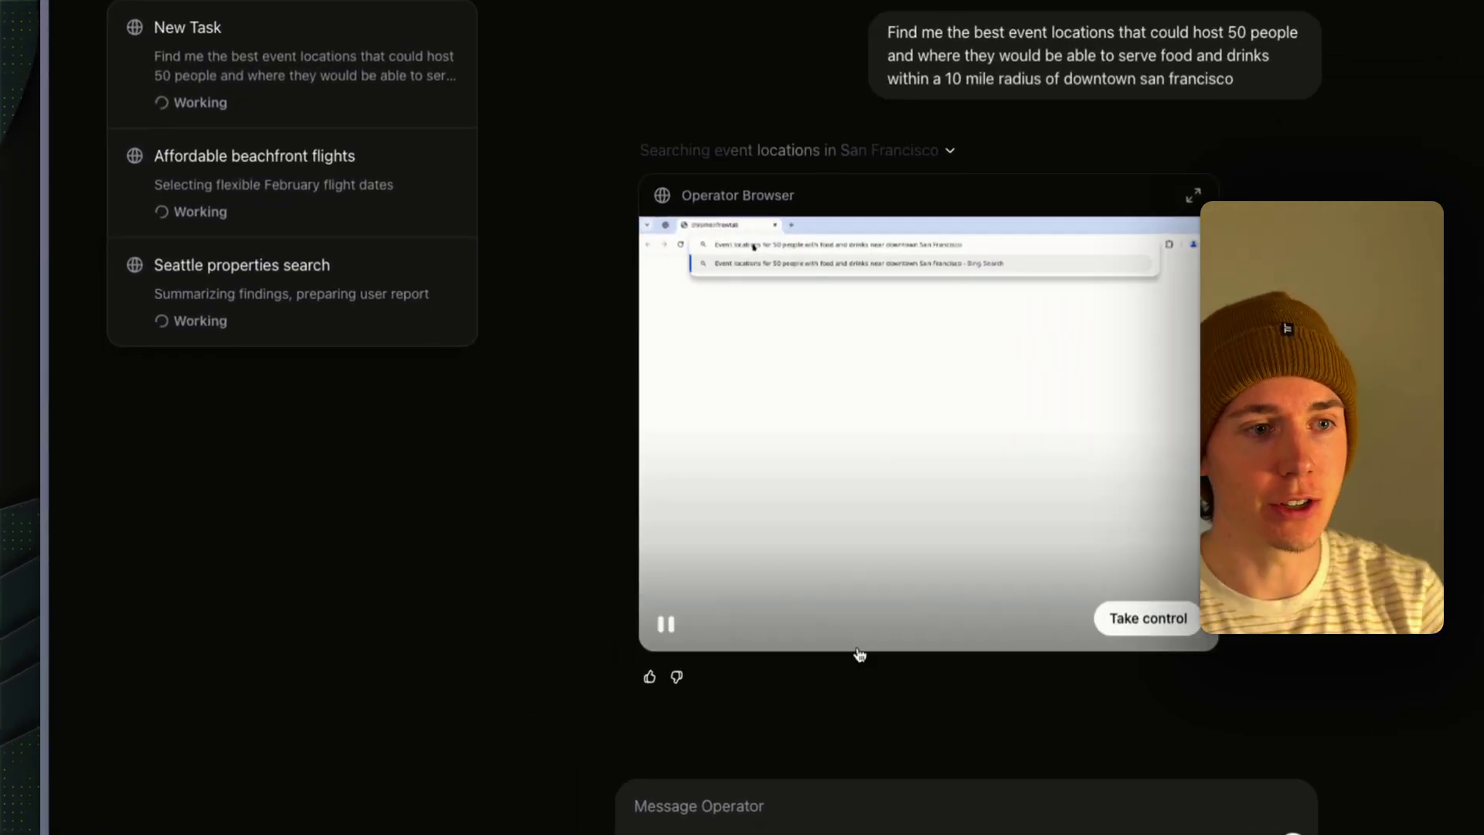
click(542, 702)
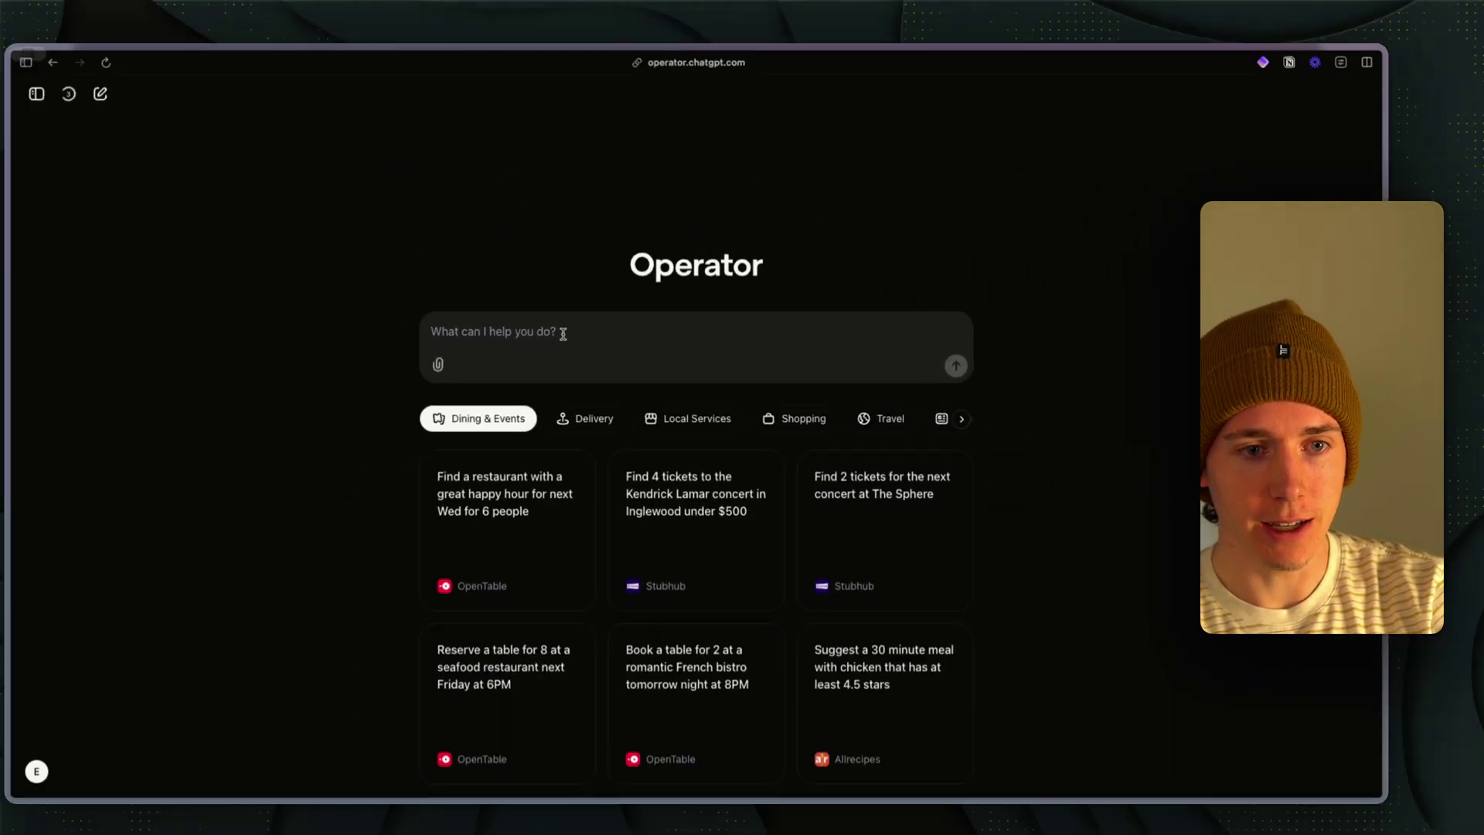
Step: Start typing a customer-research prompt on AI Agents enthusiasts, their use cases and outcomes
text(Do custom)
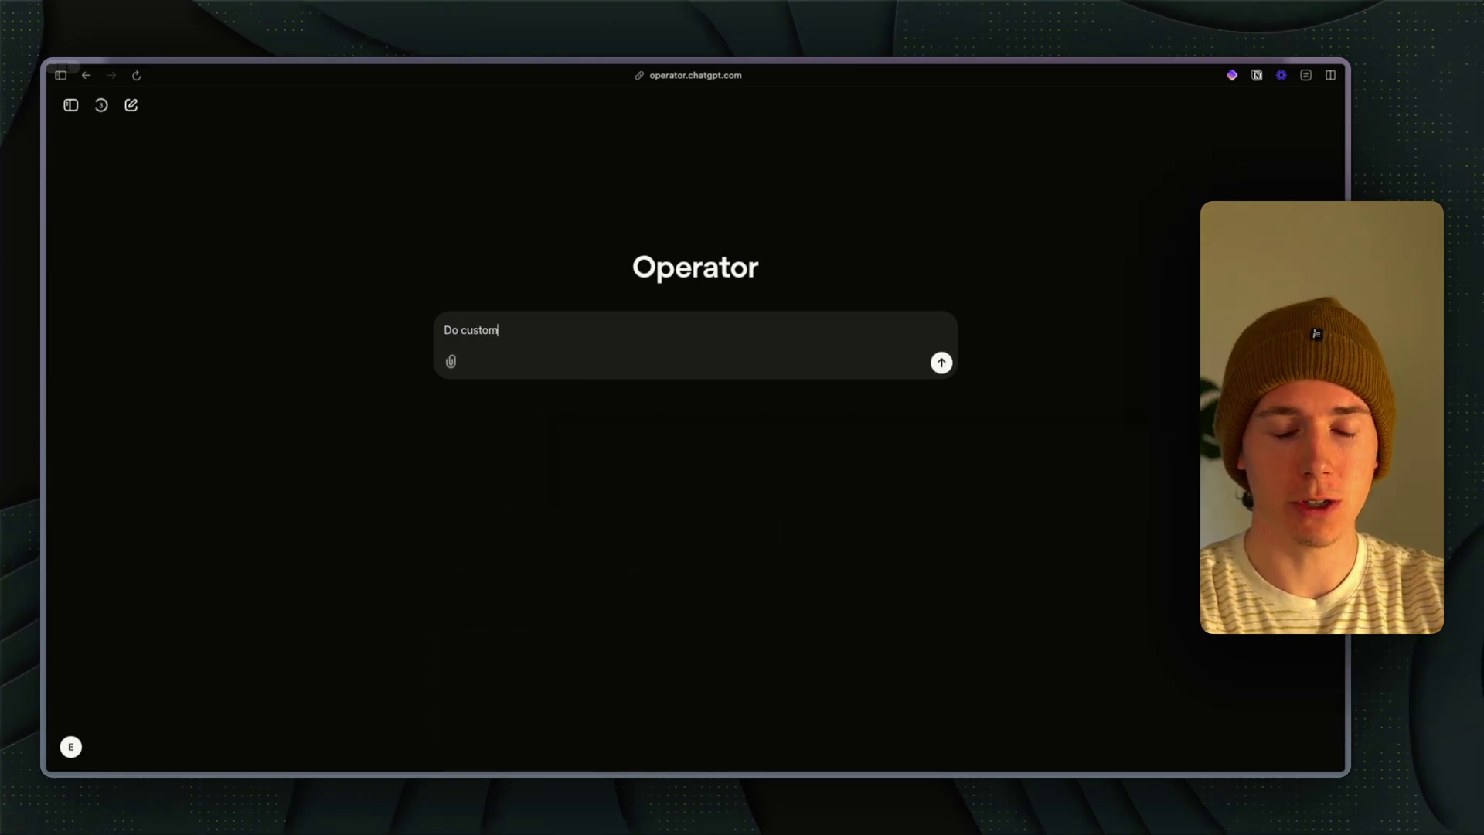
text(er research for me on t)
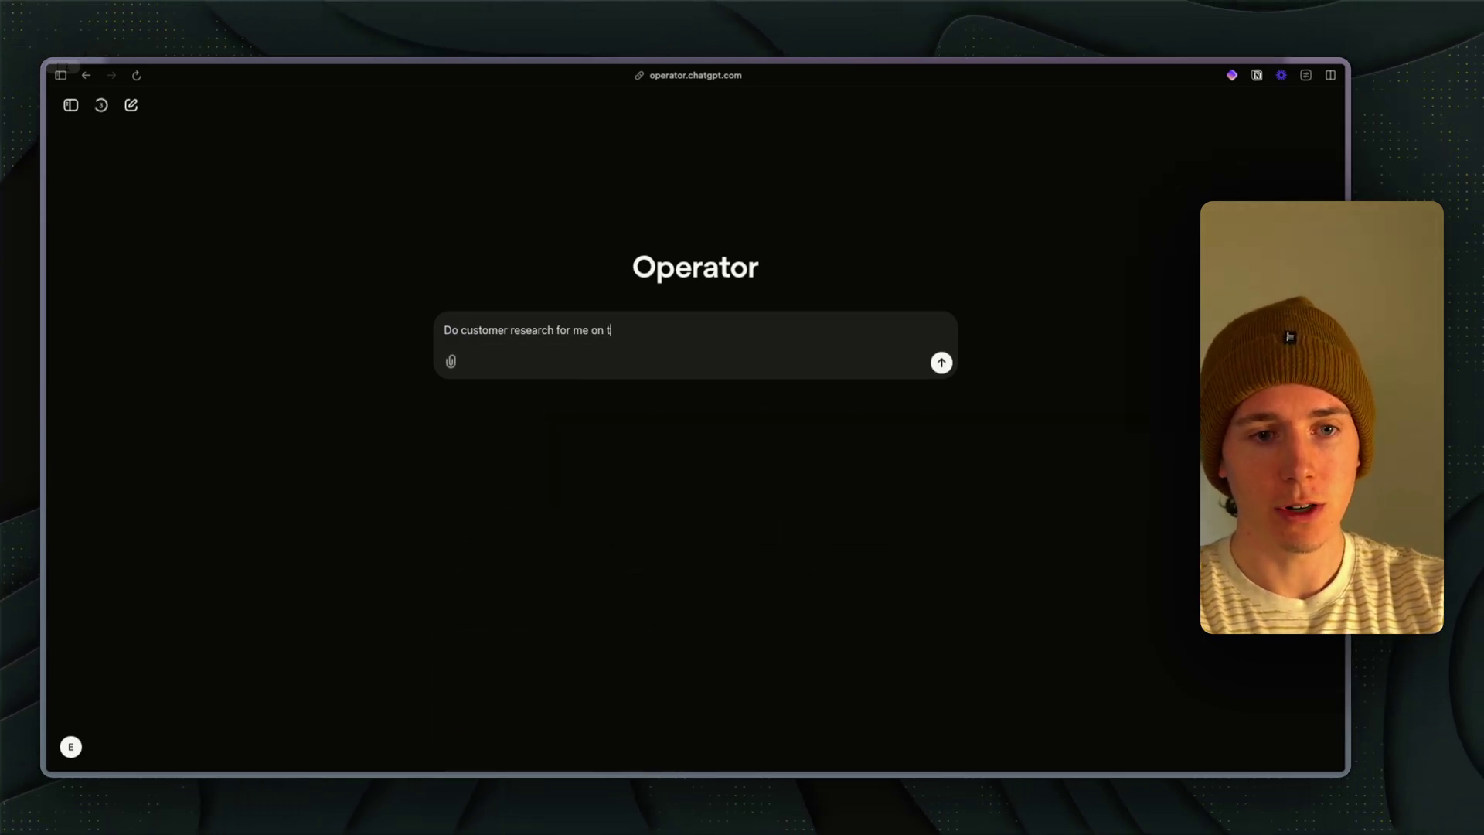
text(he types of people that are into AI)
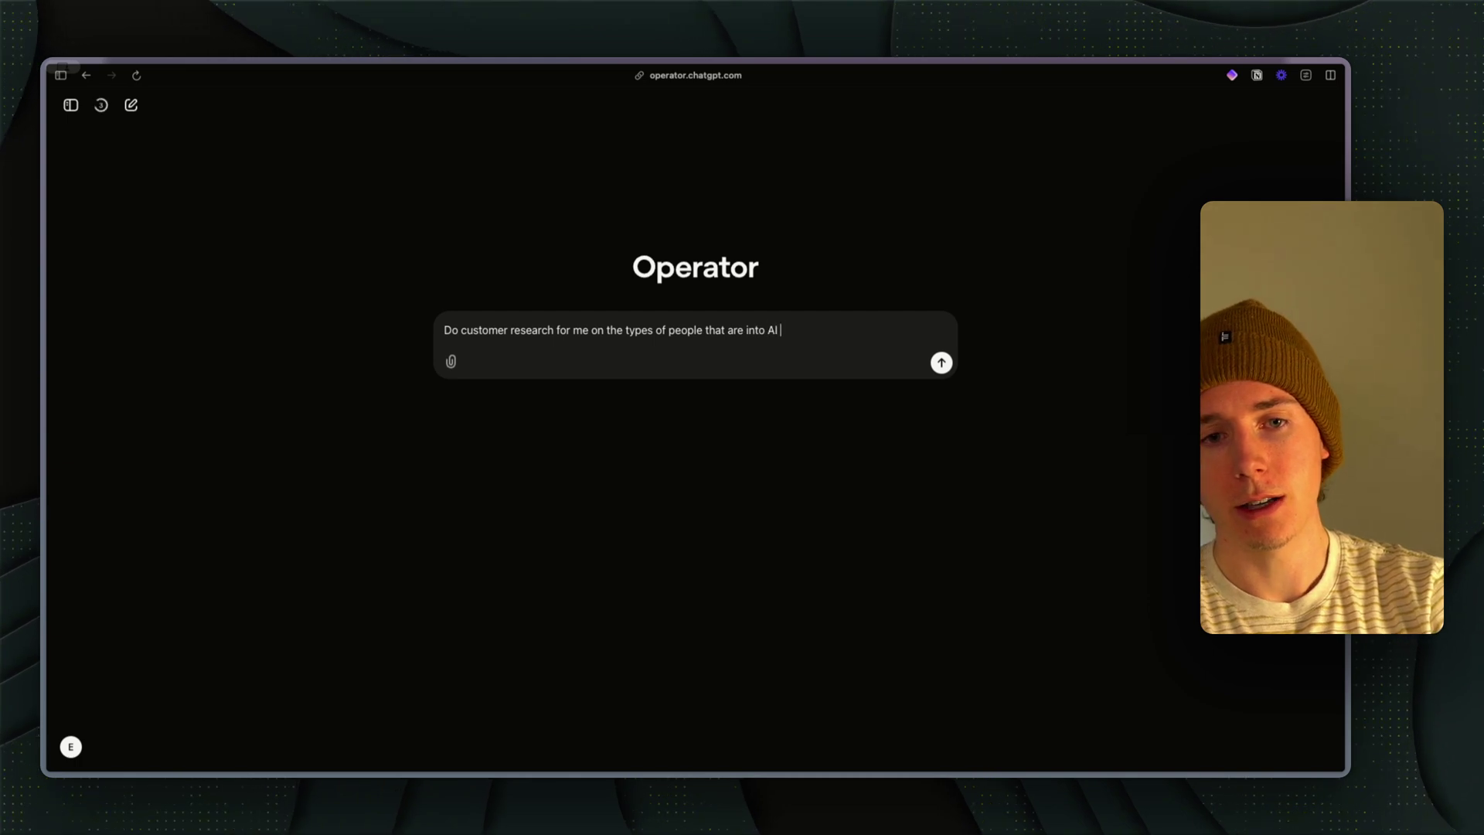
text( Agents and the spec)
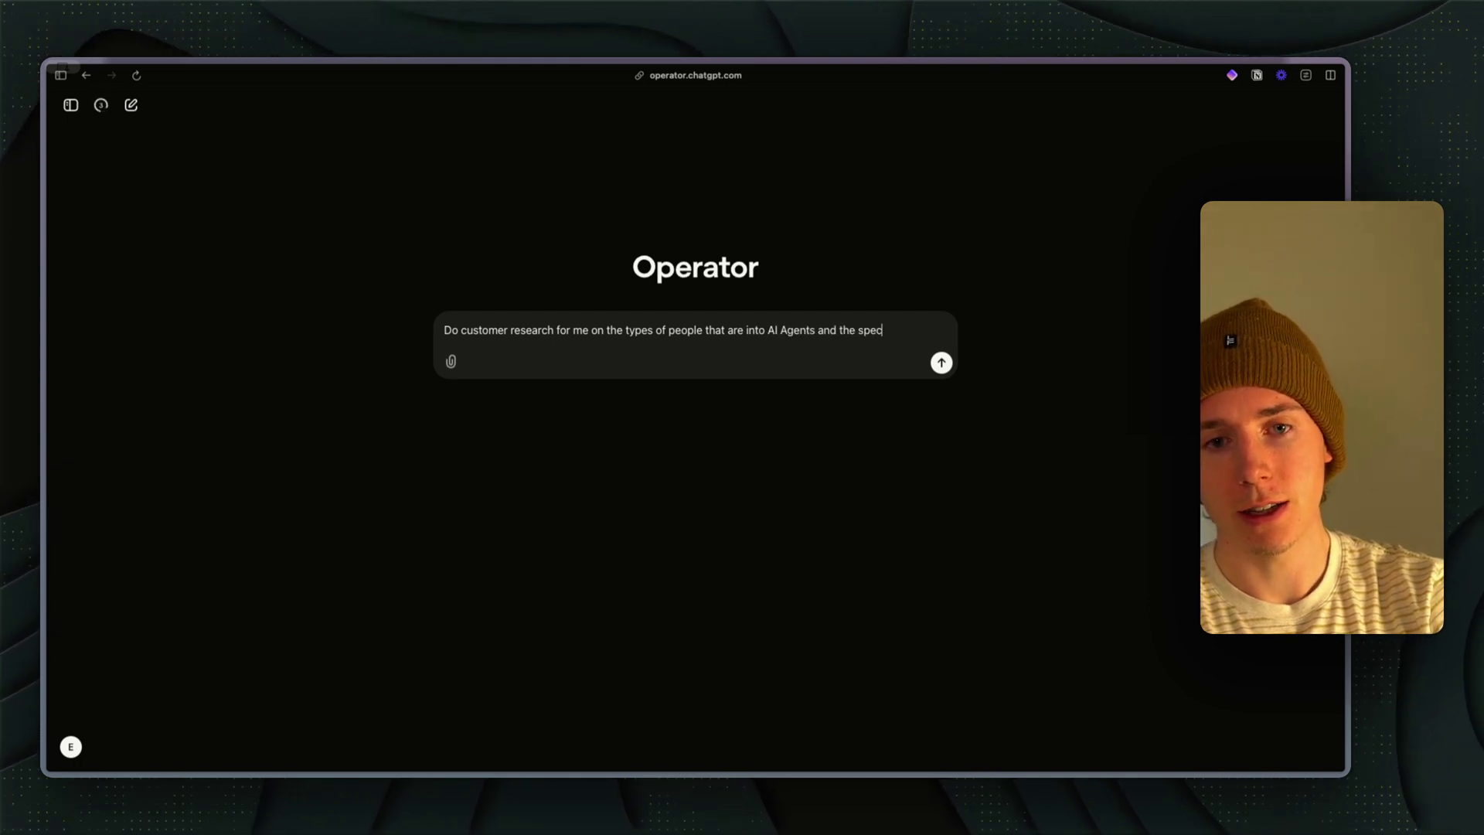
text(ific use cases and )
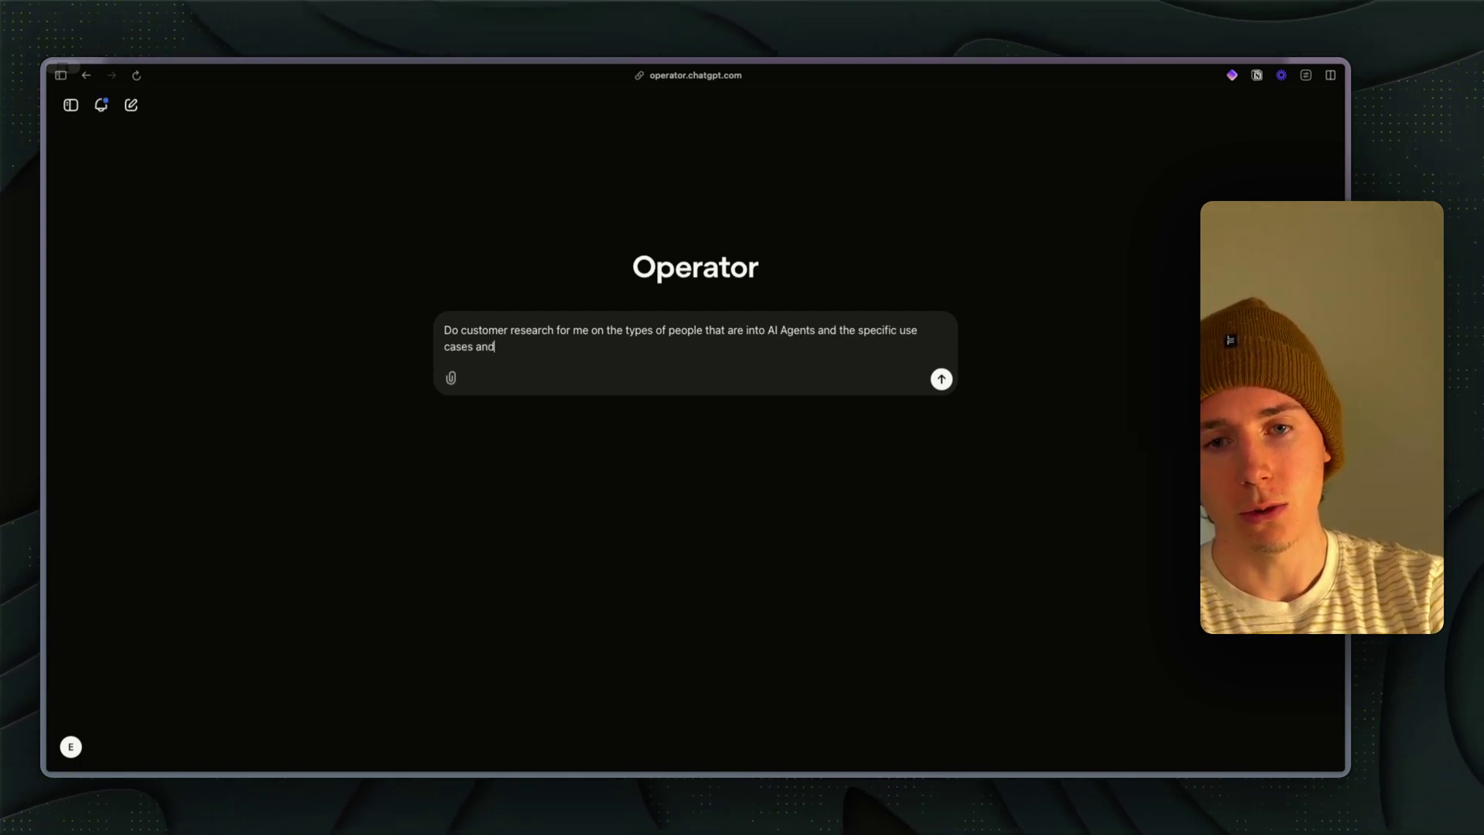
text(dream outcomes they)
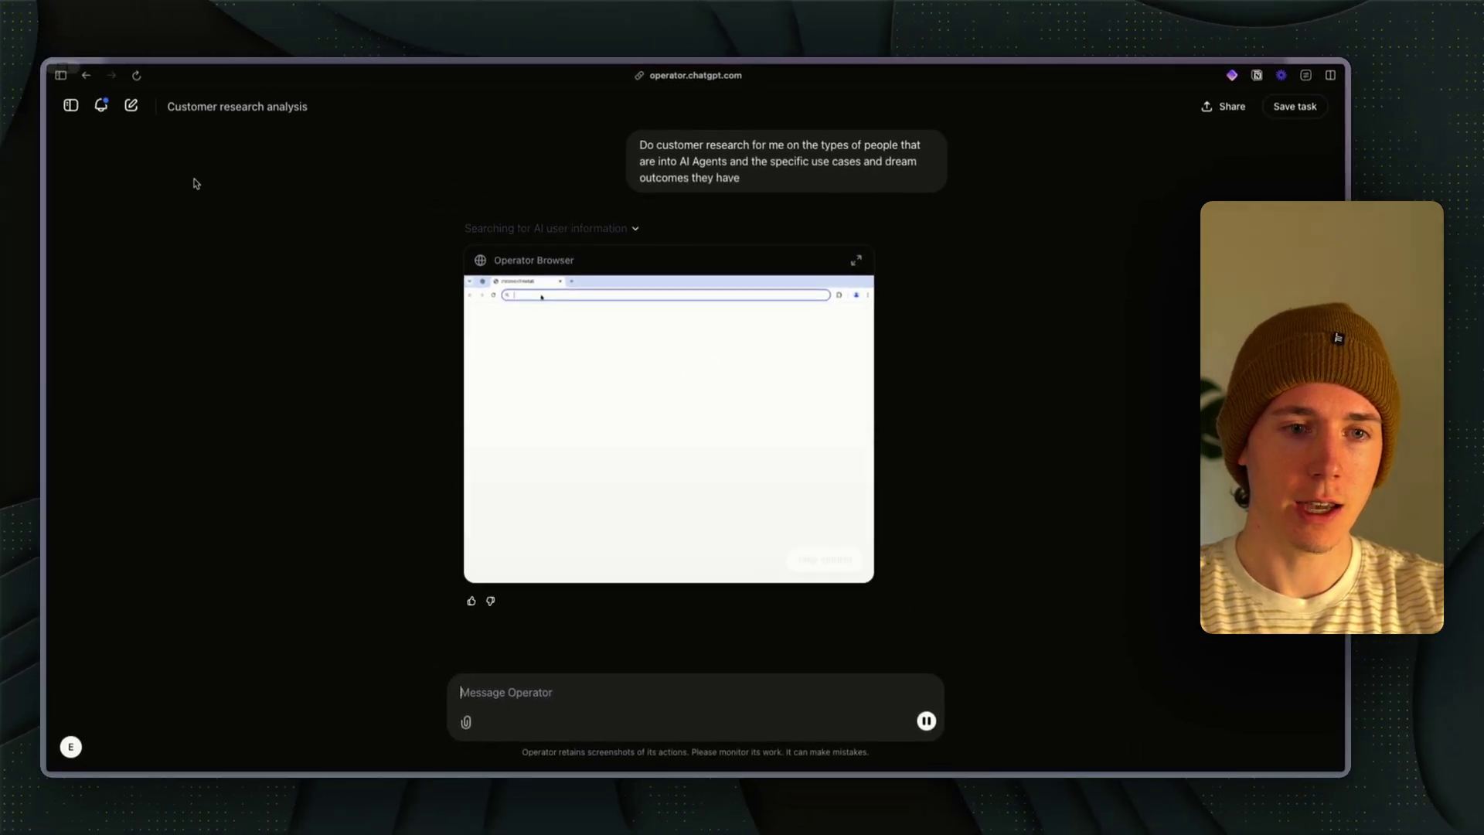
Step: Tell the Affordable beachfront flights task the departure city is Colorado Springs, Colorado
click(100, 106)
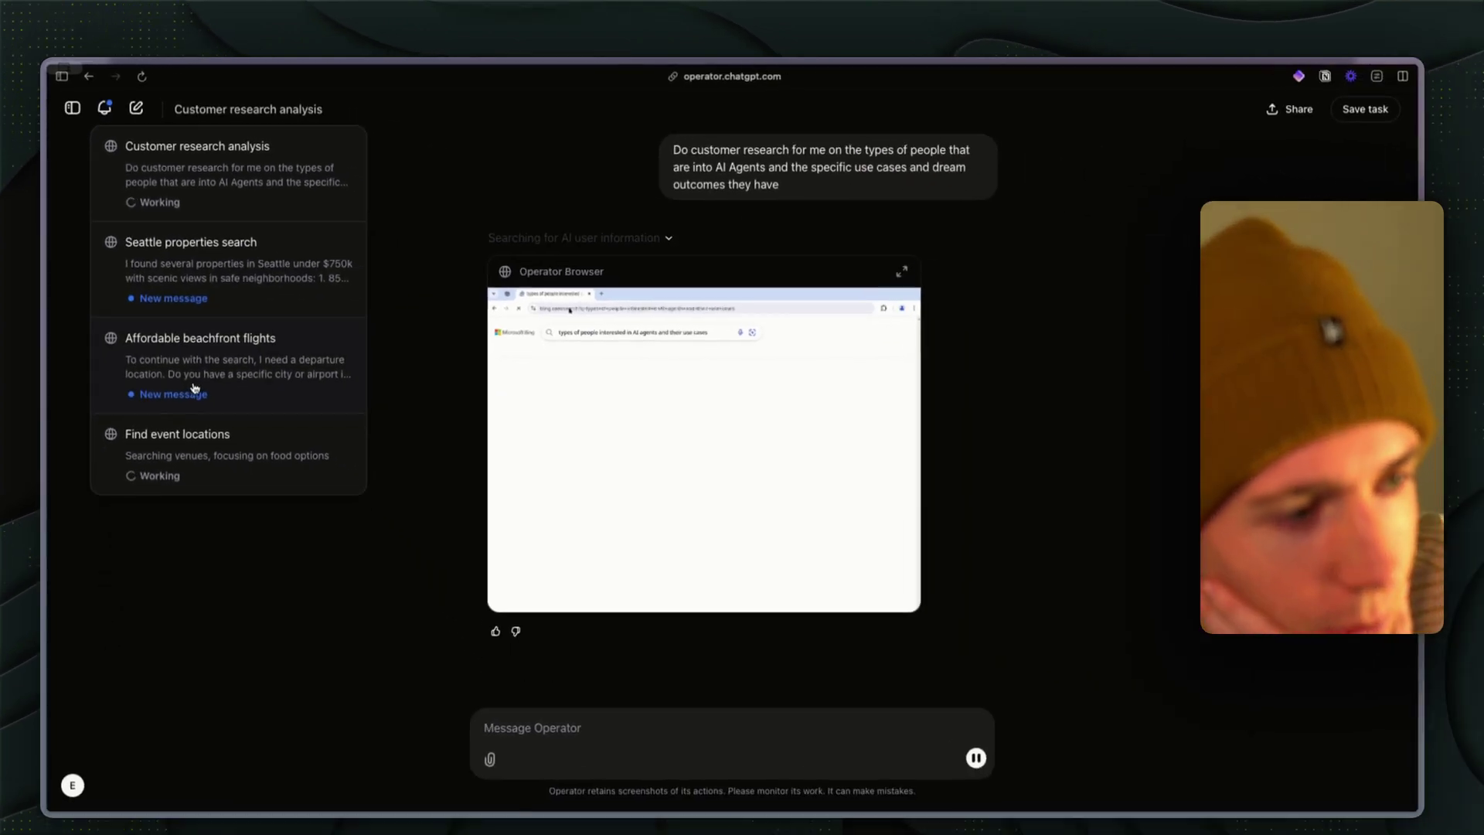
click(185, 356)
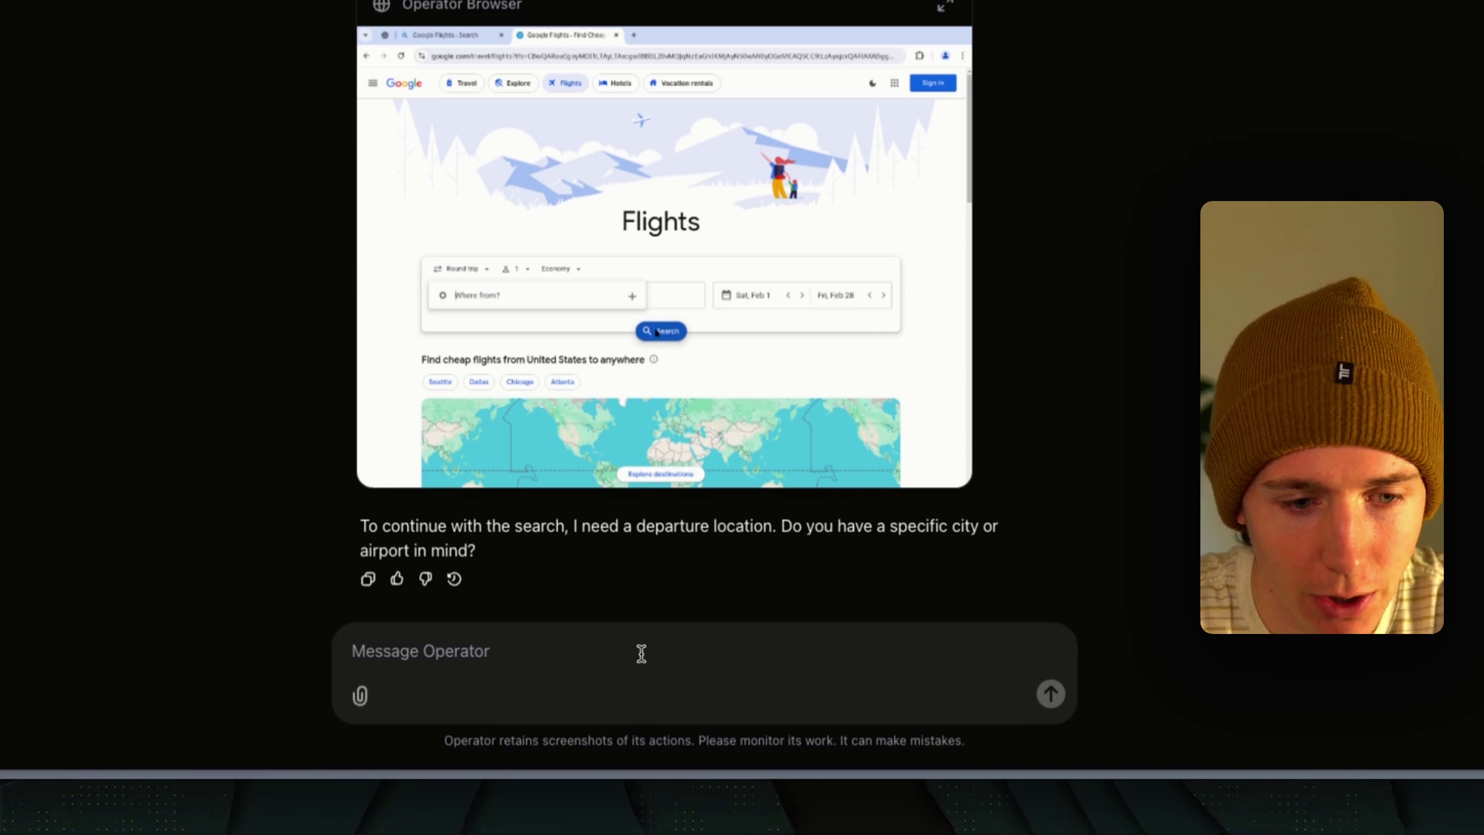
click(651, 787)
text(depart)
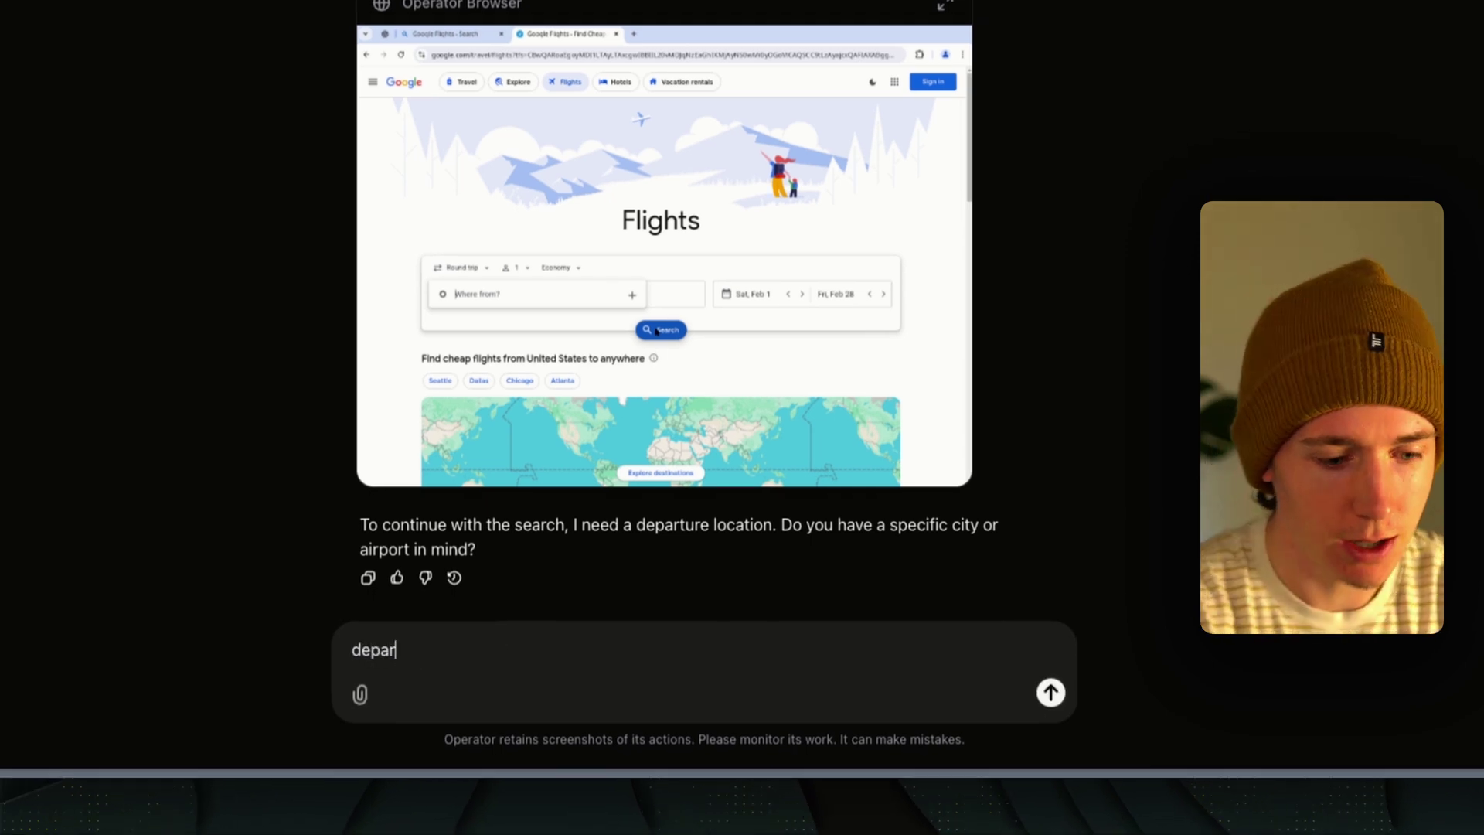
text(ure is co)
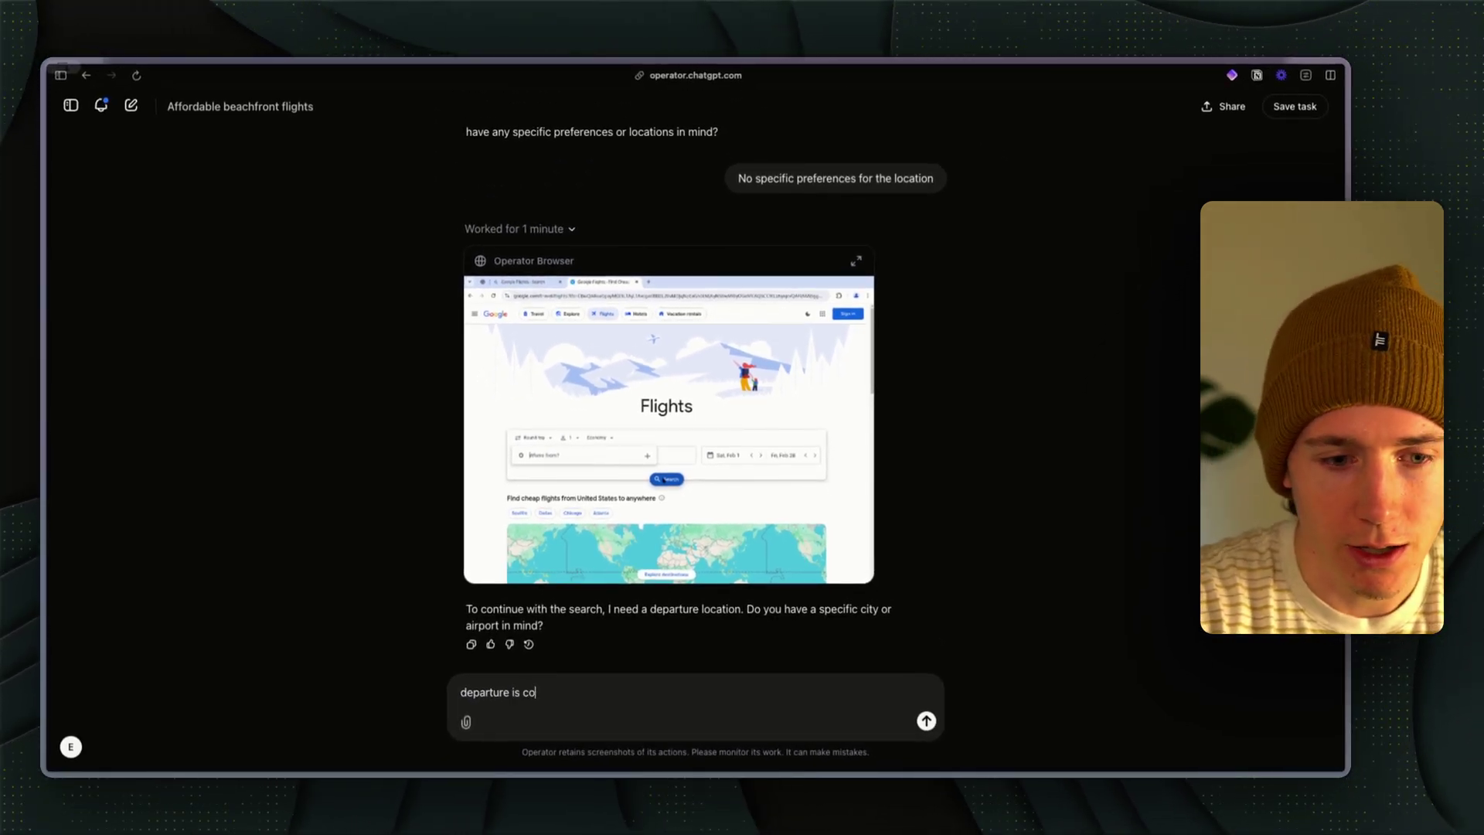
text(lorado sr)
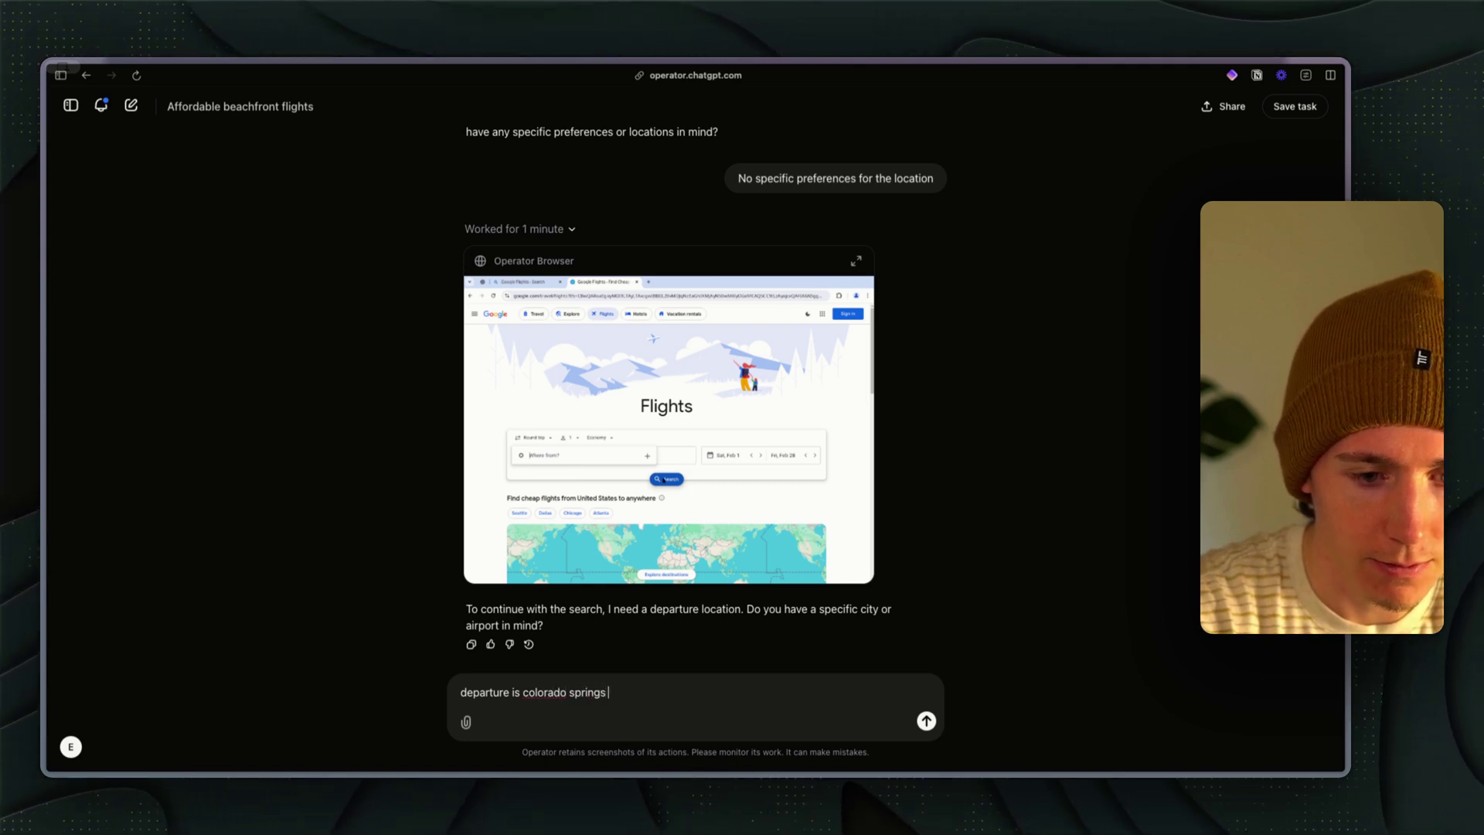
text(rings colorado)
key(Return)
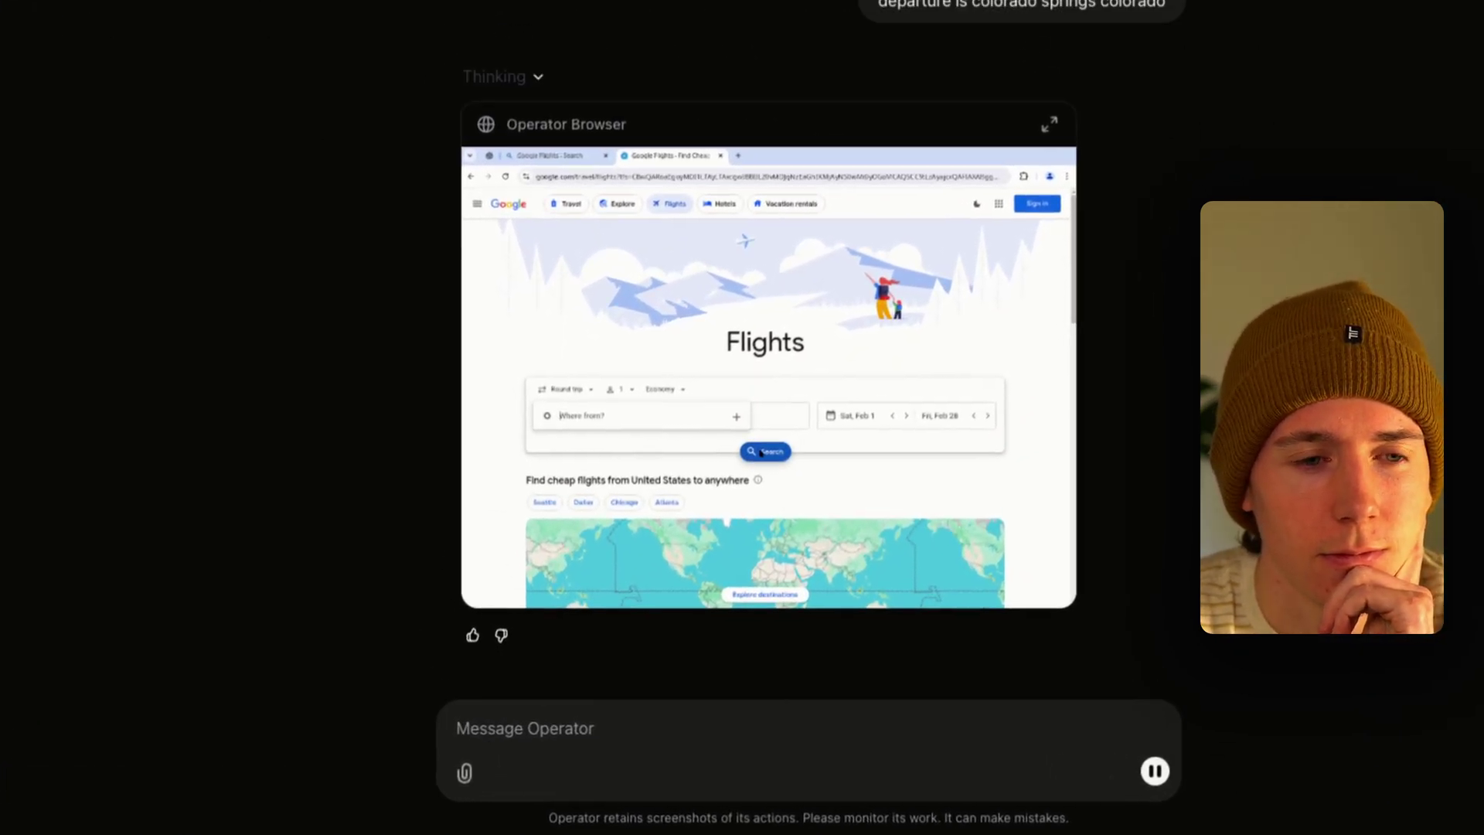
click(89, 39)
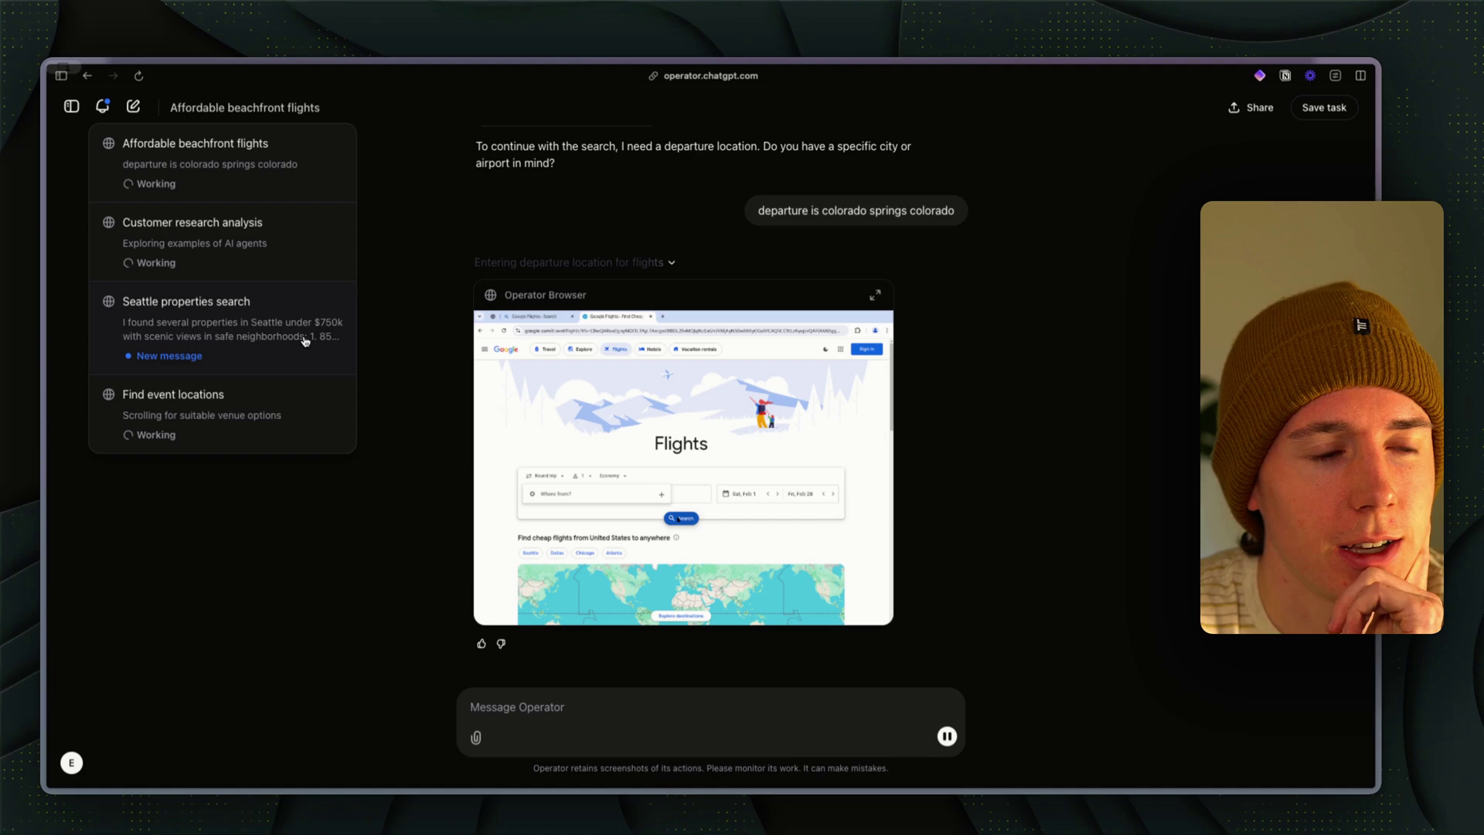
Step: Review the three Seattle listings and reply 'yes give me details on all of these listings'
click(306, 341)
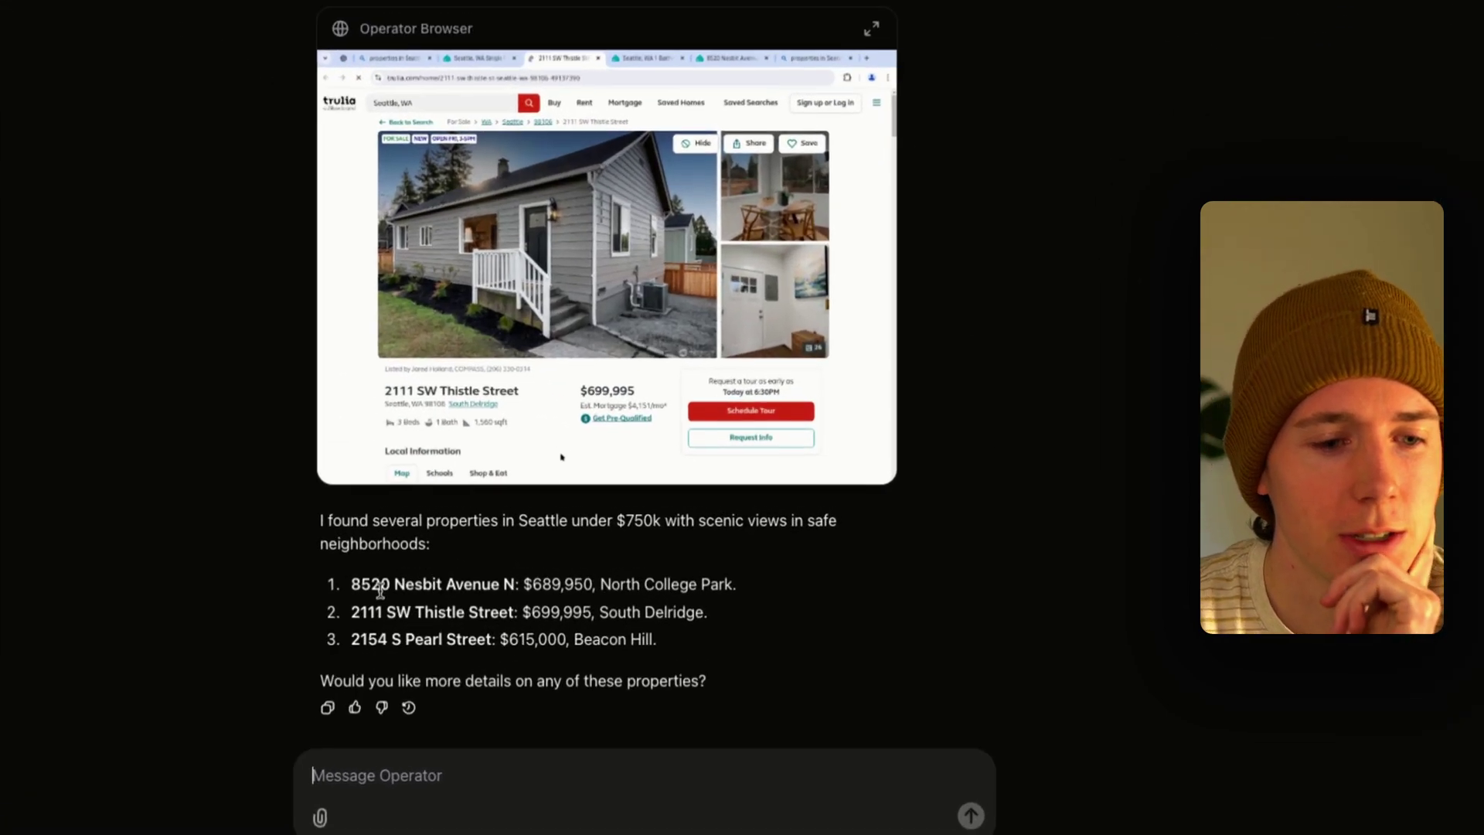
drag(380, 586, 727, 585)
drag(386, 612, 702, 612)
drag(405, 640, 630, 641)
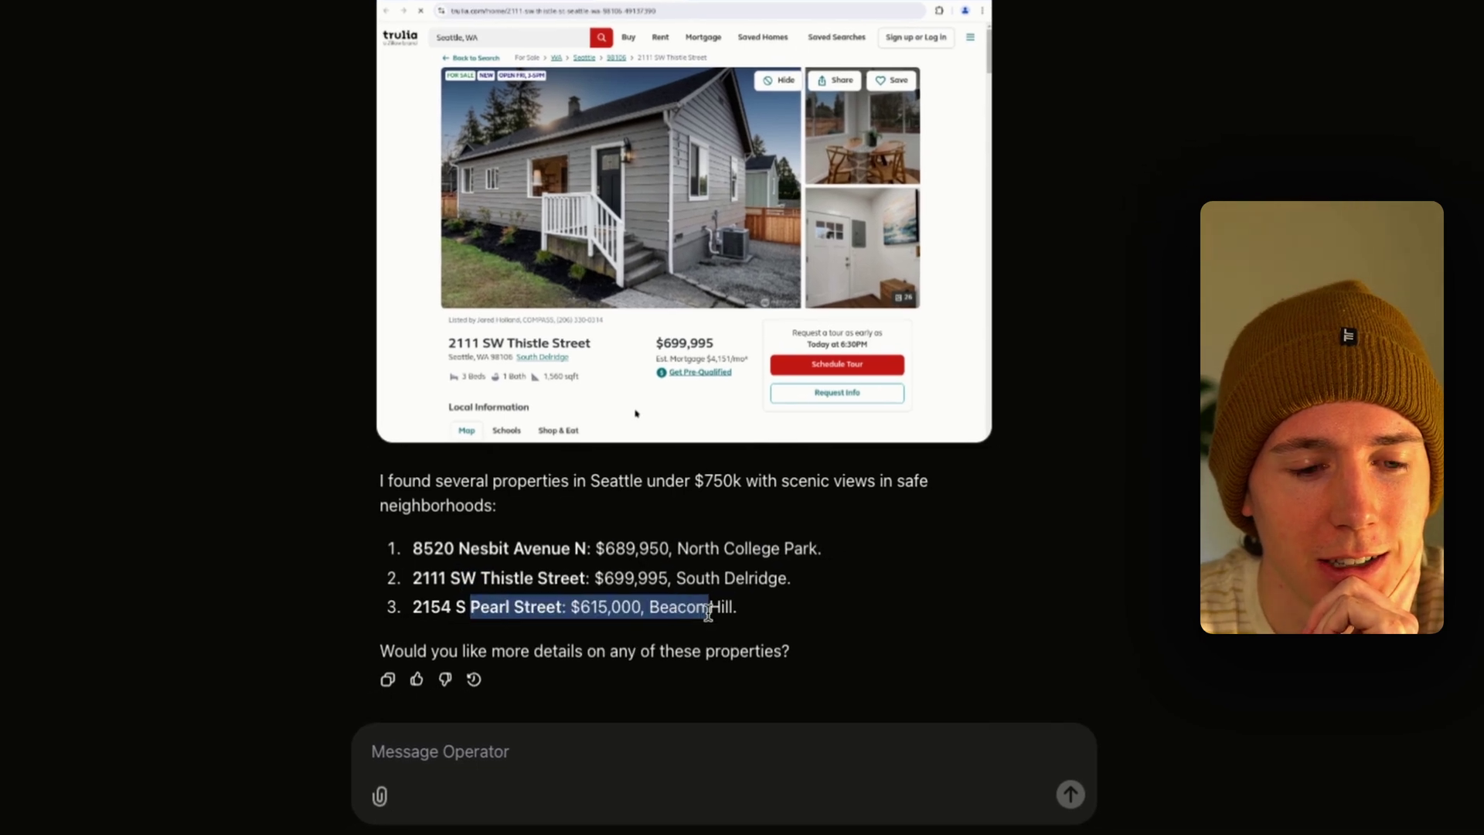
click(461, 768)
text(yes give me)
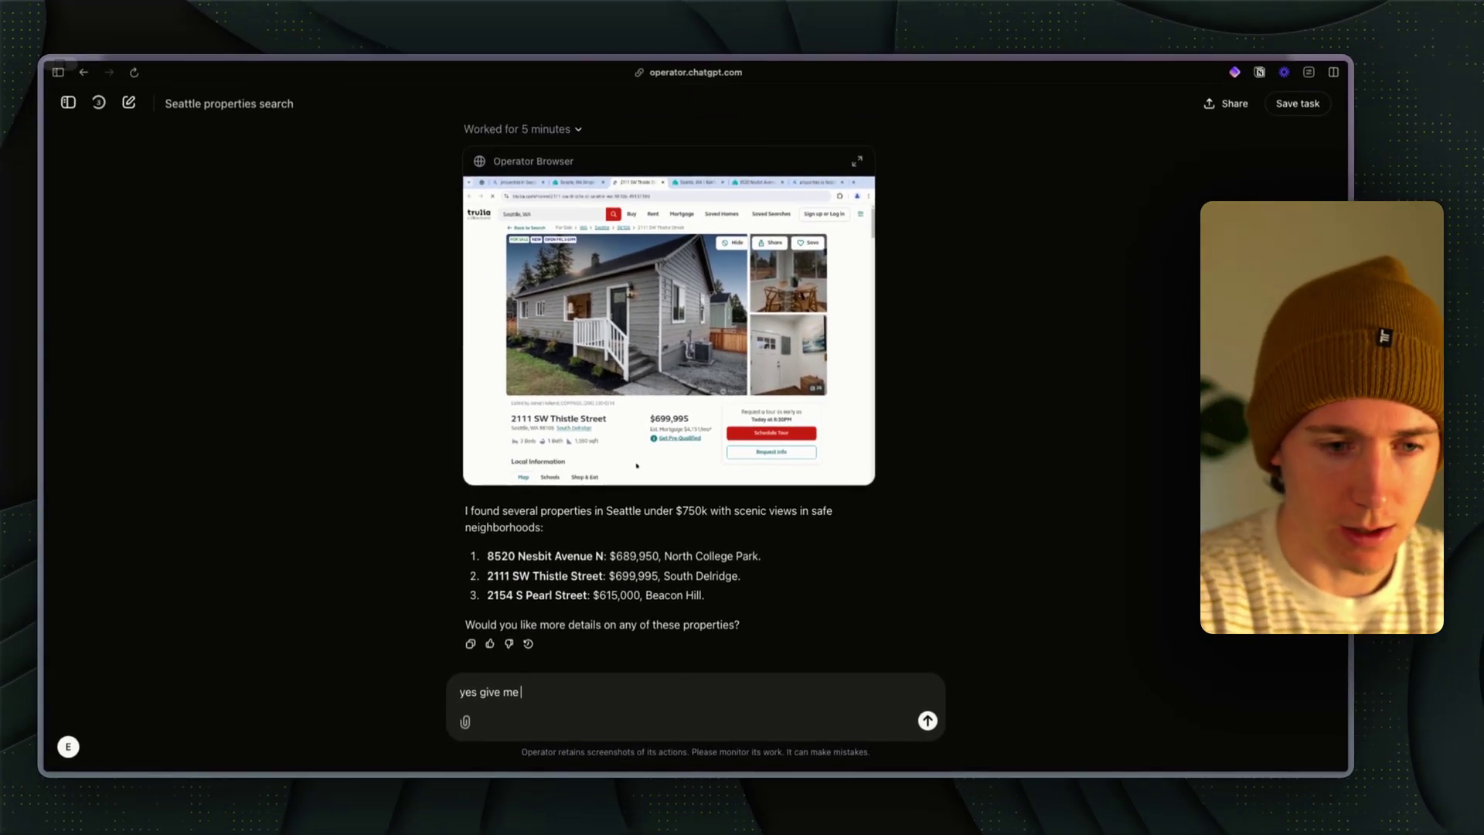
text( details on all of these)
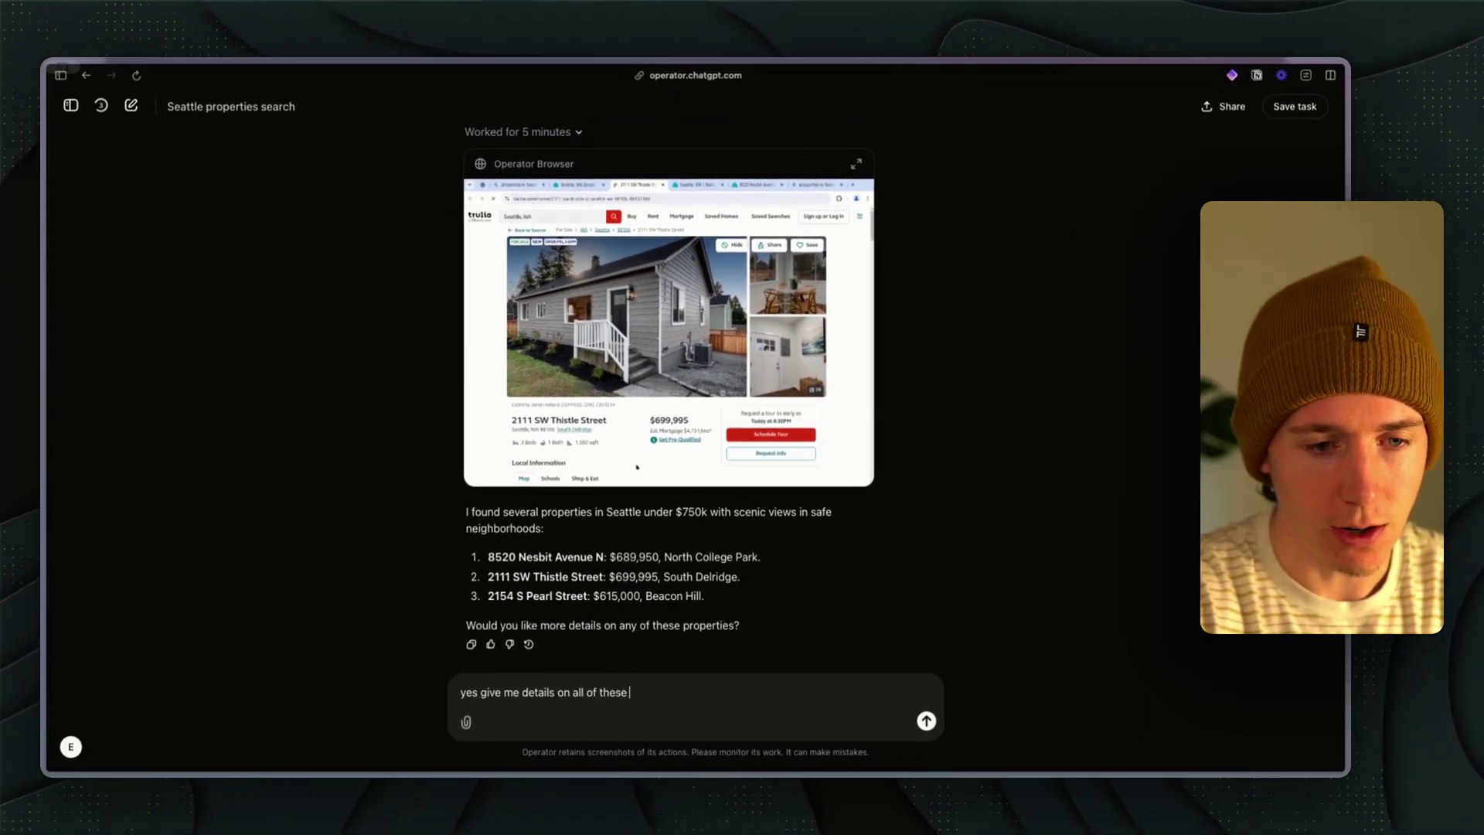
text( listings)
key(Return)
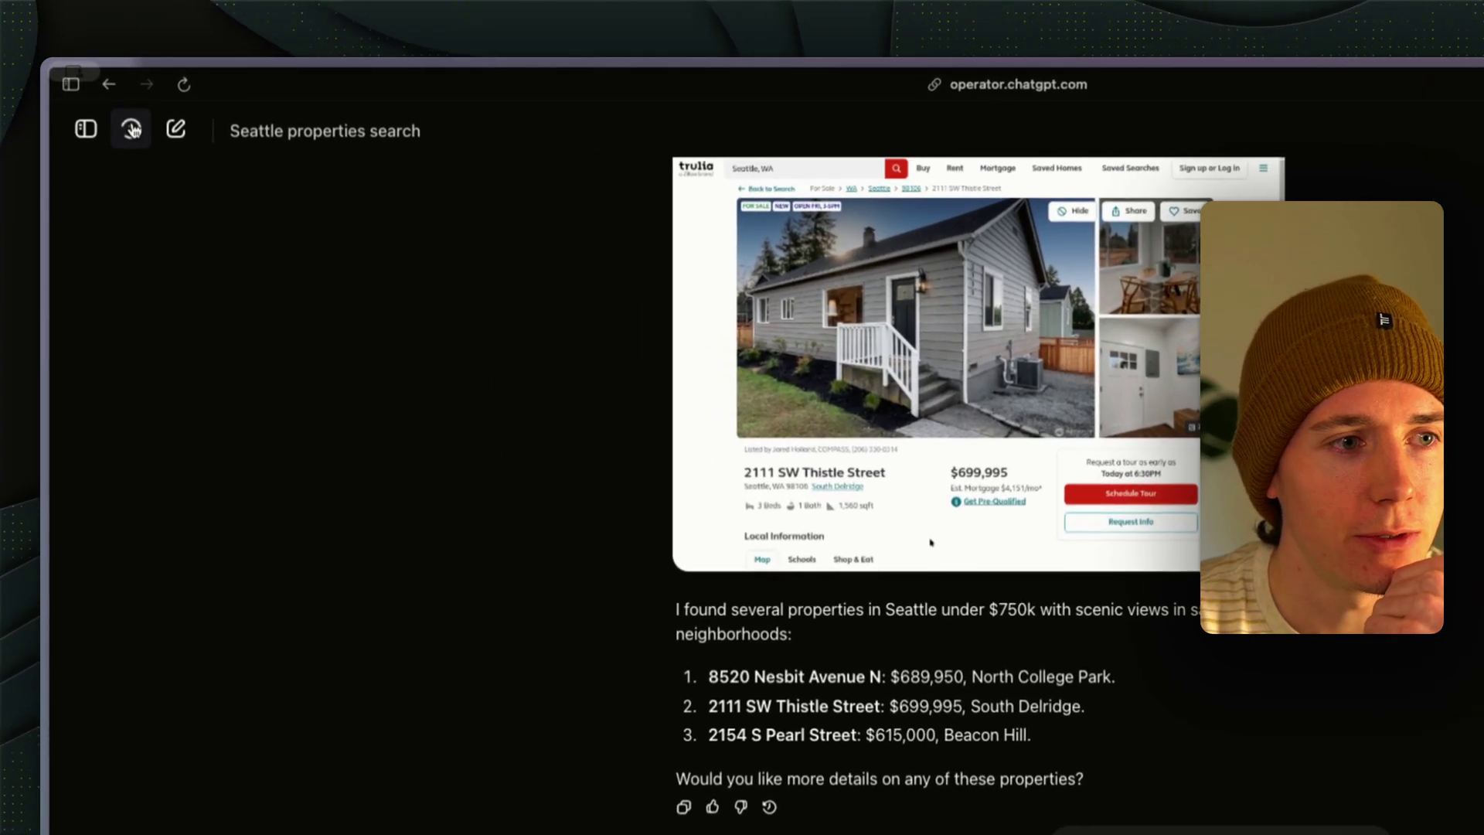
click(101, 105)
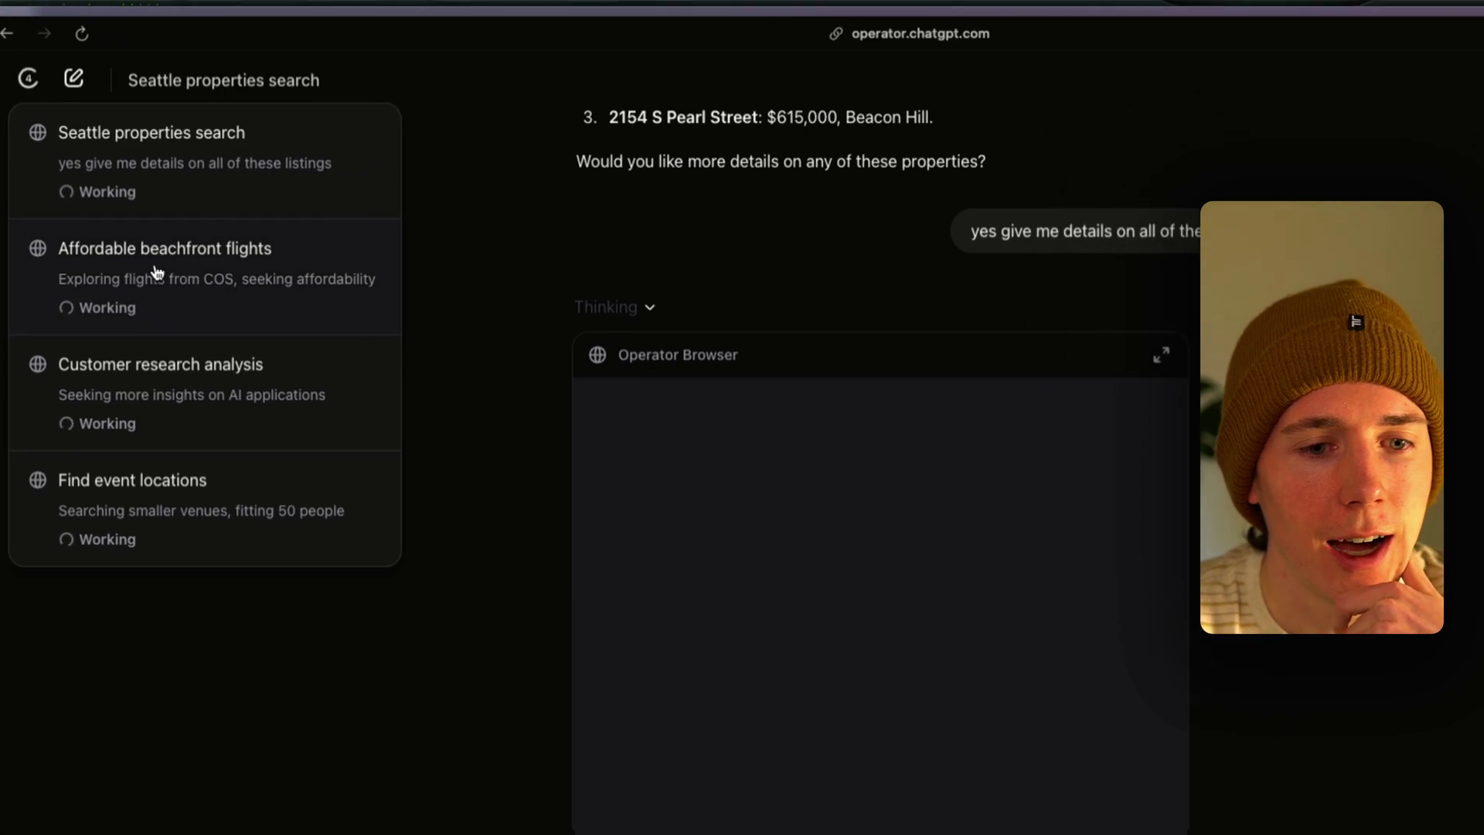
Step: Check the beachfront flights task's progress steps, then switch to Find event locations
click(255, 325)
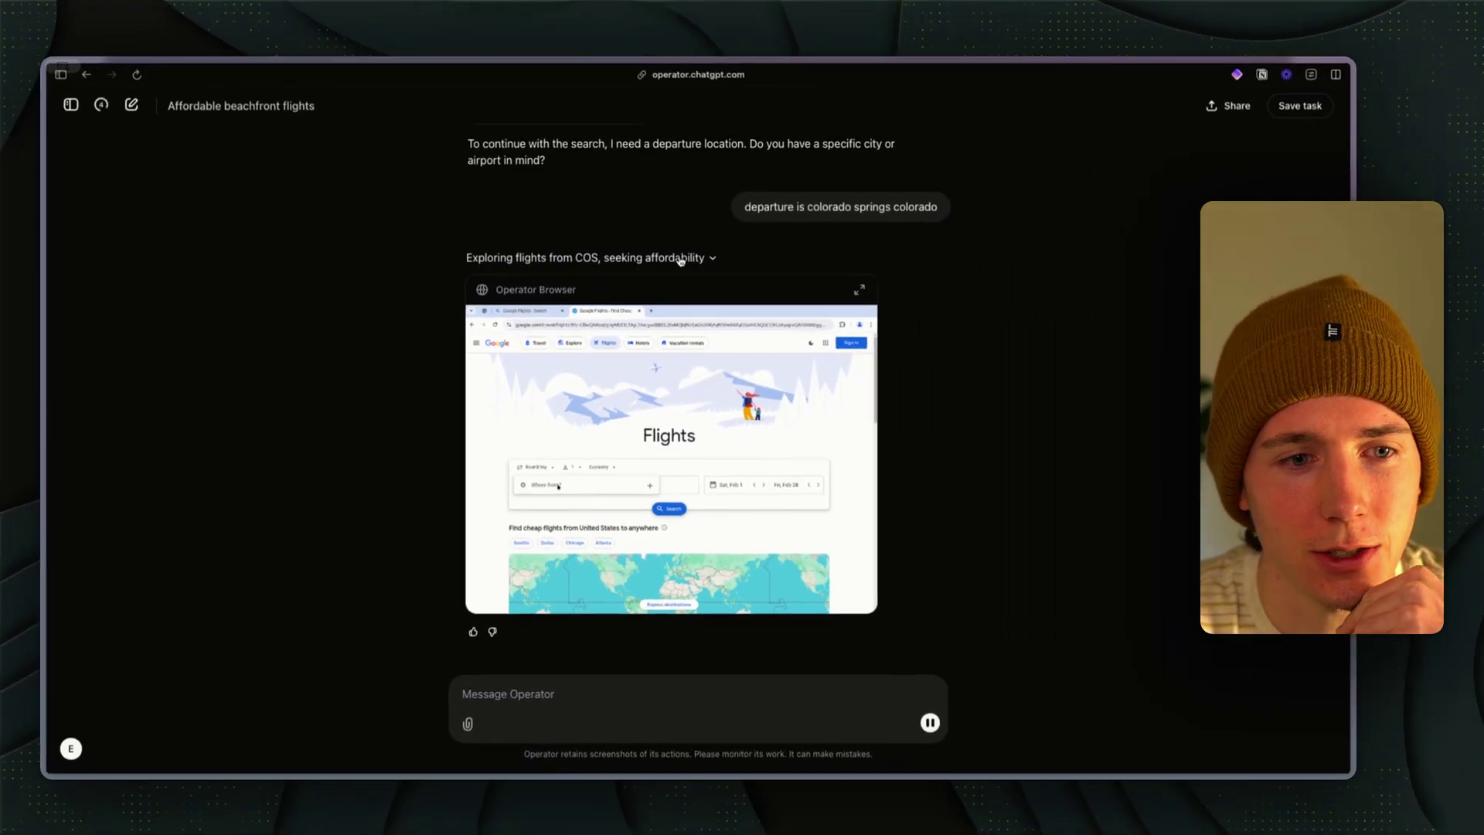
click(998, 266)
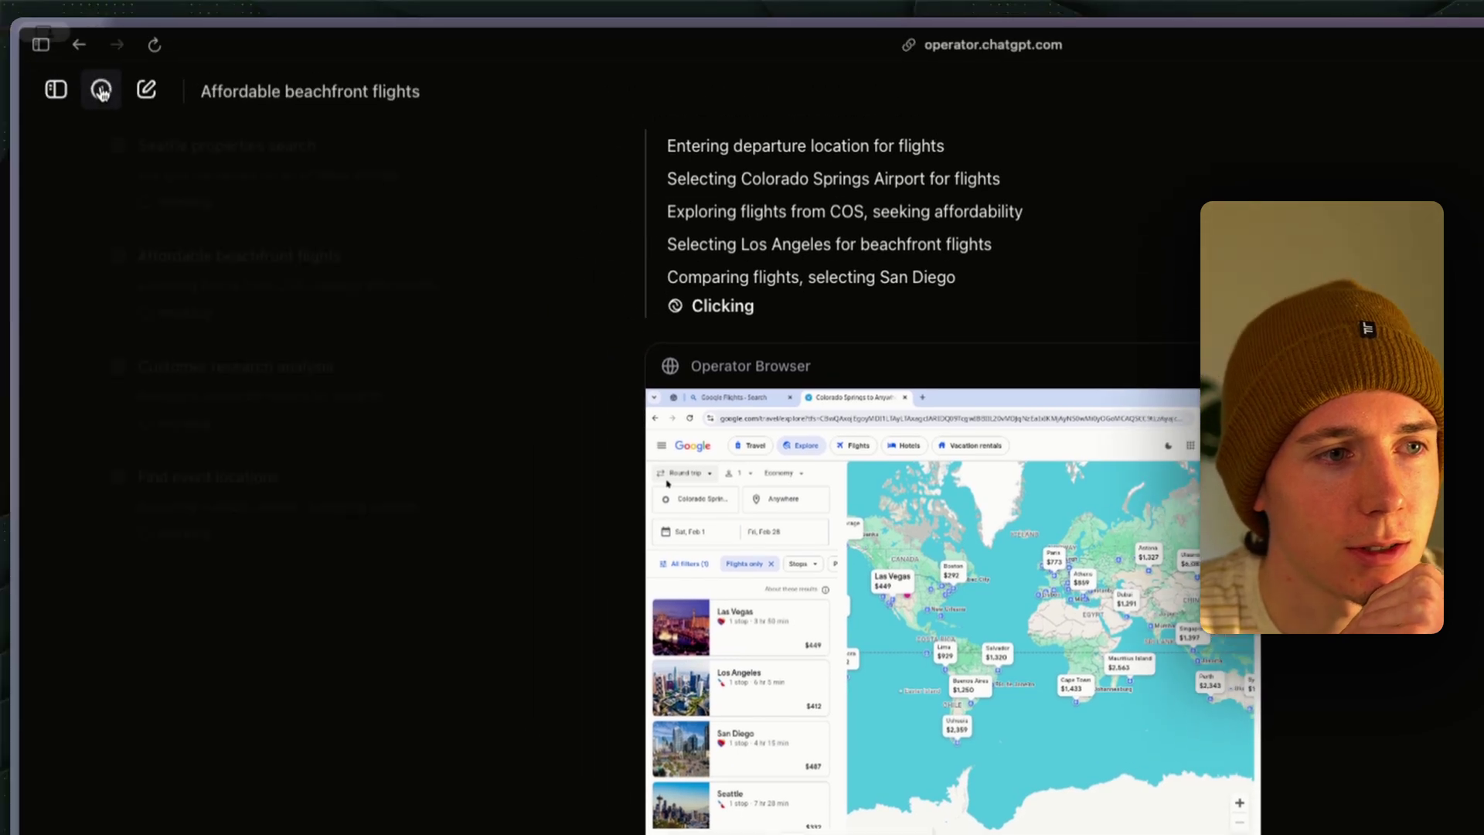
click(0, 0)
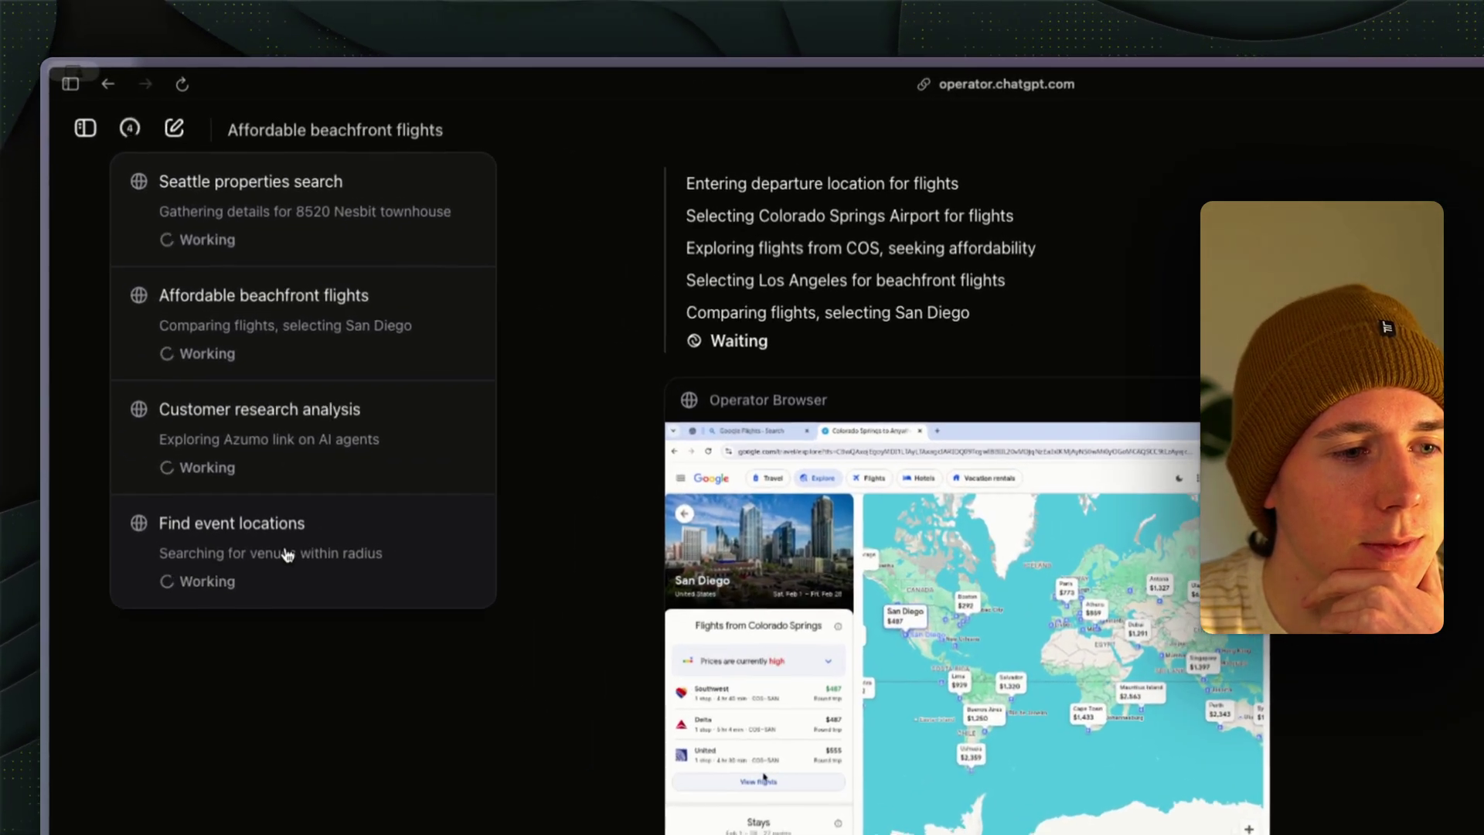
click(214, 391)
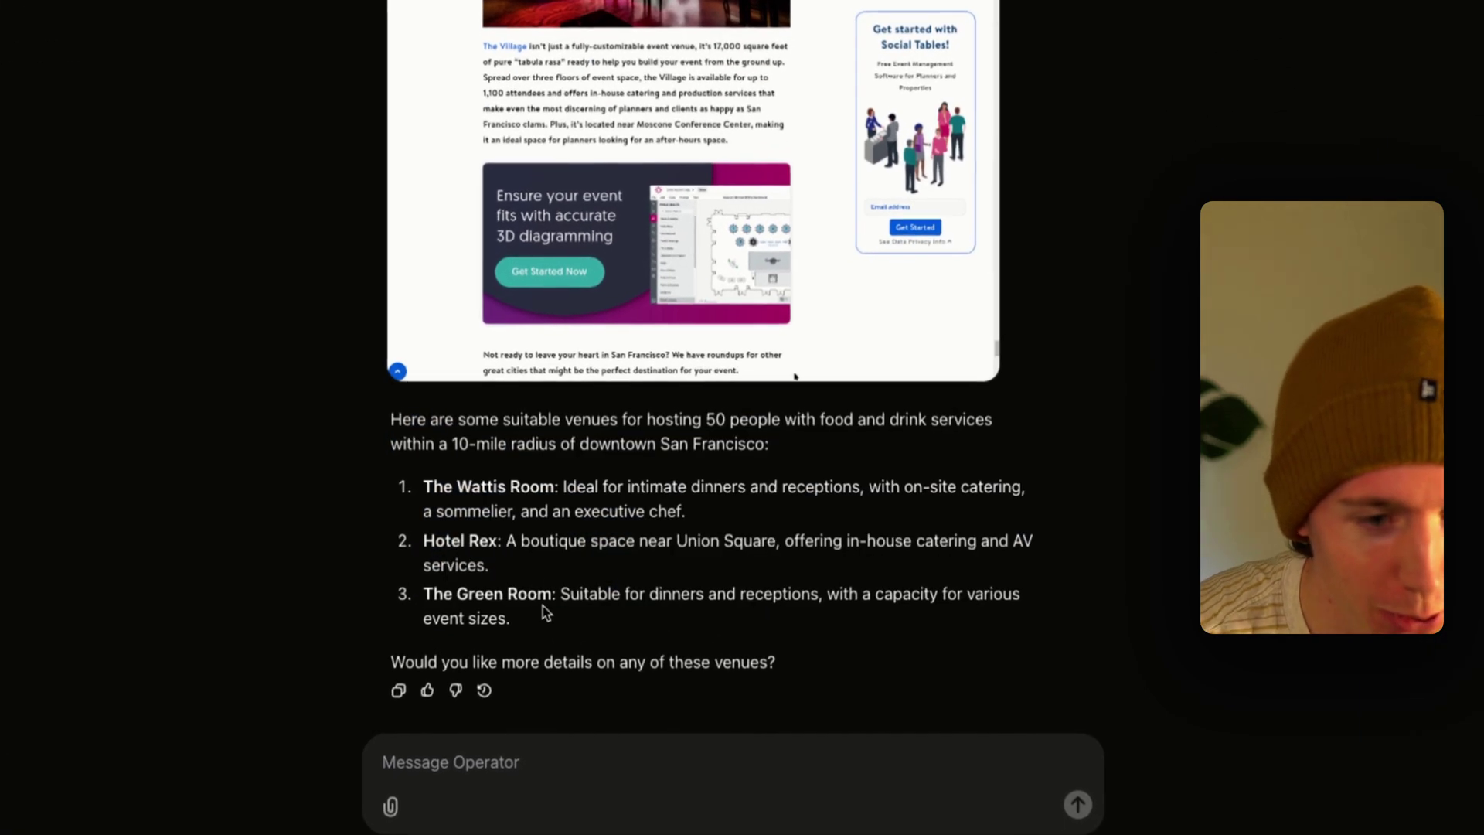
Step: Ask the event locations task to sort The Wattis Room, Hotel Rex and The Green Room by price
drag(546, 613, 363, 441)
drag(460, 422, 682, 590)
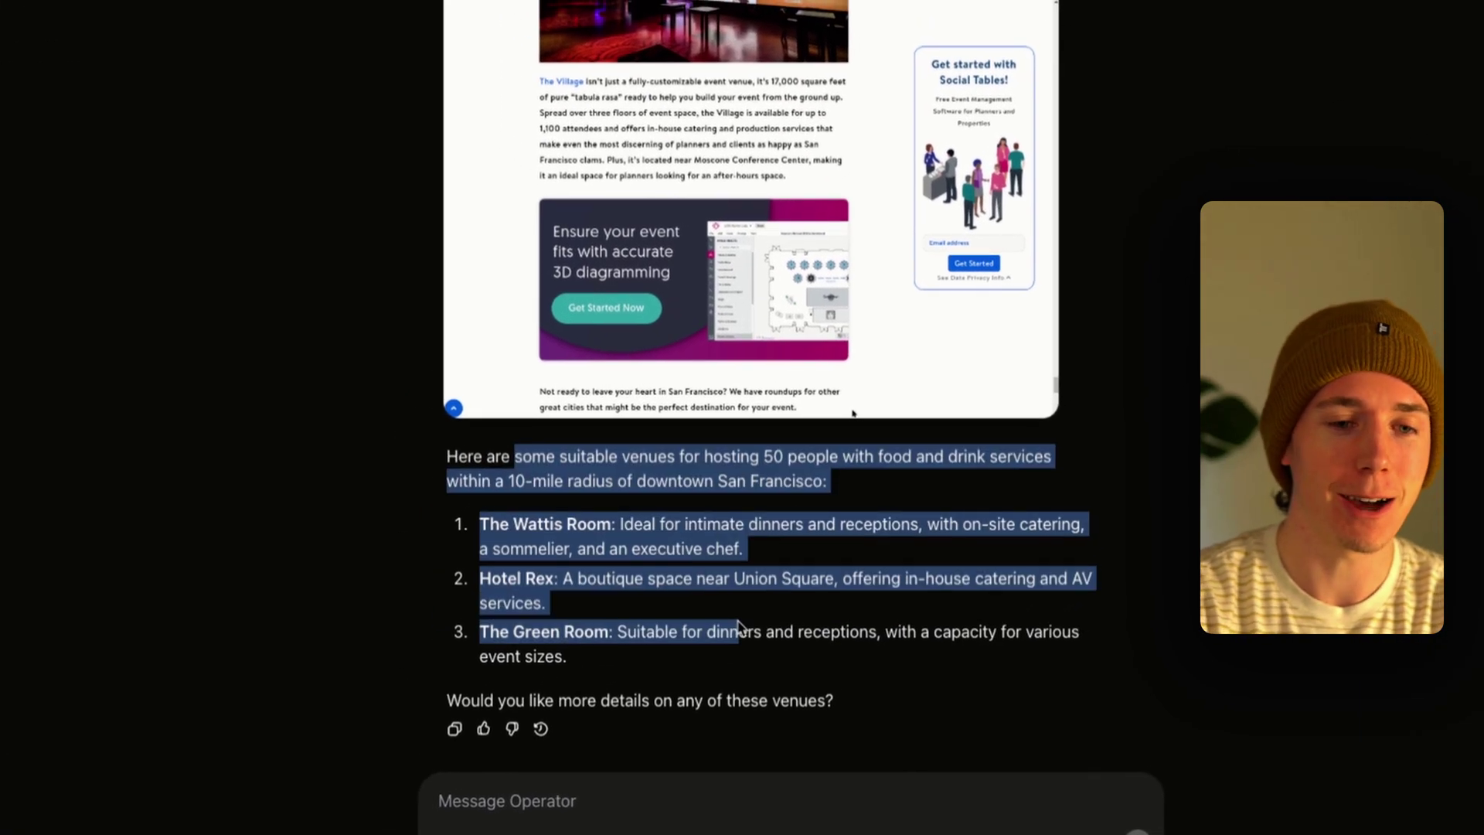
click(599, 788)
text(h)
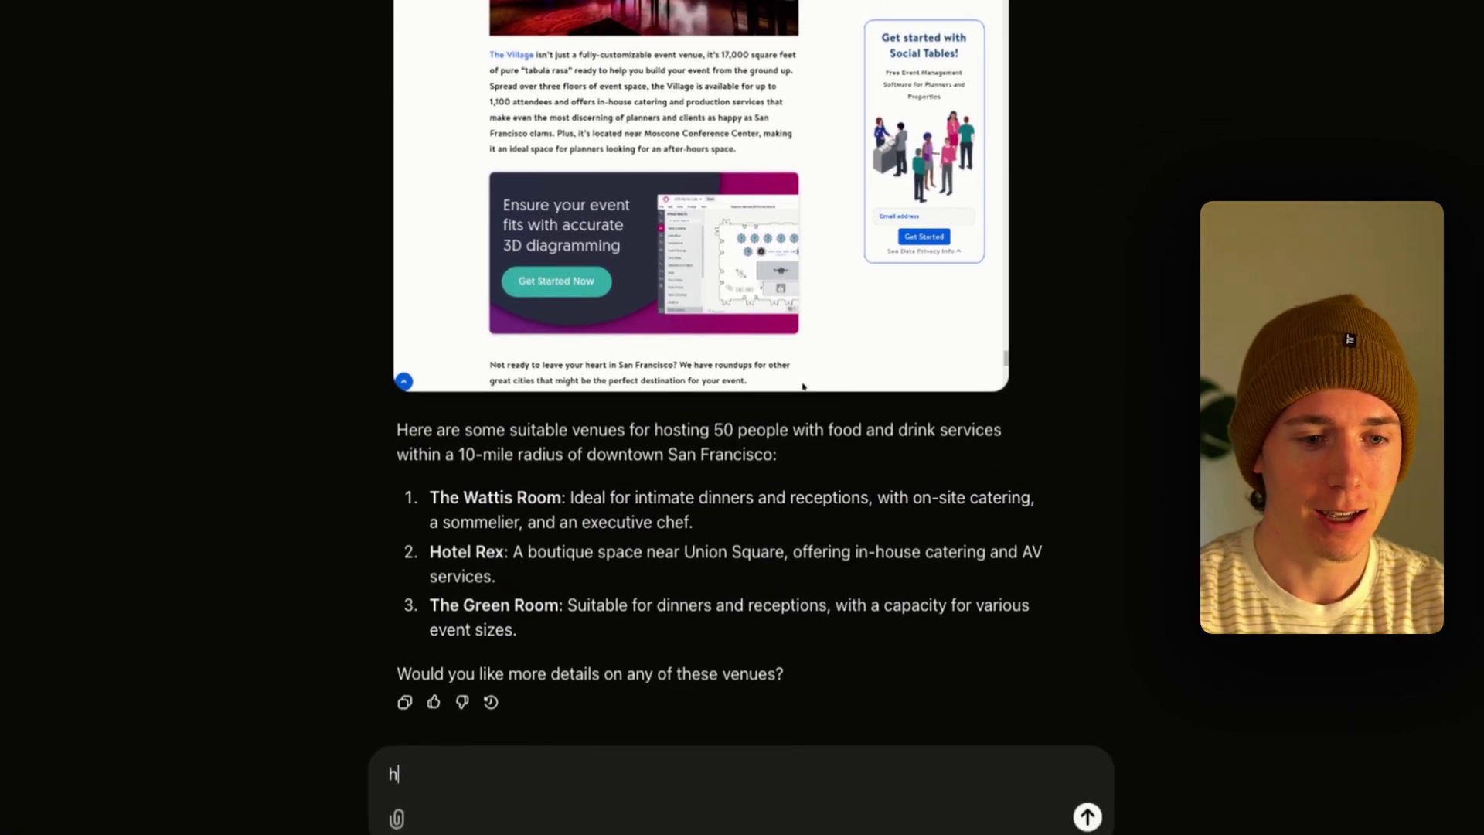
text(ow s)
text(ort based )
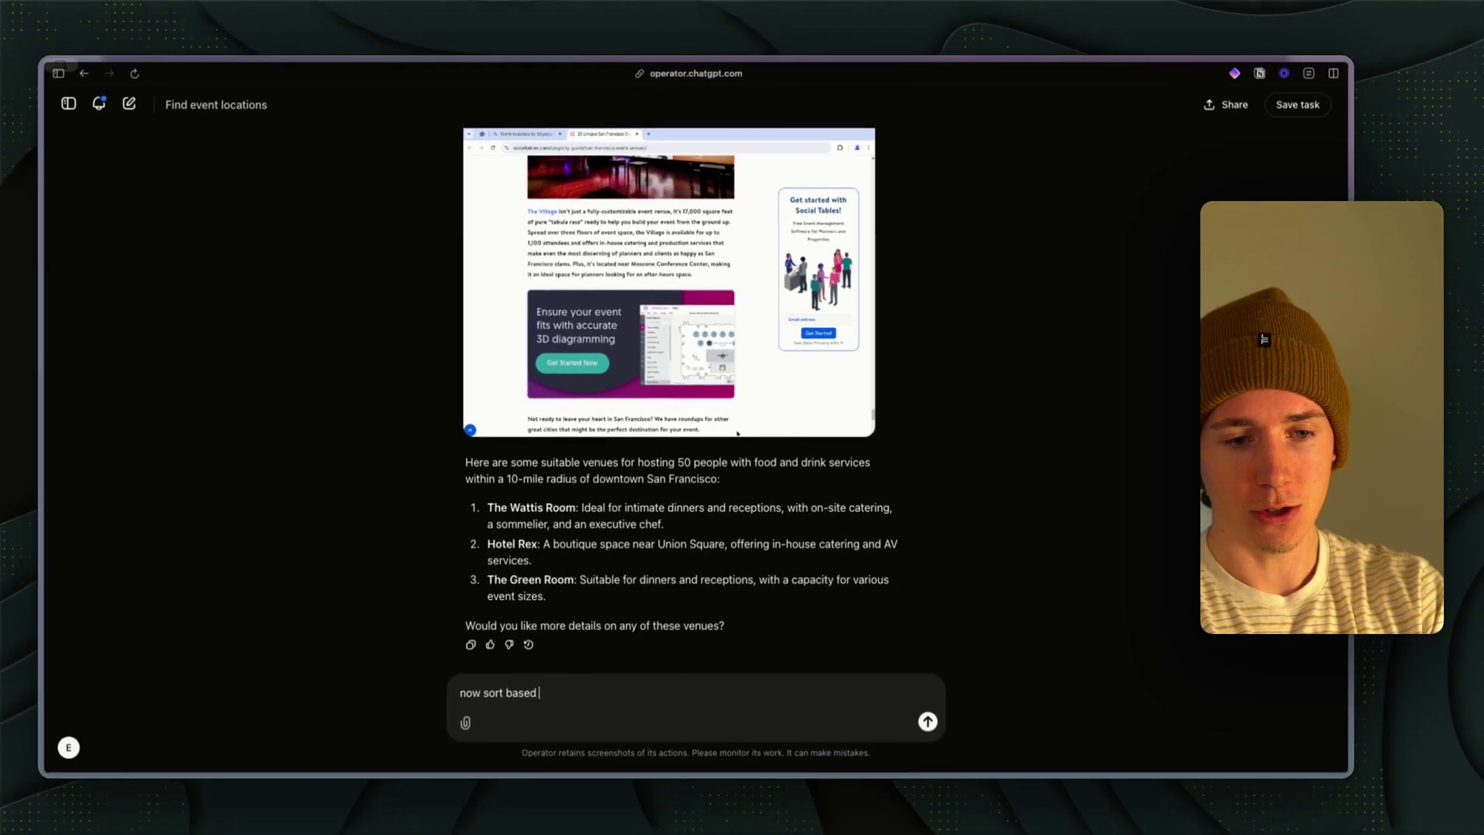
text(on price)
key(Return)
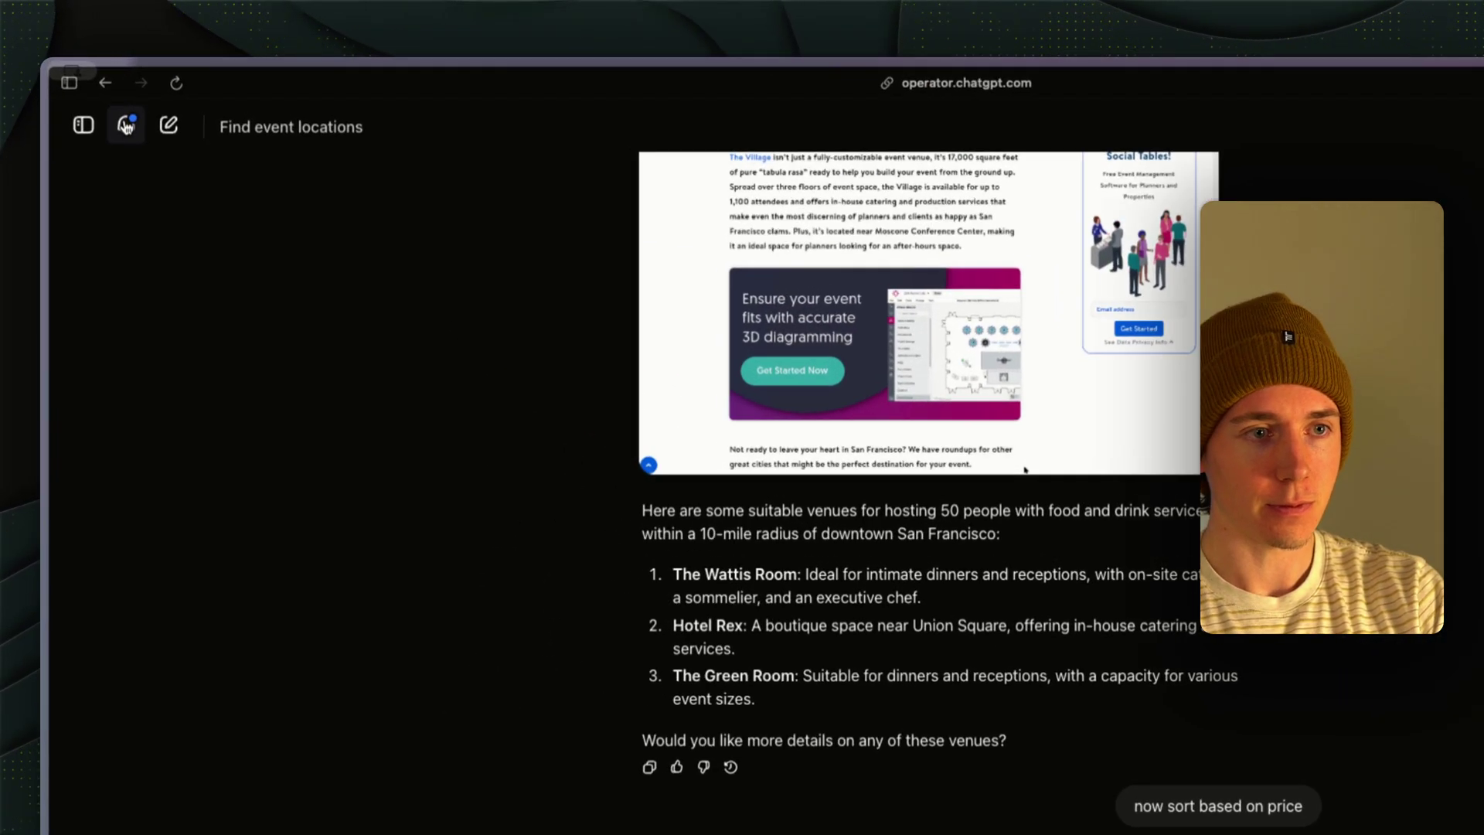
Step: Open the Customer research analysis task and review its tech leaders, industries and use cases
click(126, 126)
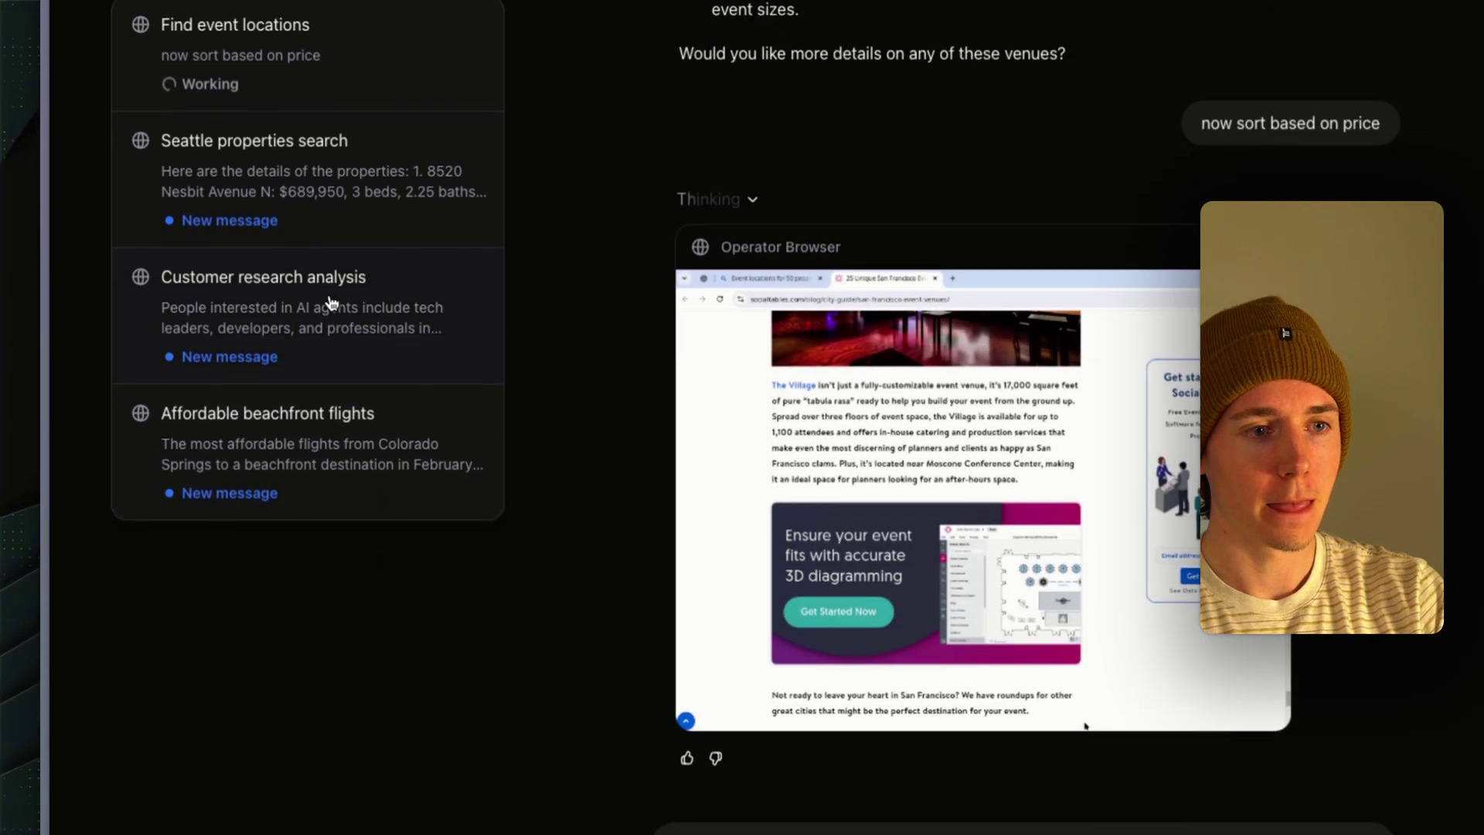
click(270, 315)
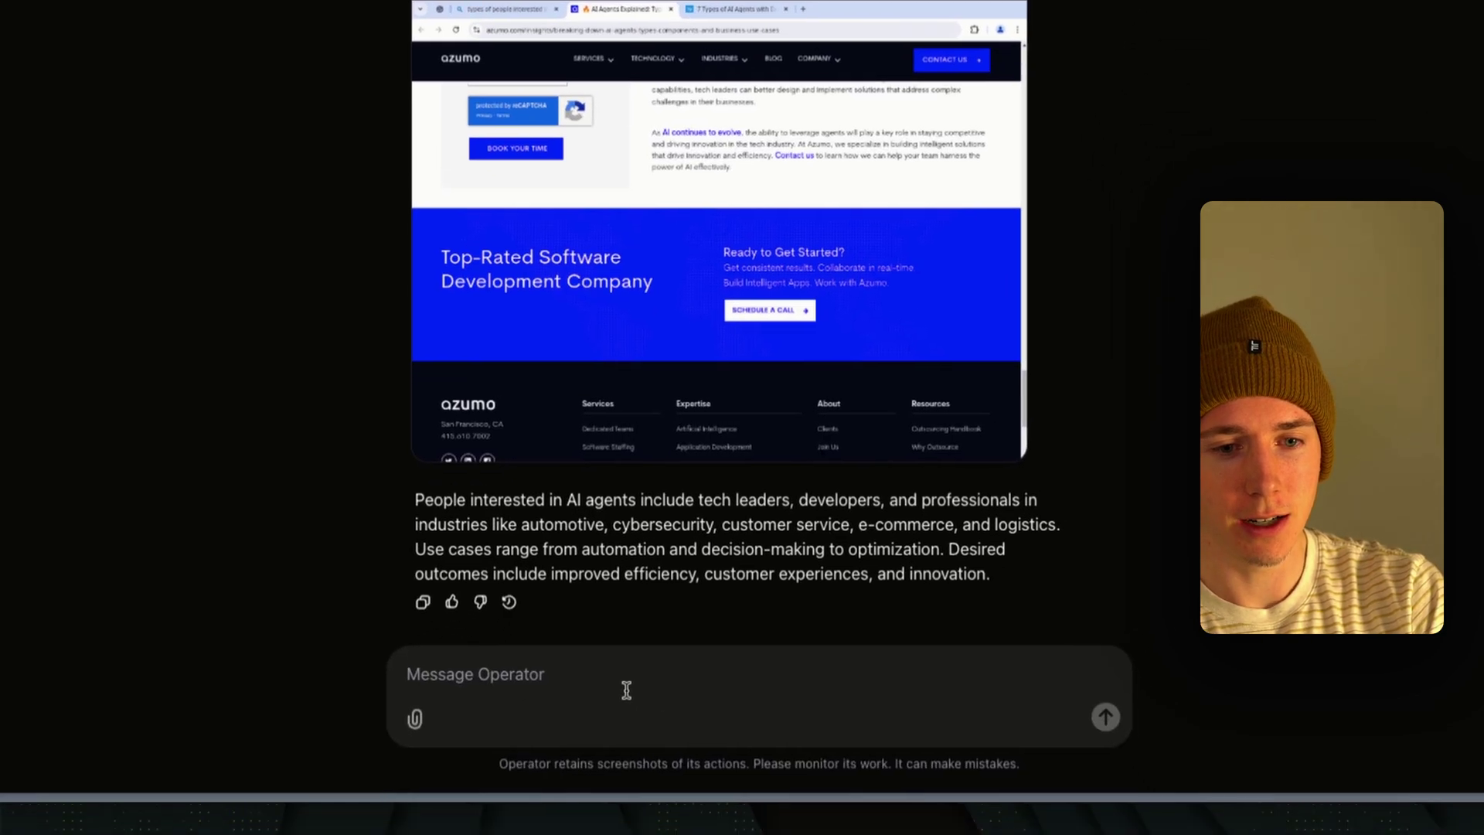
drag(657, 473, 766, 486)
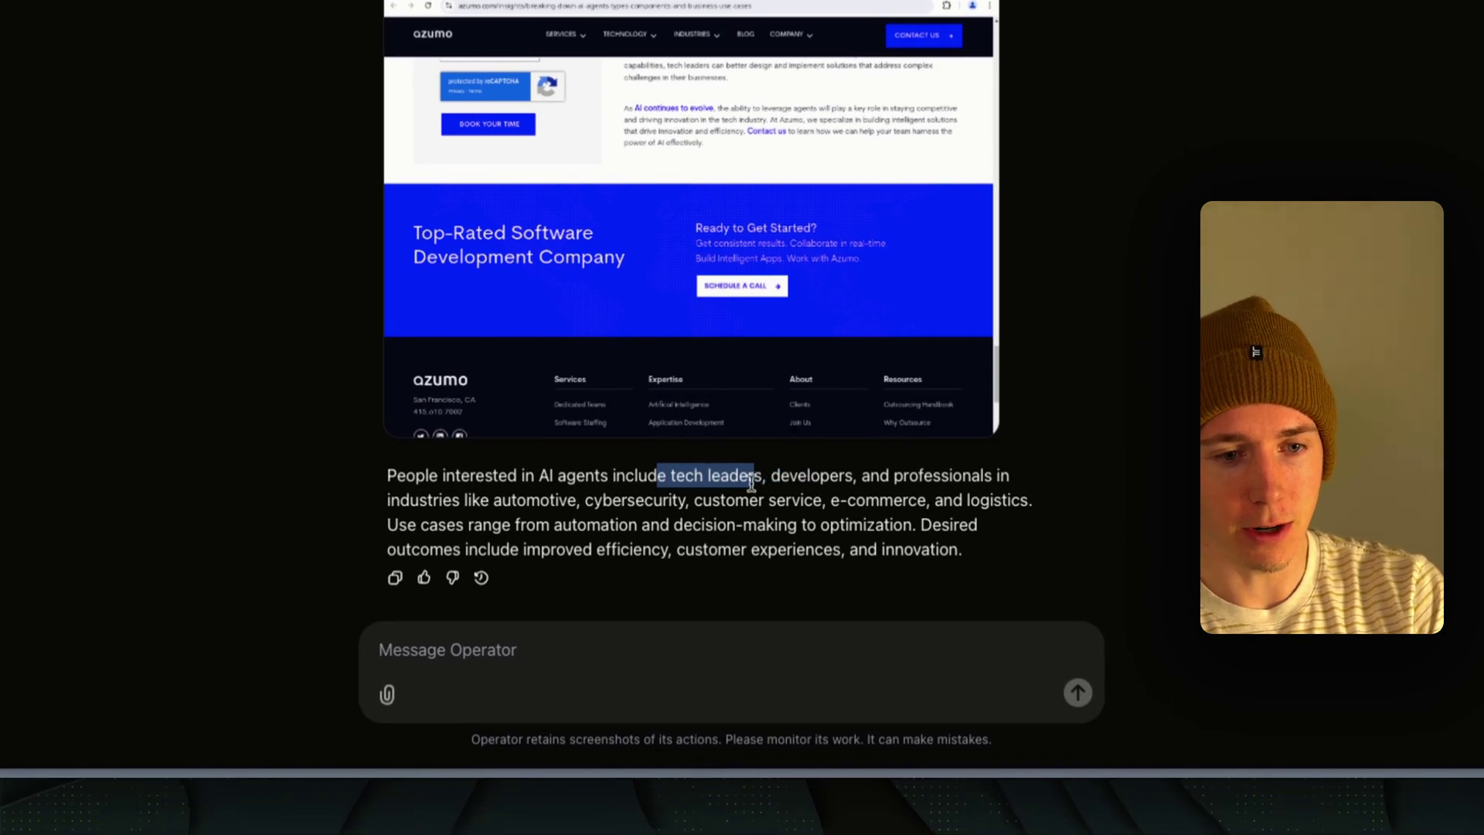
click(641, 507)
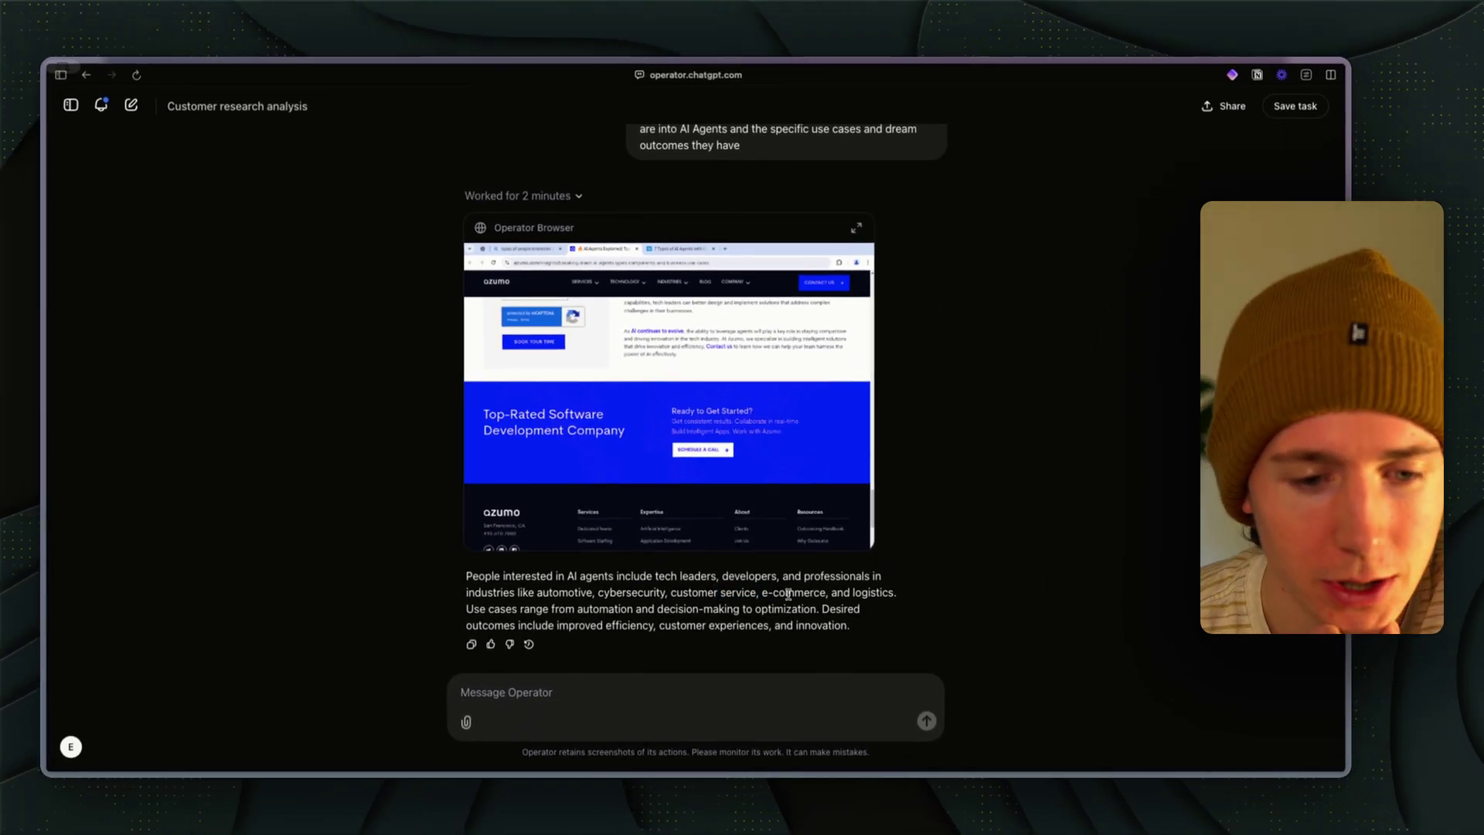
drag(518, 608, 604, 592)
click(603, 605)
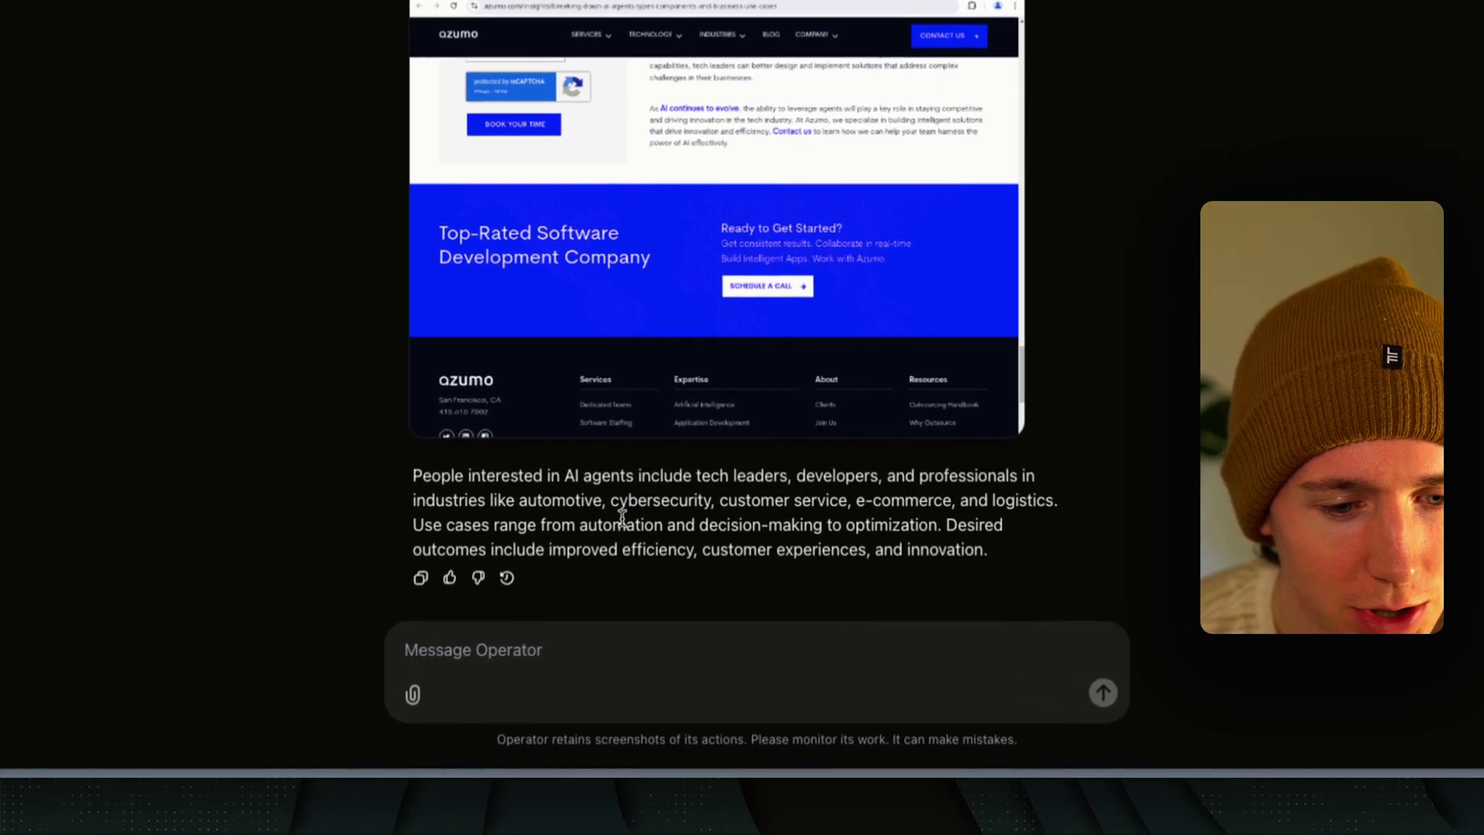
drag(572, 528, 599, 529)
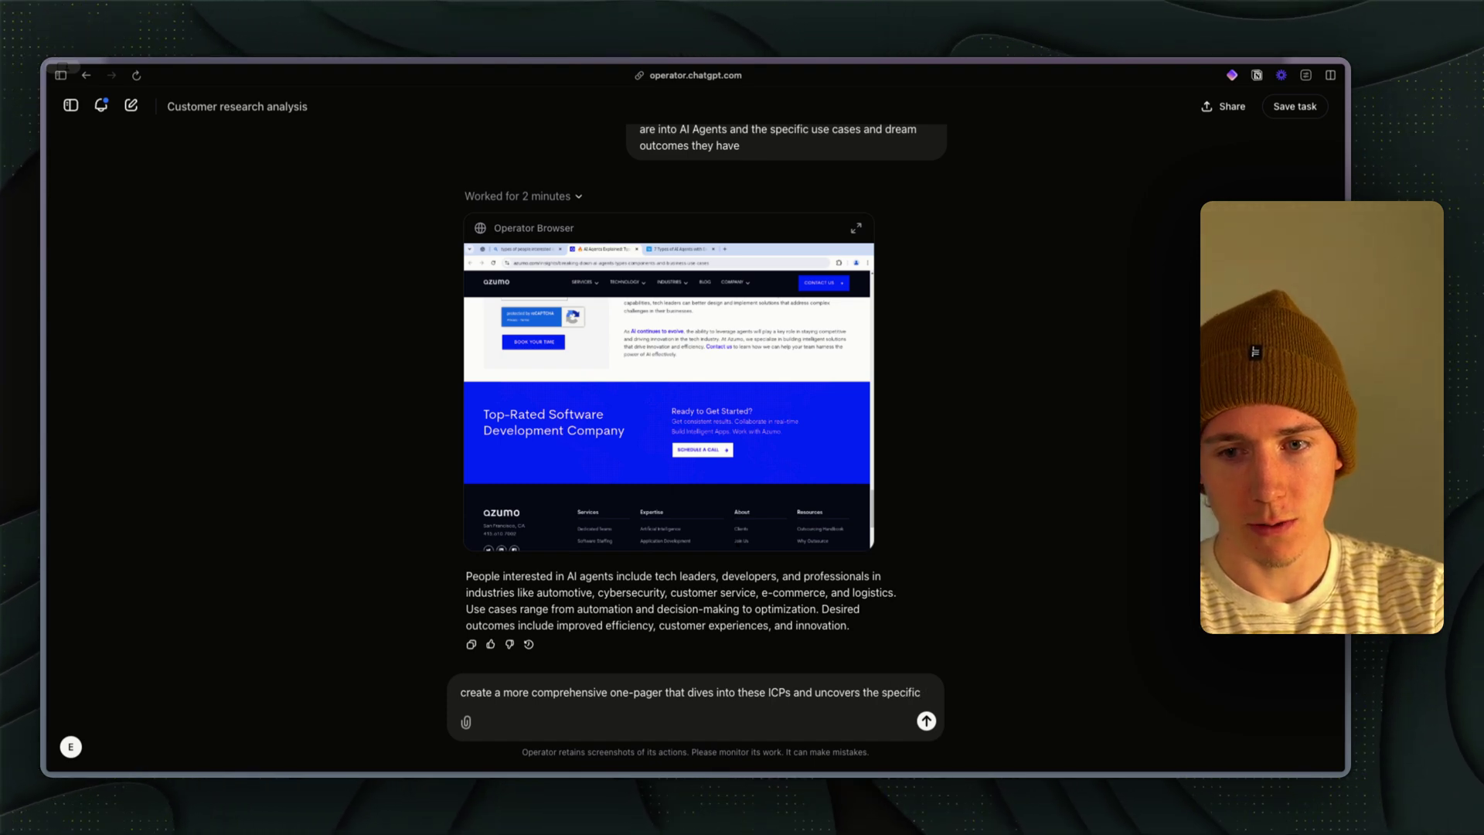
Step: Request a comprehensive one-pager on these ICPs and the problems these personas want solved
text(problems and so)
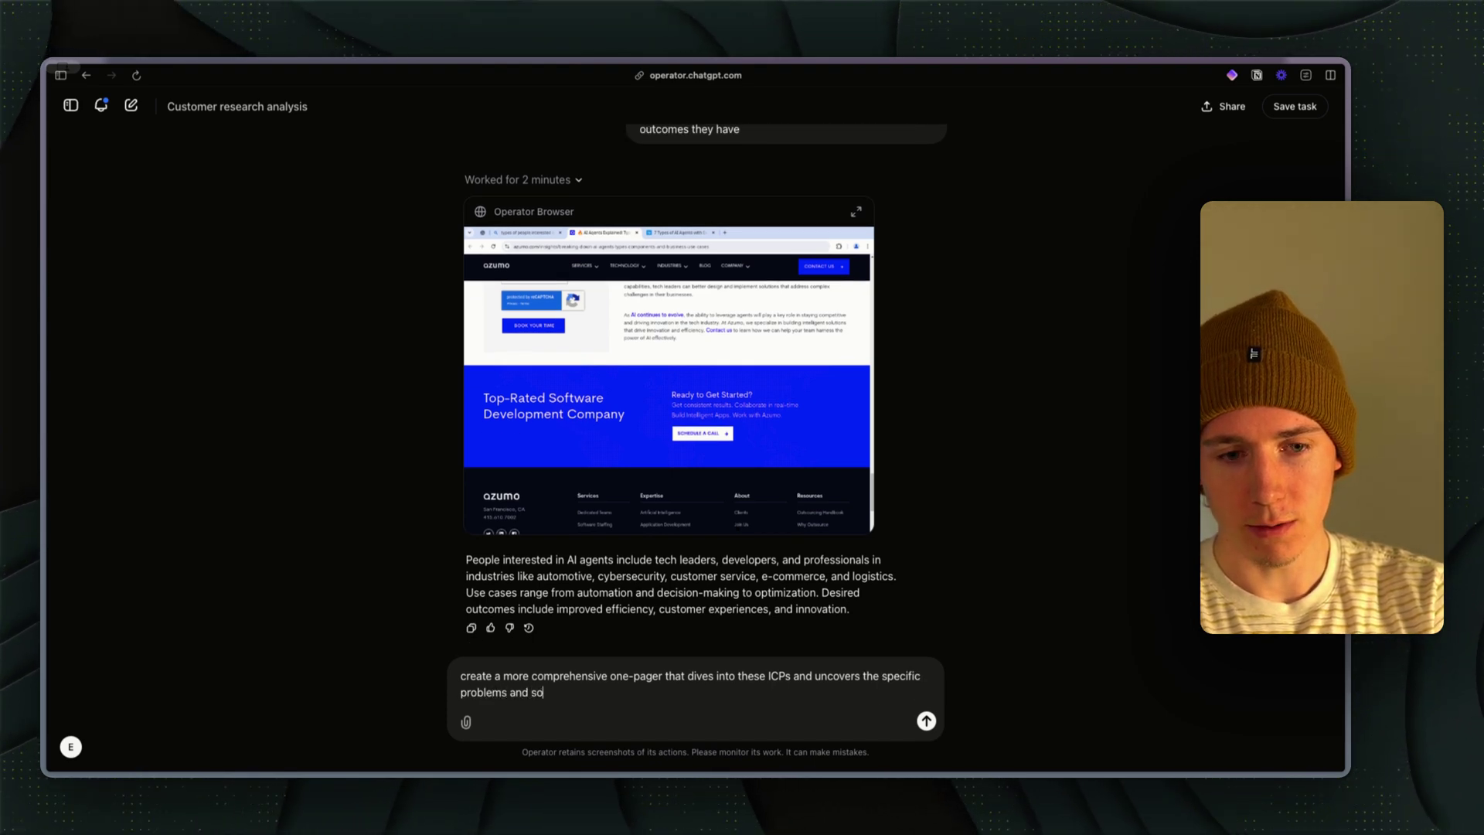
key(BackSpace)
key(BackSpace)
key(BackSpace)
key(BackSpace)
key(BackSpace)
key(BackSpace)
key(BackSpace)
key(BackSpace)
key(BackSpace)
key(BackSpace)
key(BackSpace)
key(BackSpace)
key(BackSpace)
key(BackSpace)
key(BackSpace)
text(pr)
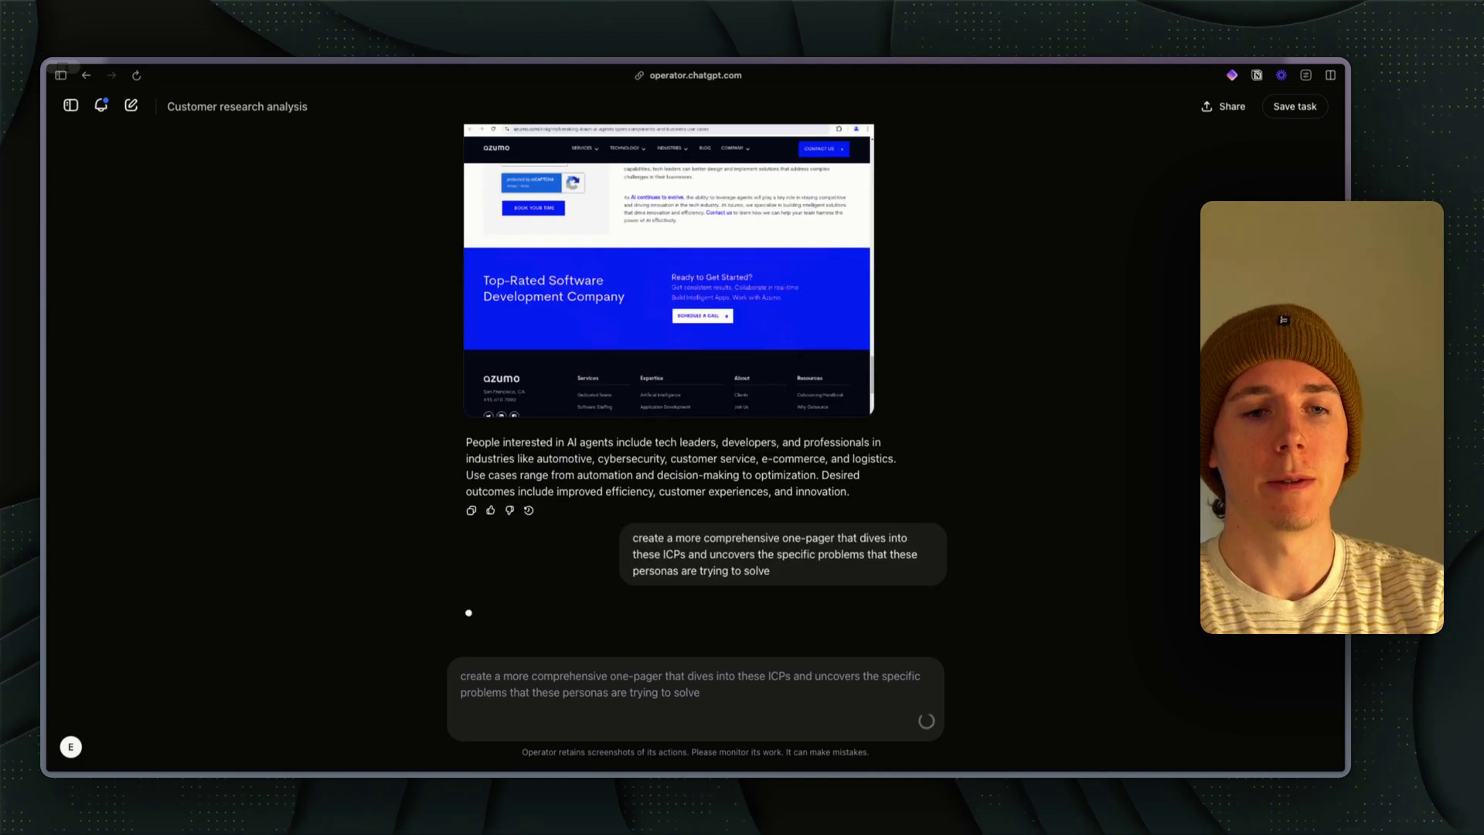
Step: Switch to the Find event locations task and enlarge its browser view
click(92, 112)
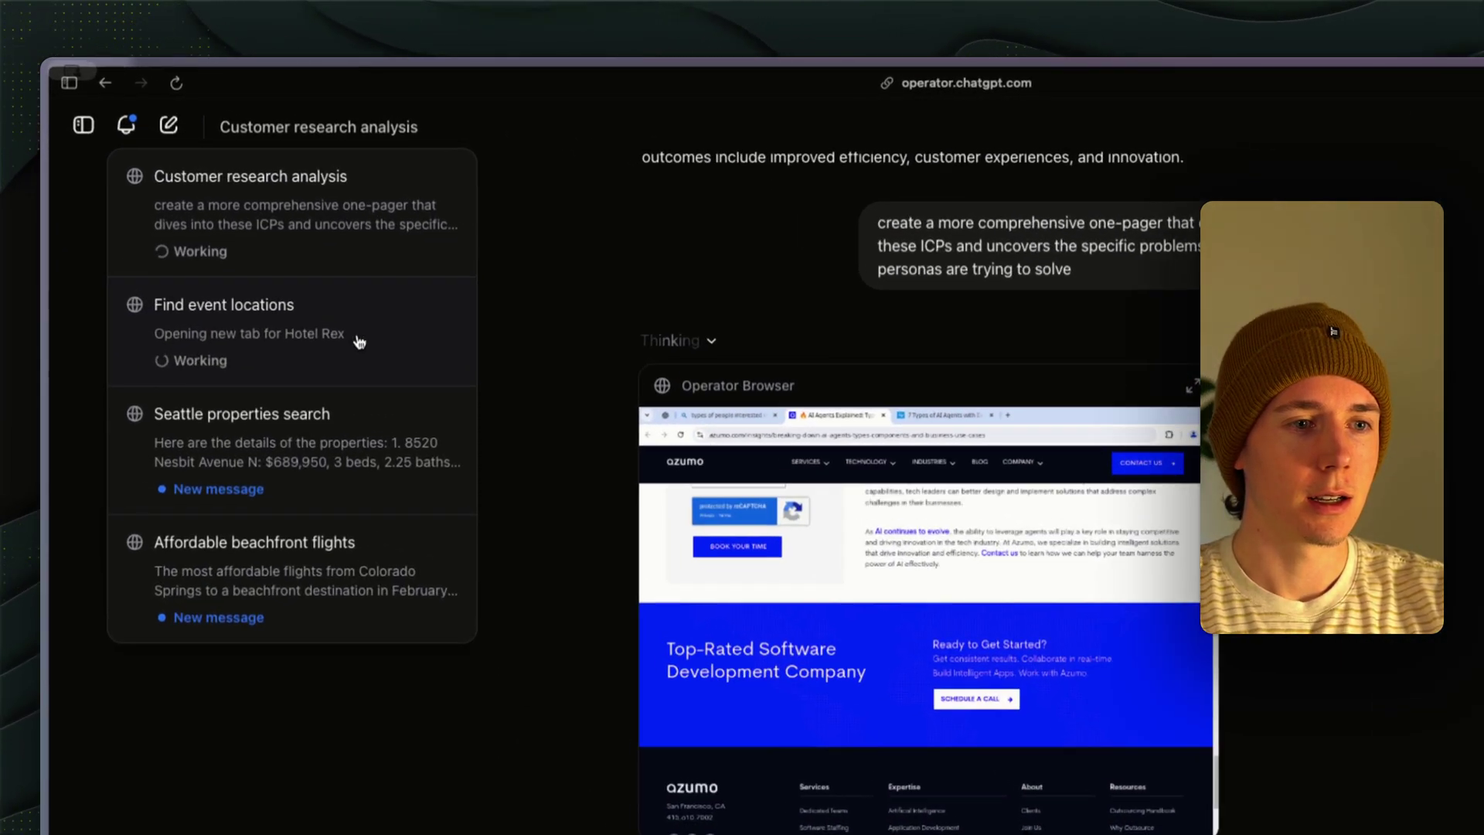
click(344, 305)
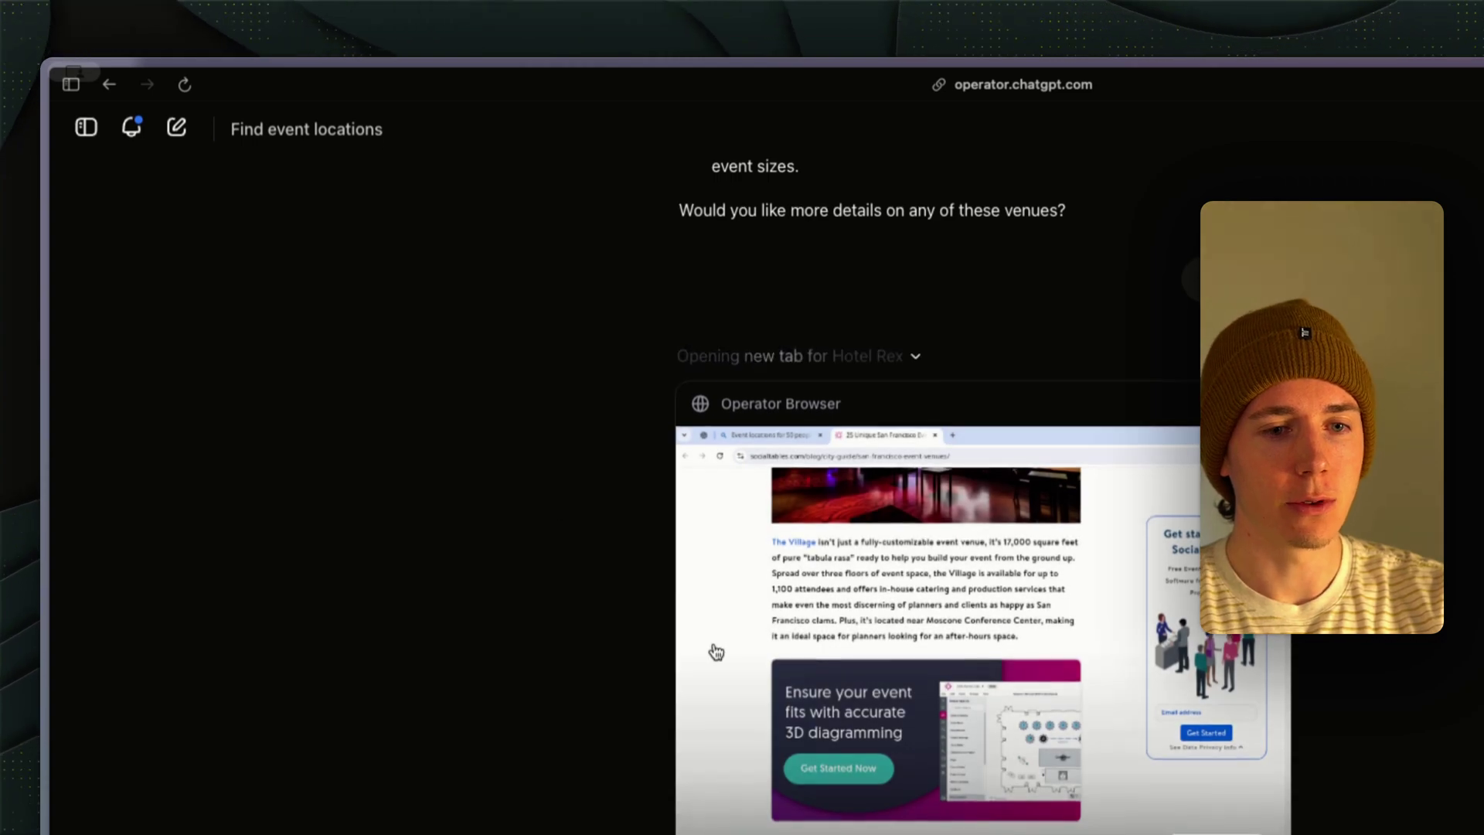
click(859, 290)
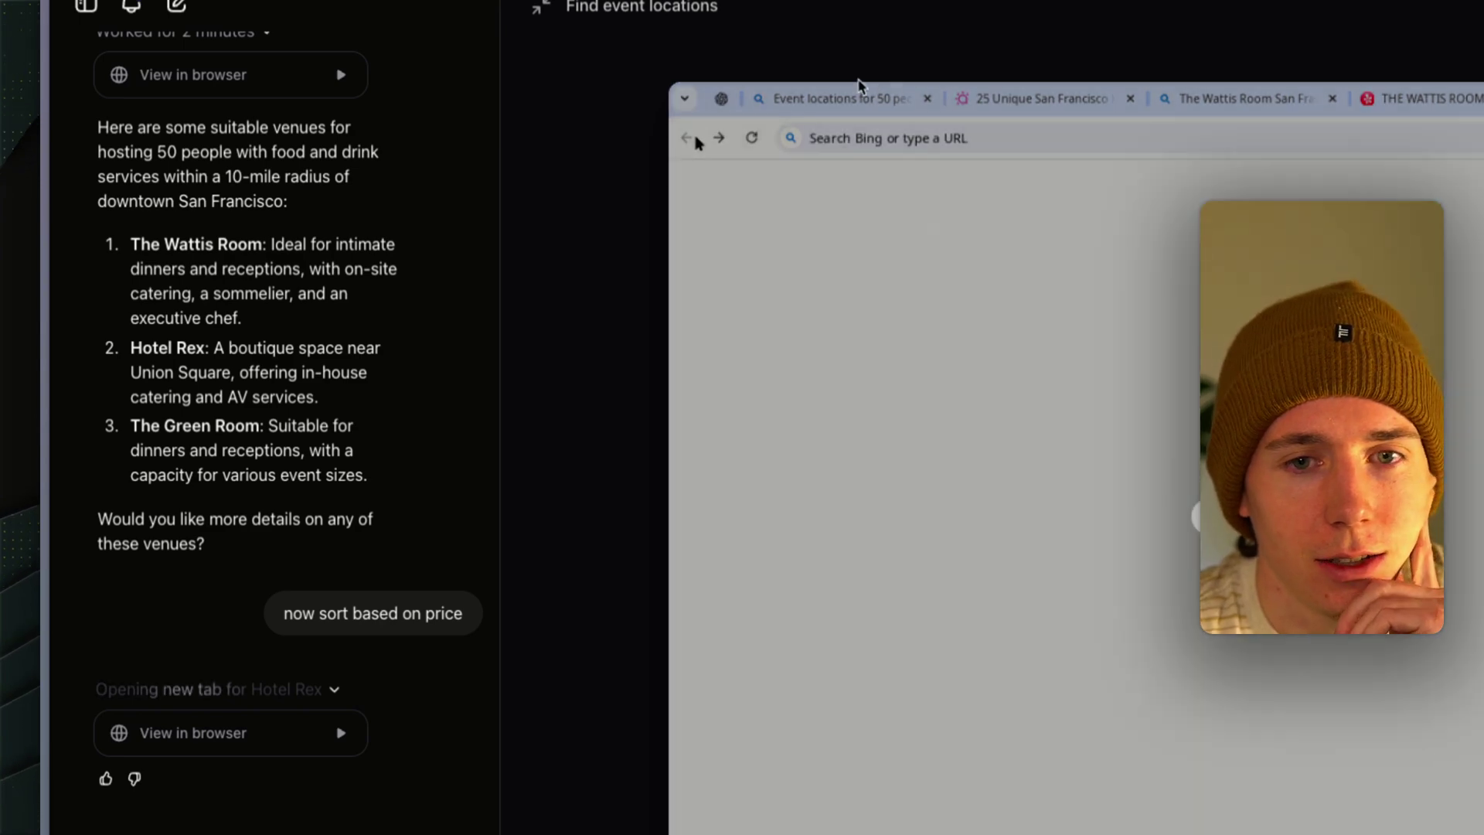
Step: Open the Affordable beachfront flights task to see its cheapest-flight answer from Colorado Springs
mouse_move(948, 225)
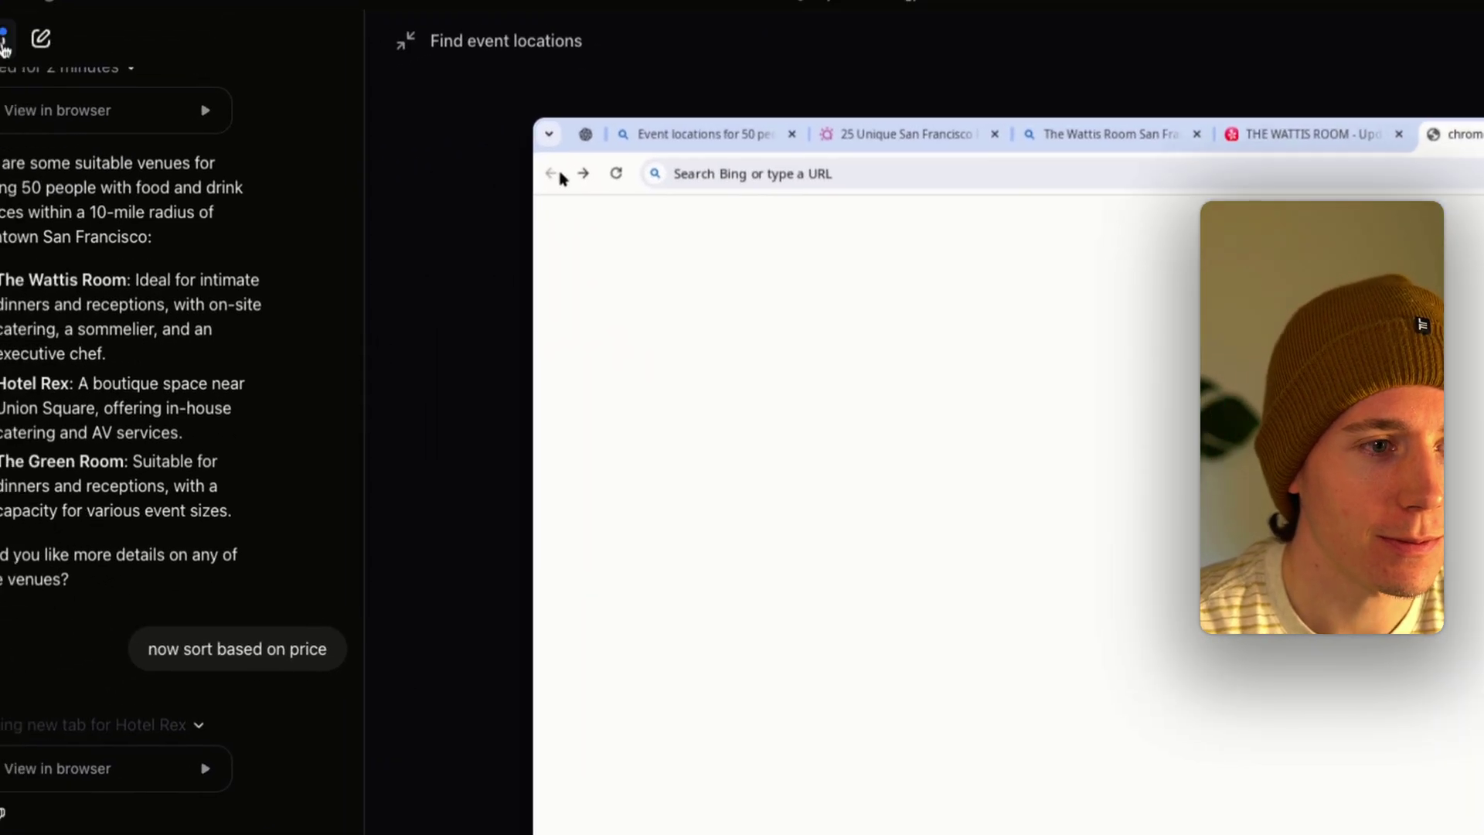
click(128, 126)
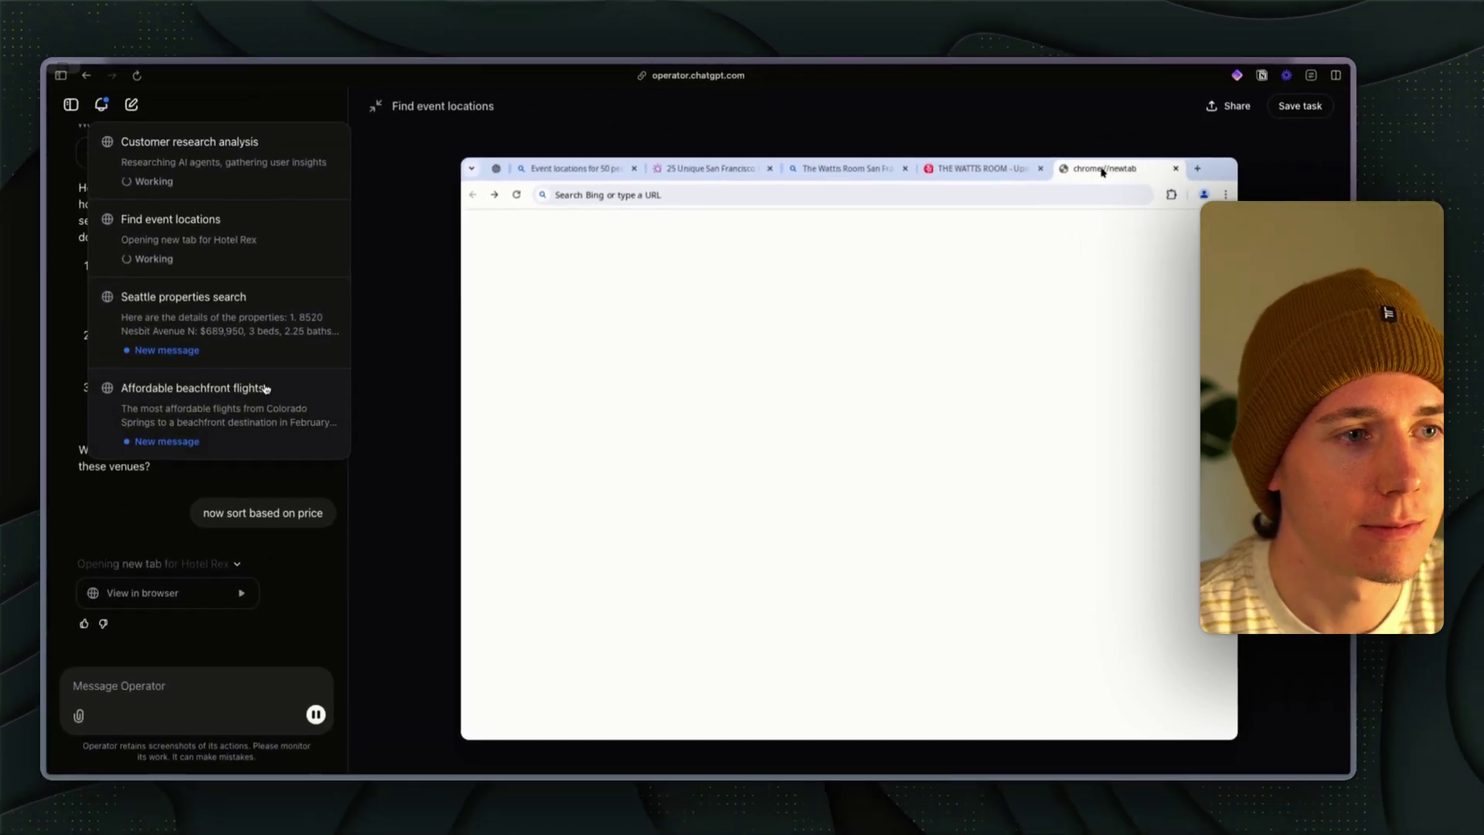
click(205, 414)
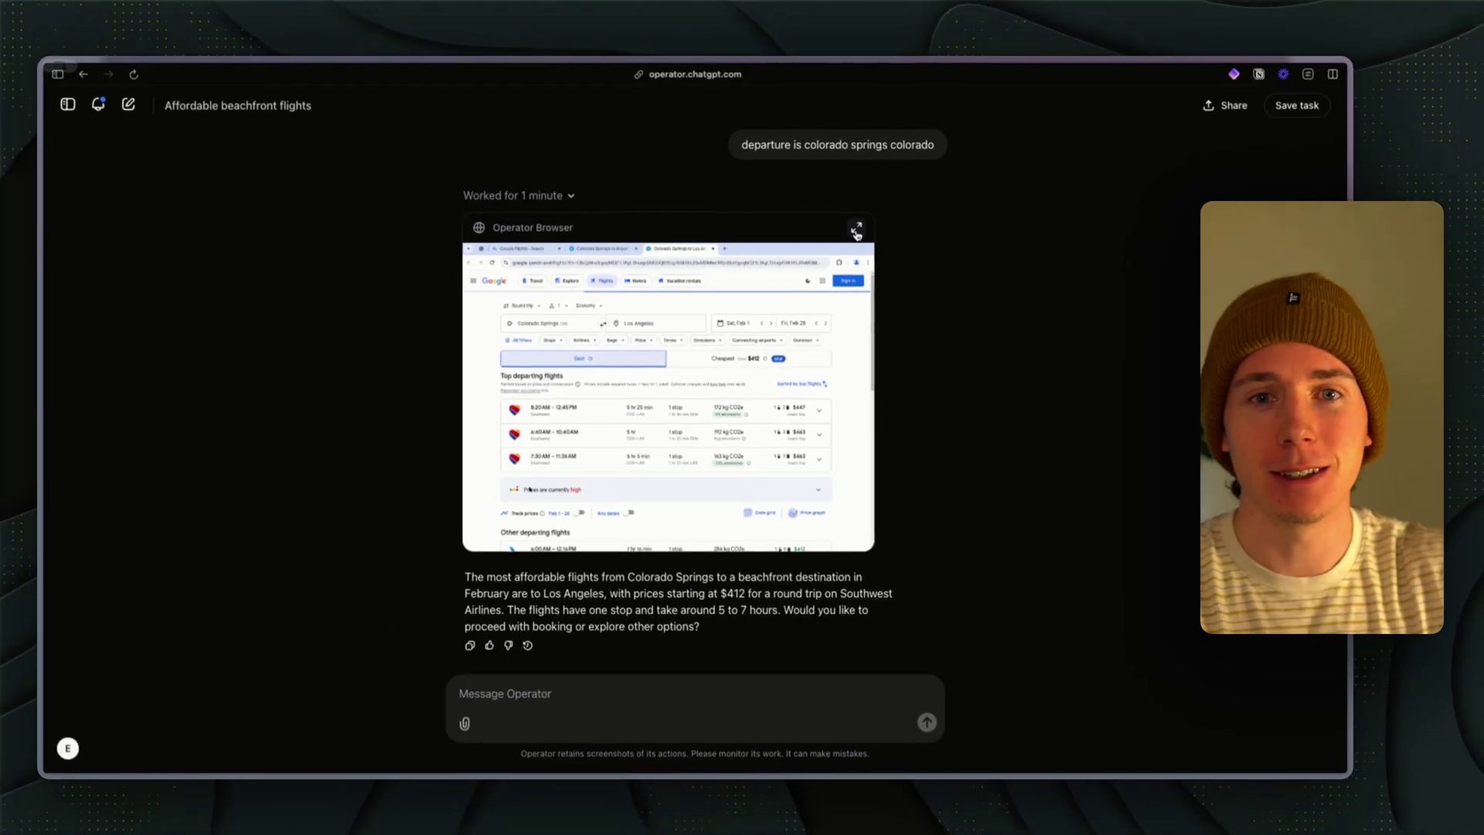
Step: Enlarge the flight task's browser and highlight the round-trip price and affordable-flights summary
click(903, 190)
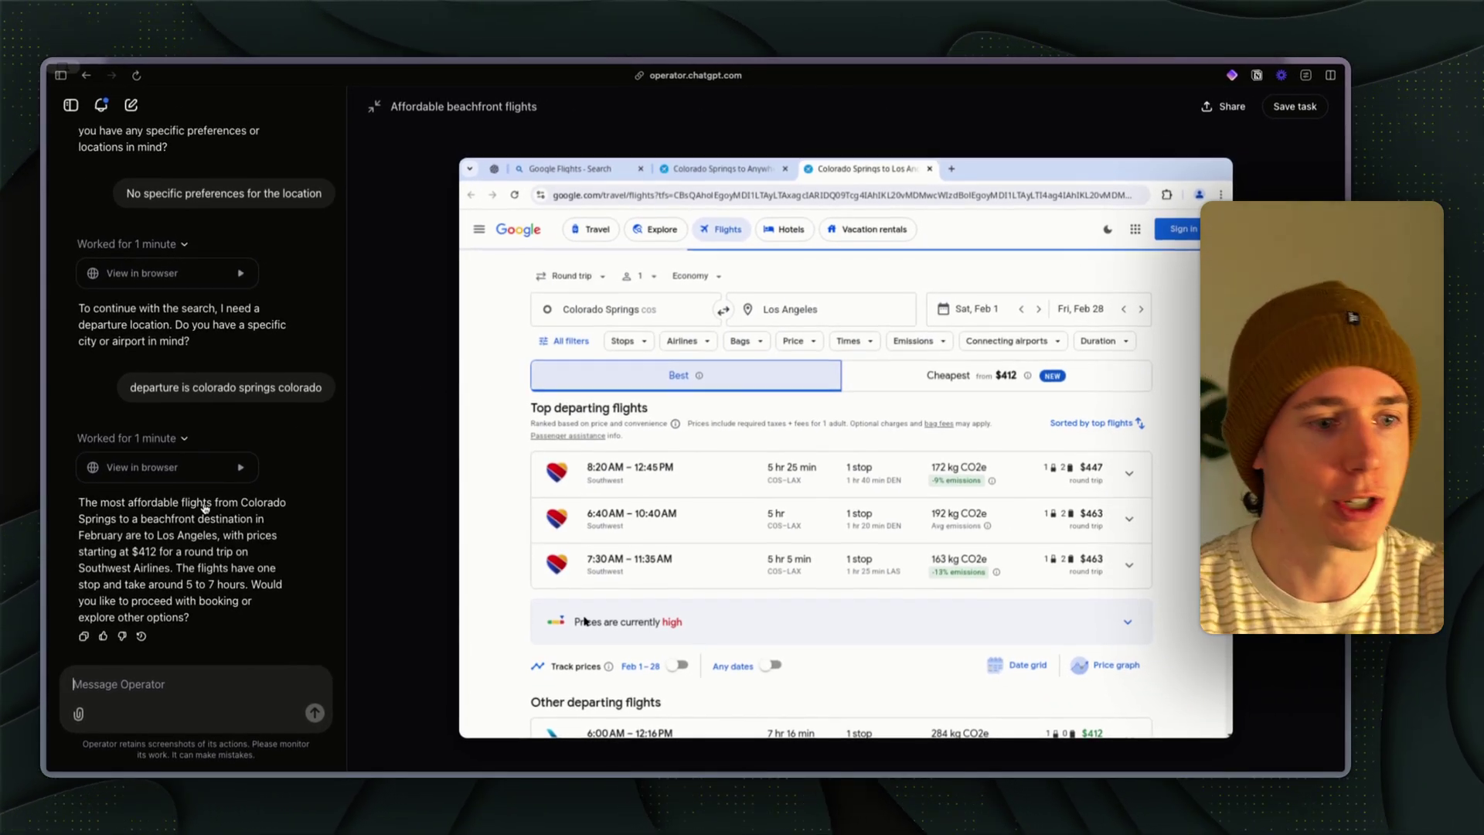
drag(113, 504, 327, 555)
click(169, 549)
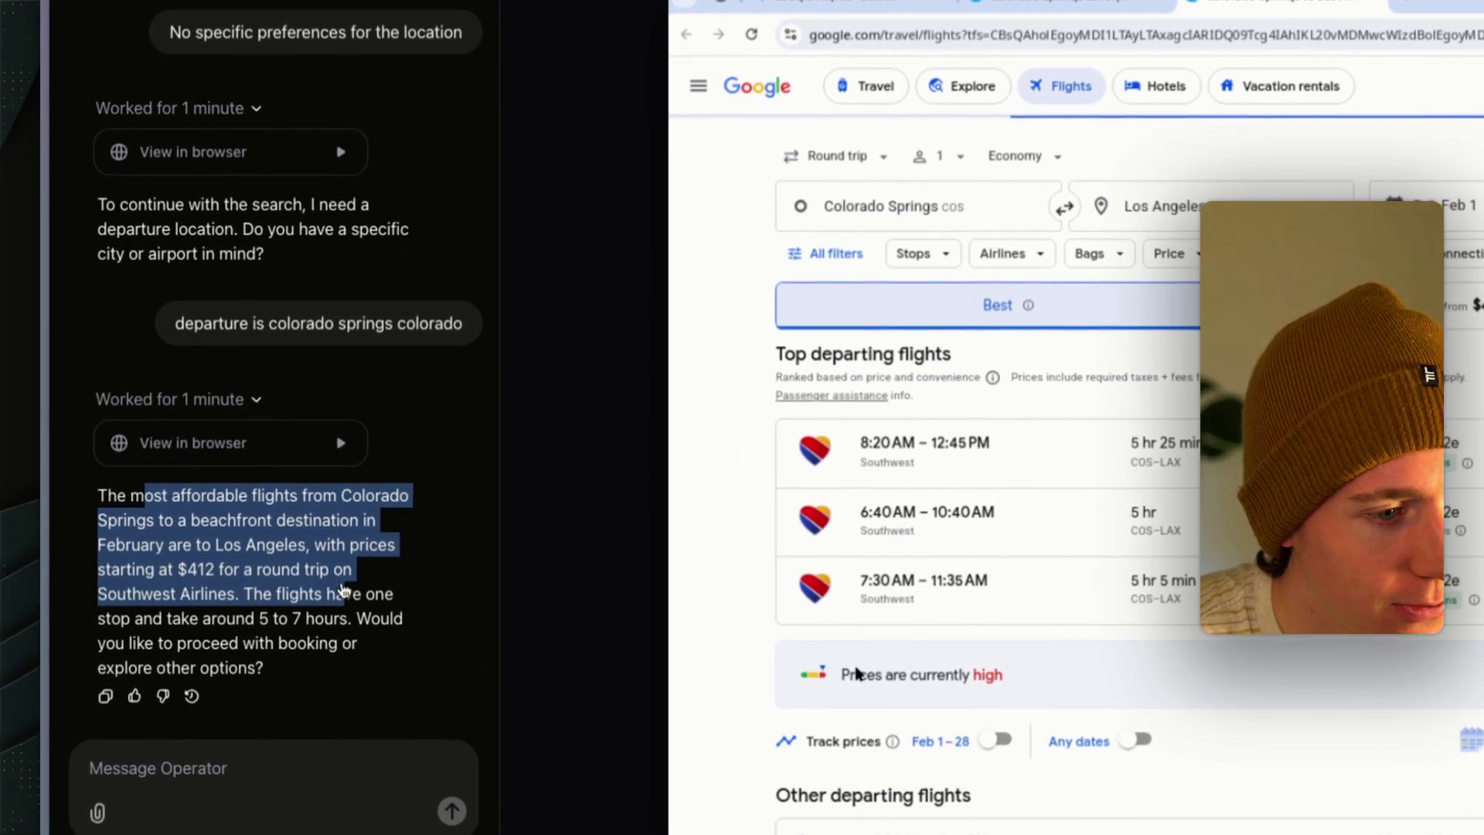
drag(199, 569, 316, 571)
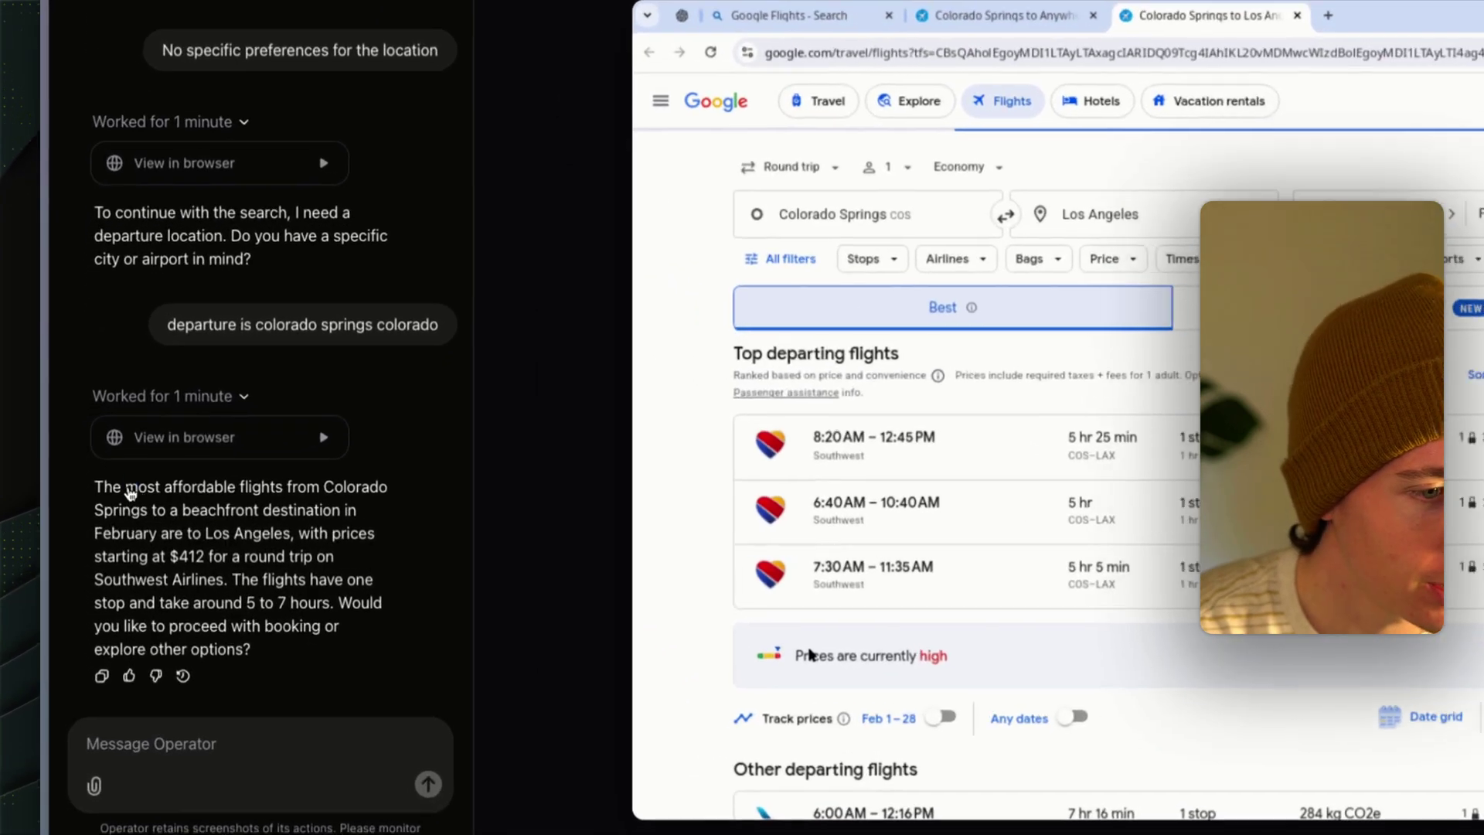
drag(102, 503, 185, 568)
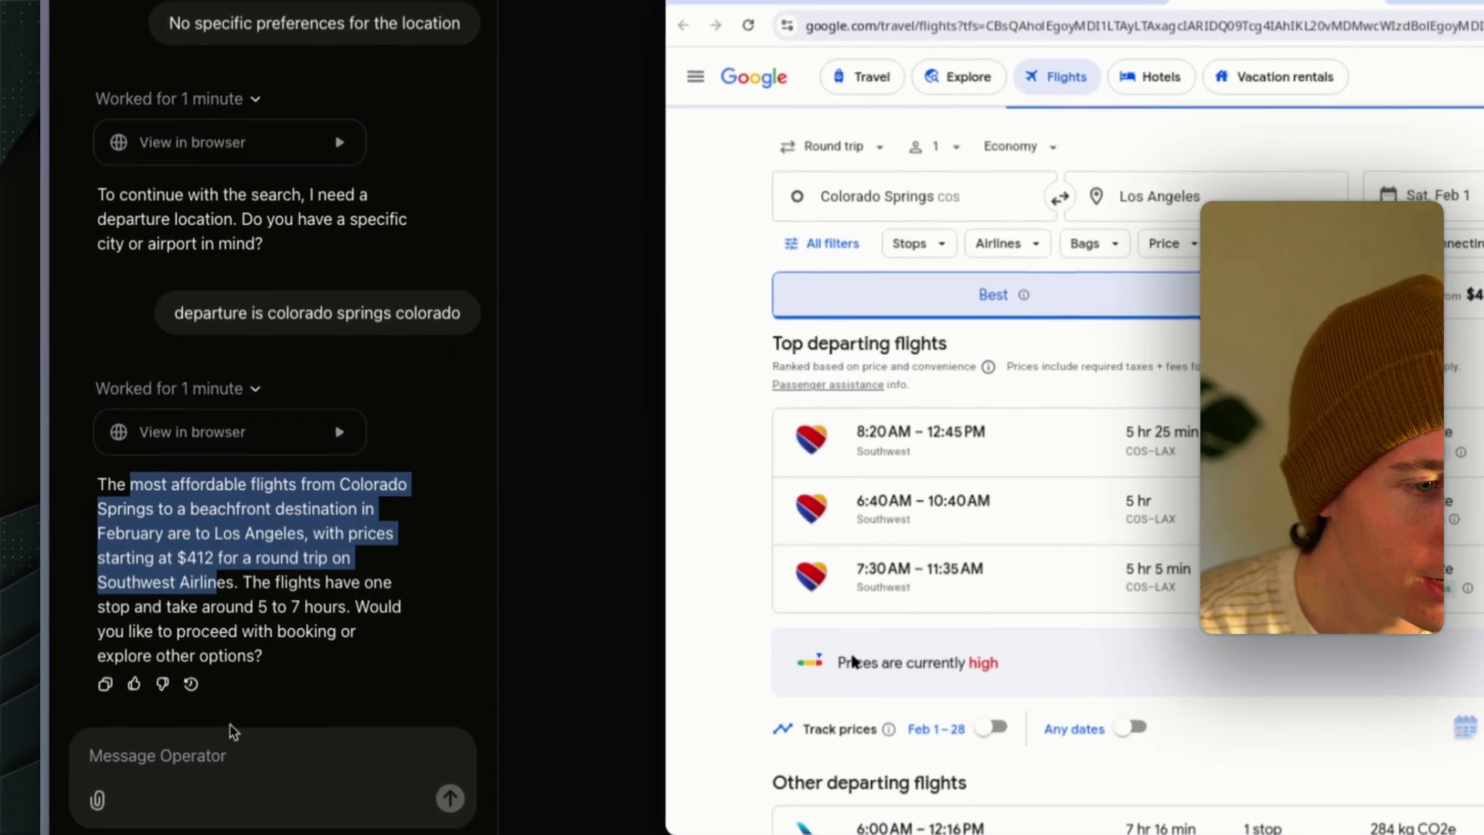
Step: Ask the flight task 'what about the east coast or the PNW?' and bring up the running-tasks list
click(138, 686)
text(what about the ea)
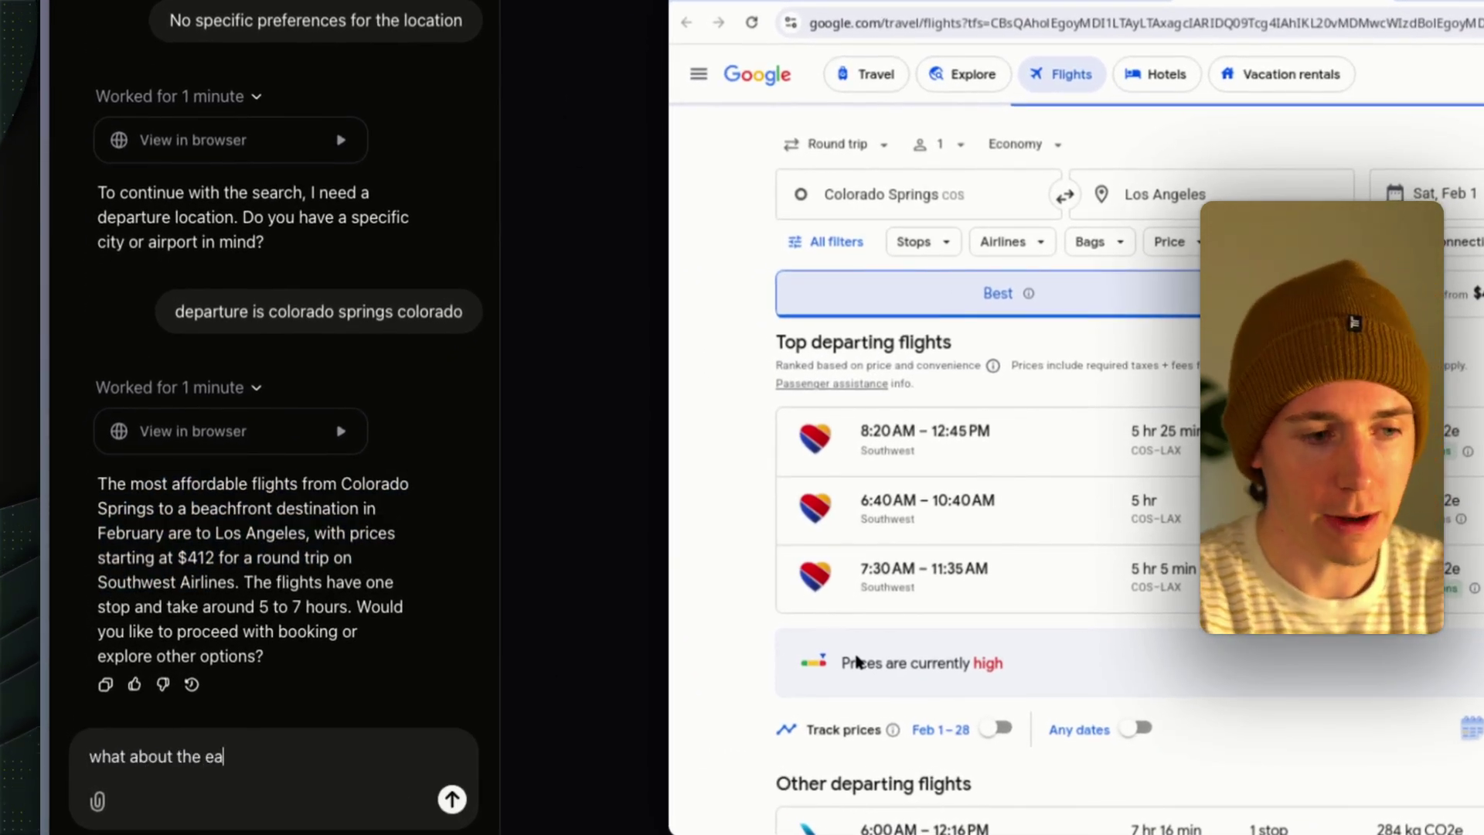
text(st coast or the P)
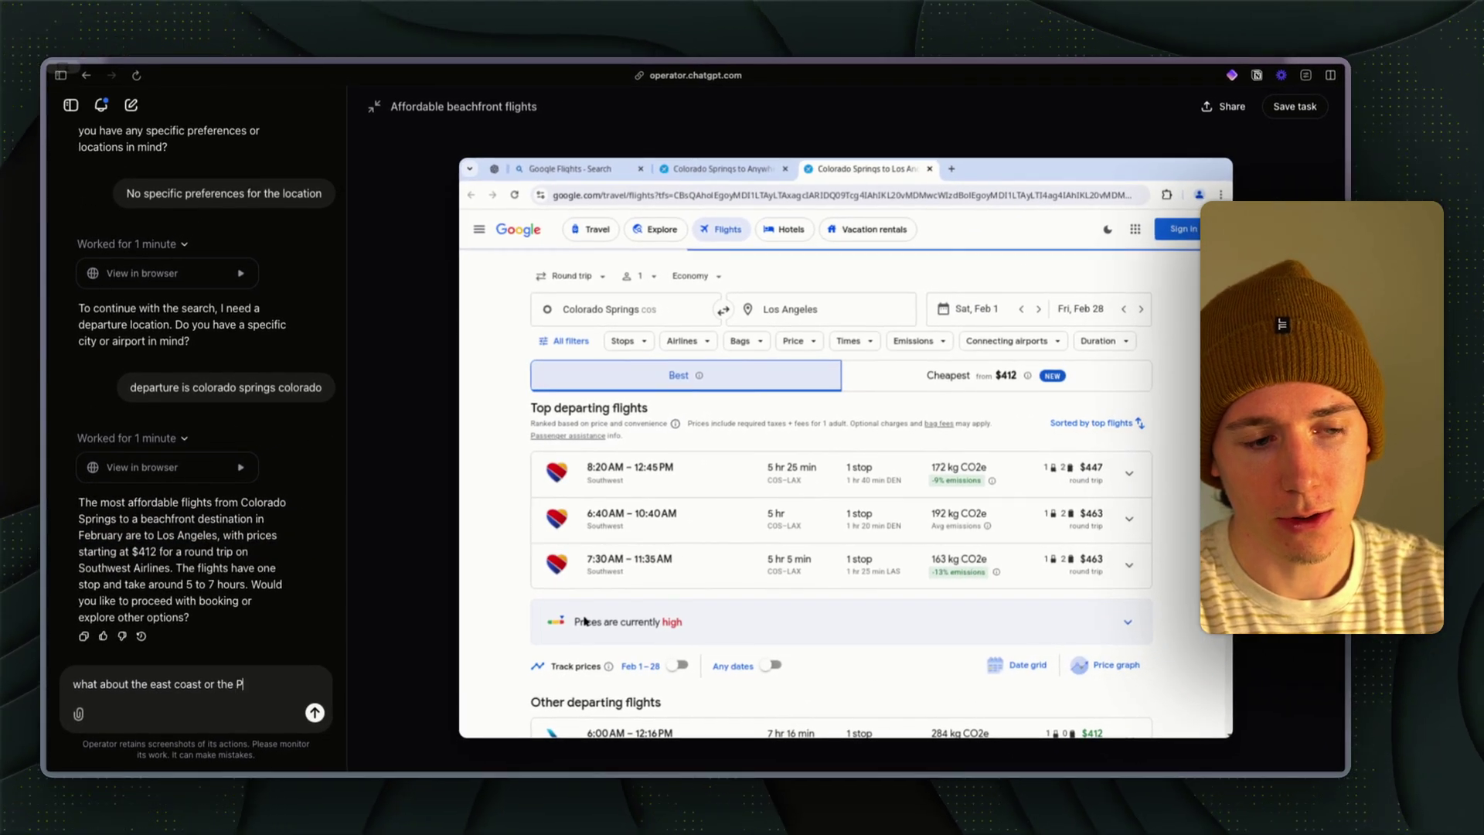
text(NW?)
key(Return)
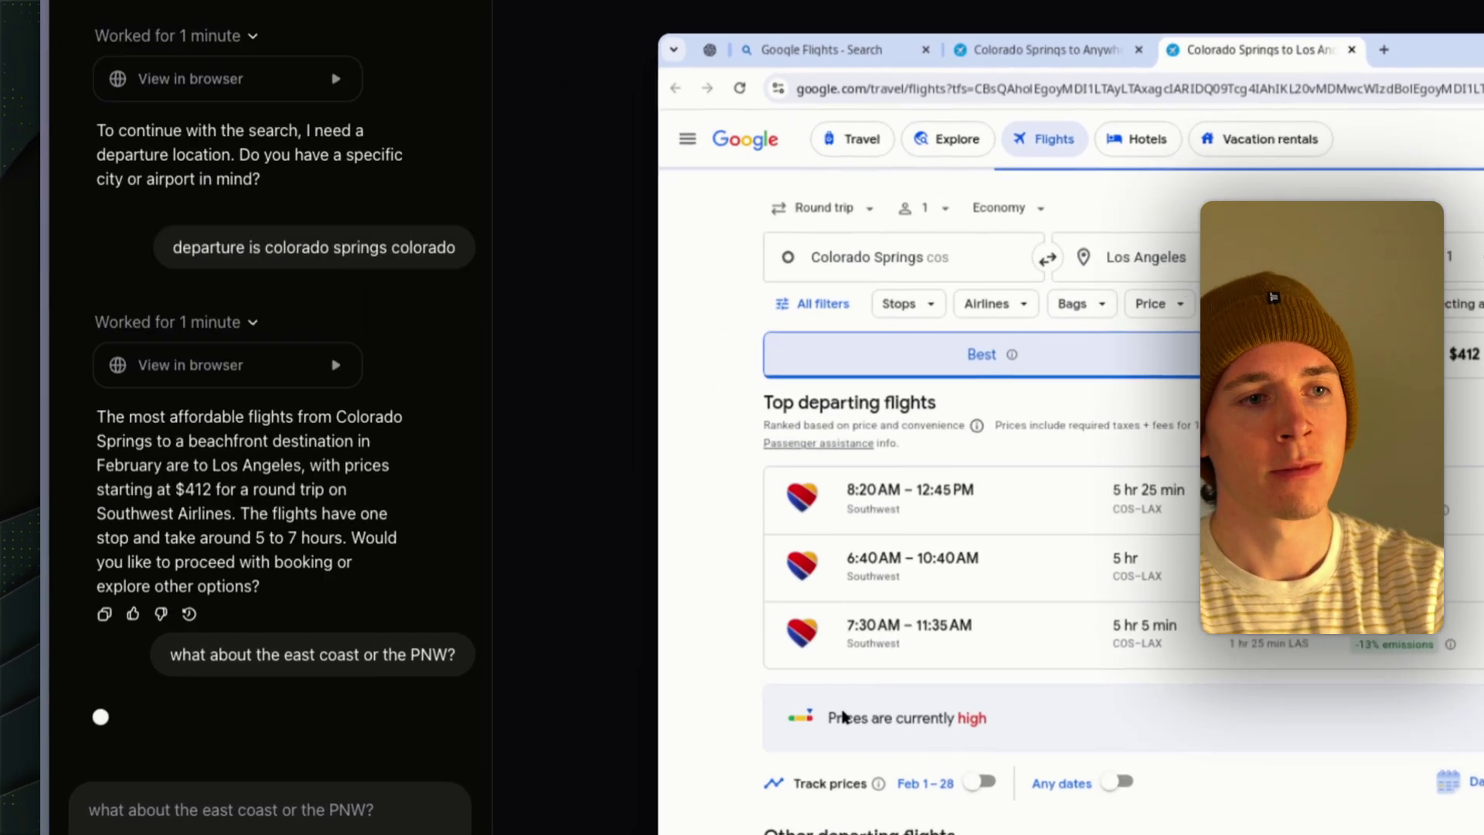
click(100, 105)
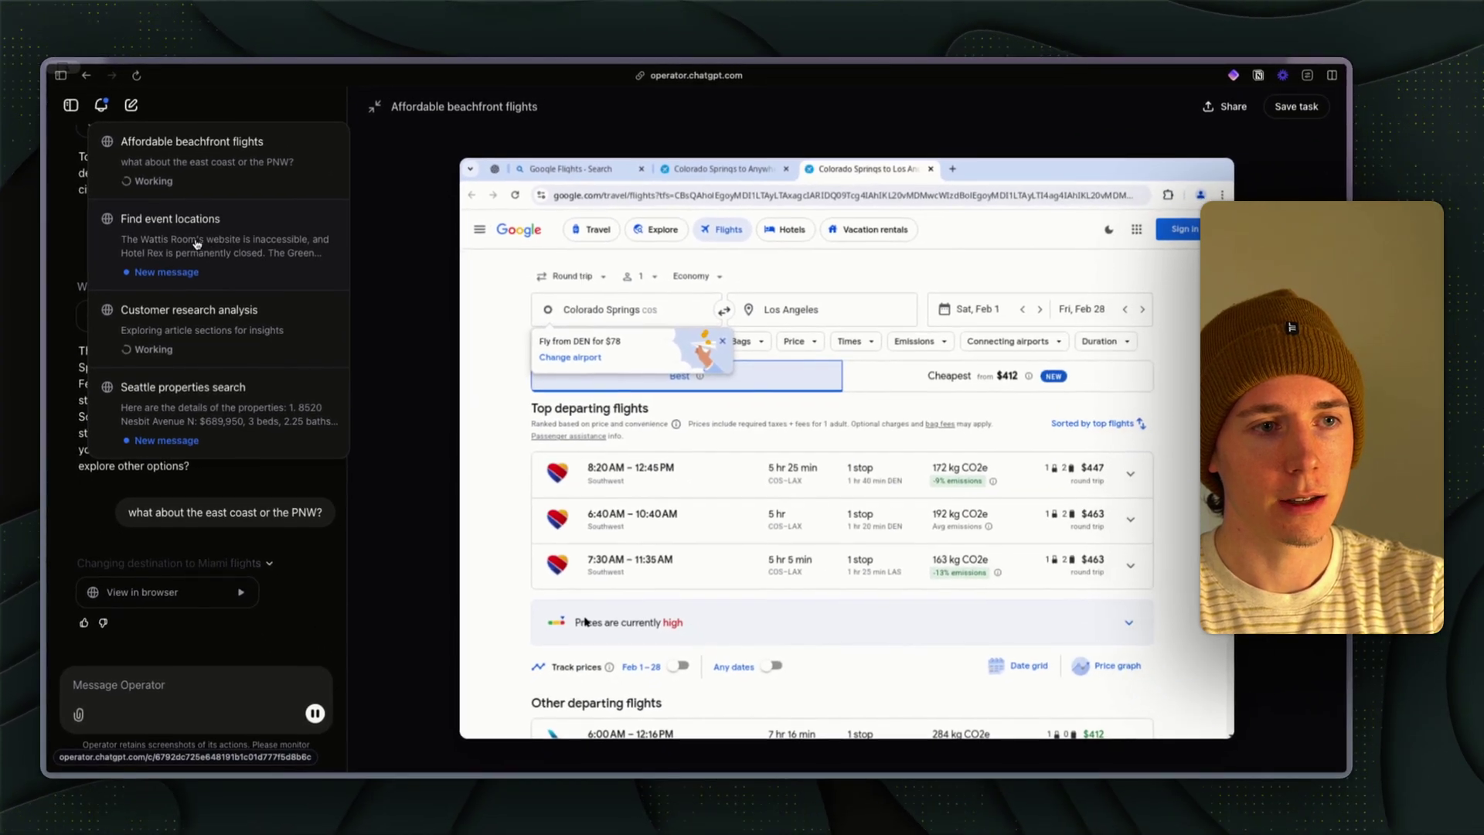
Step: Switch to Find event locations and view its browser full-size on The Green Room venue page
click(277, 334)
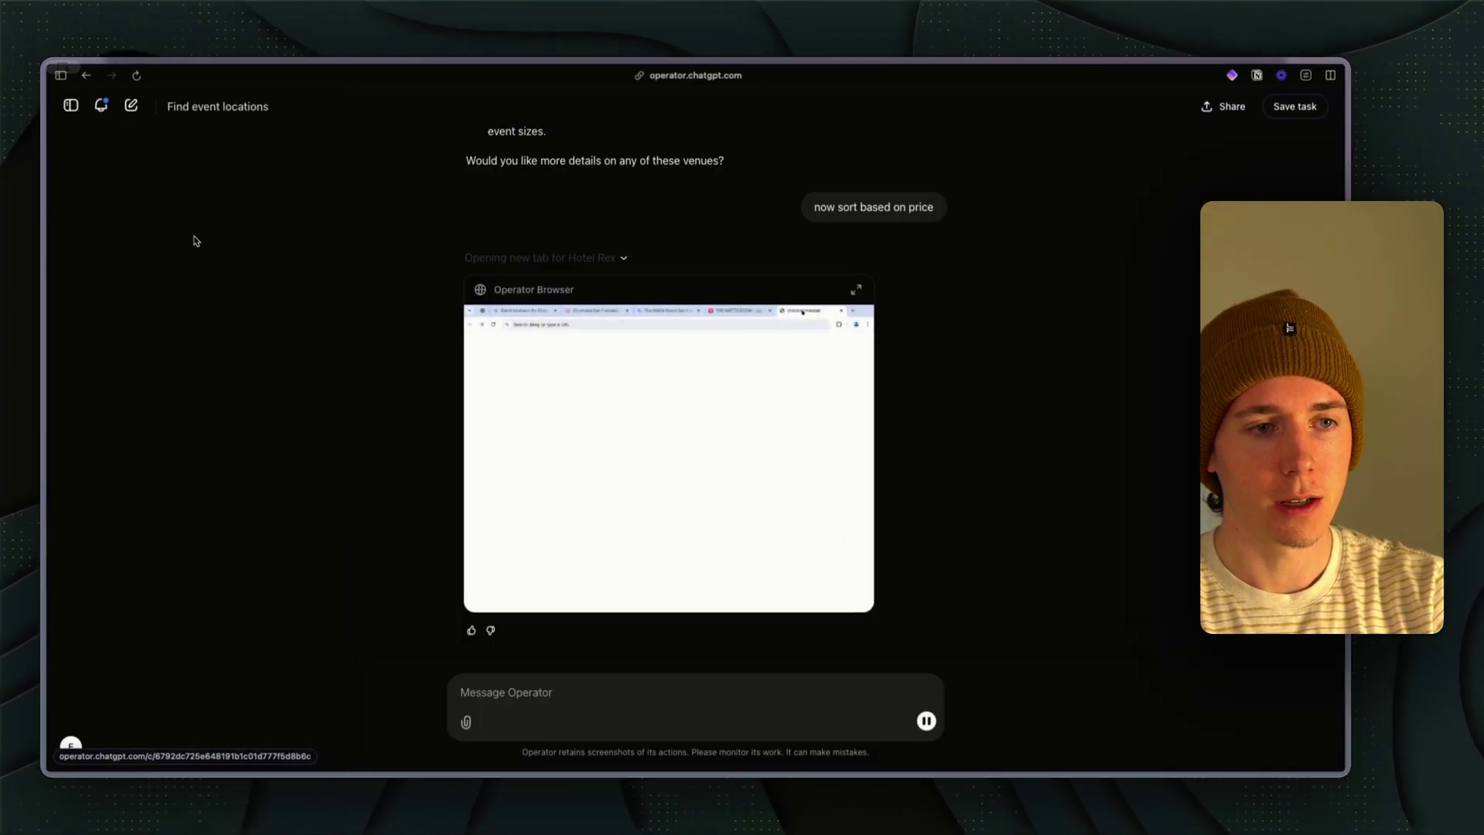
click(856, 289)
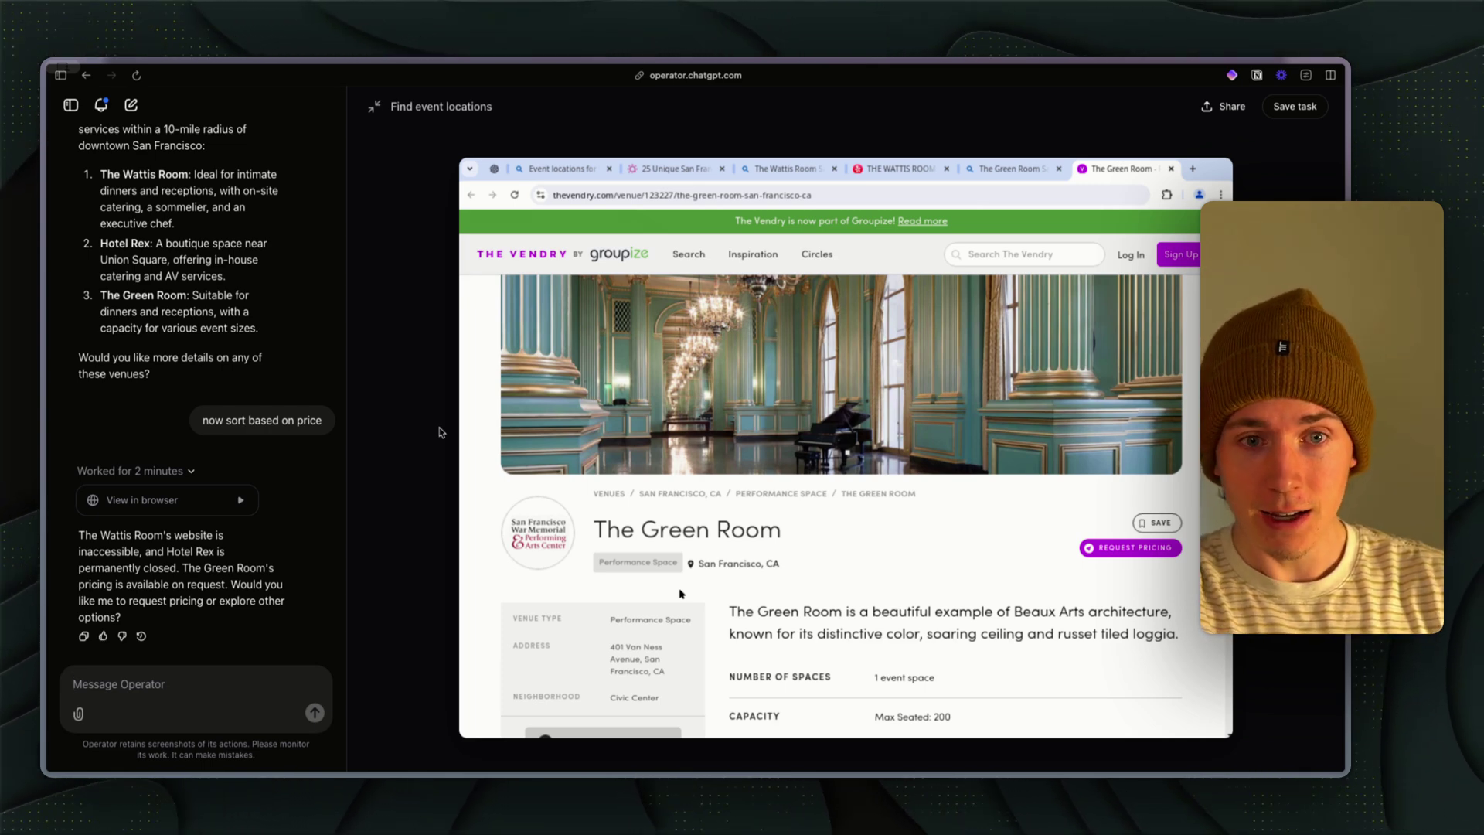
key(super+t)
text(n8n)
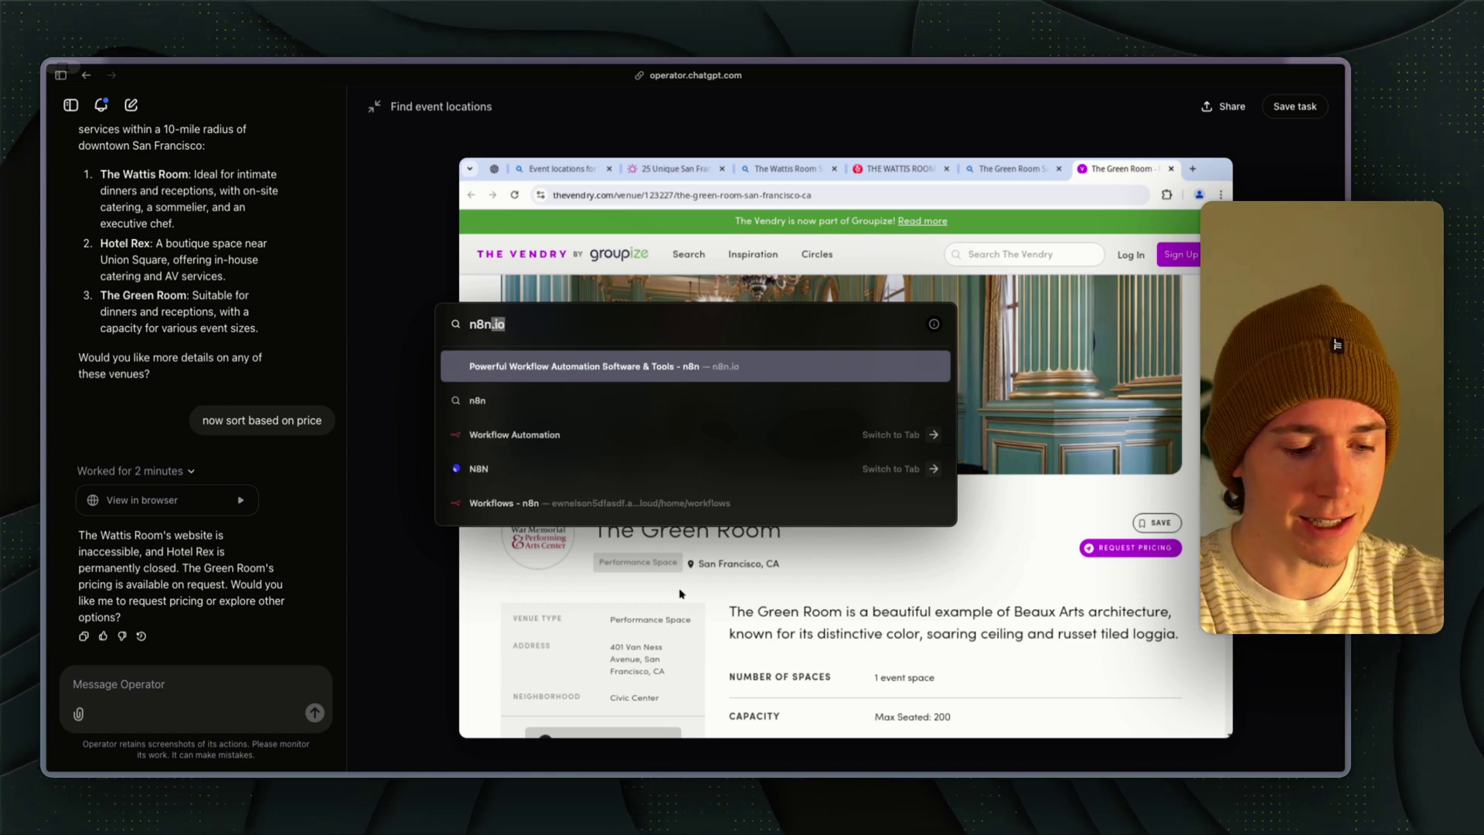
key(Down)
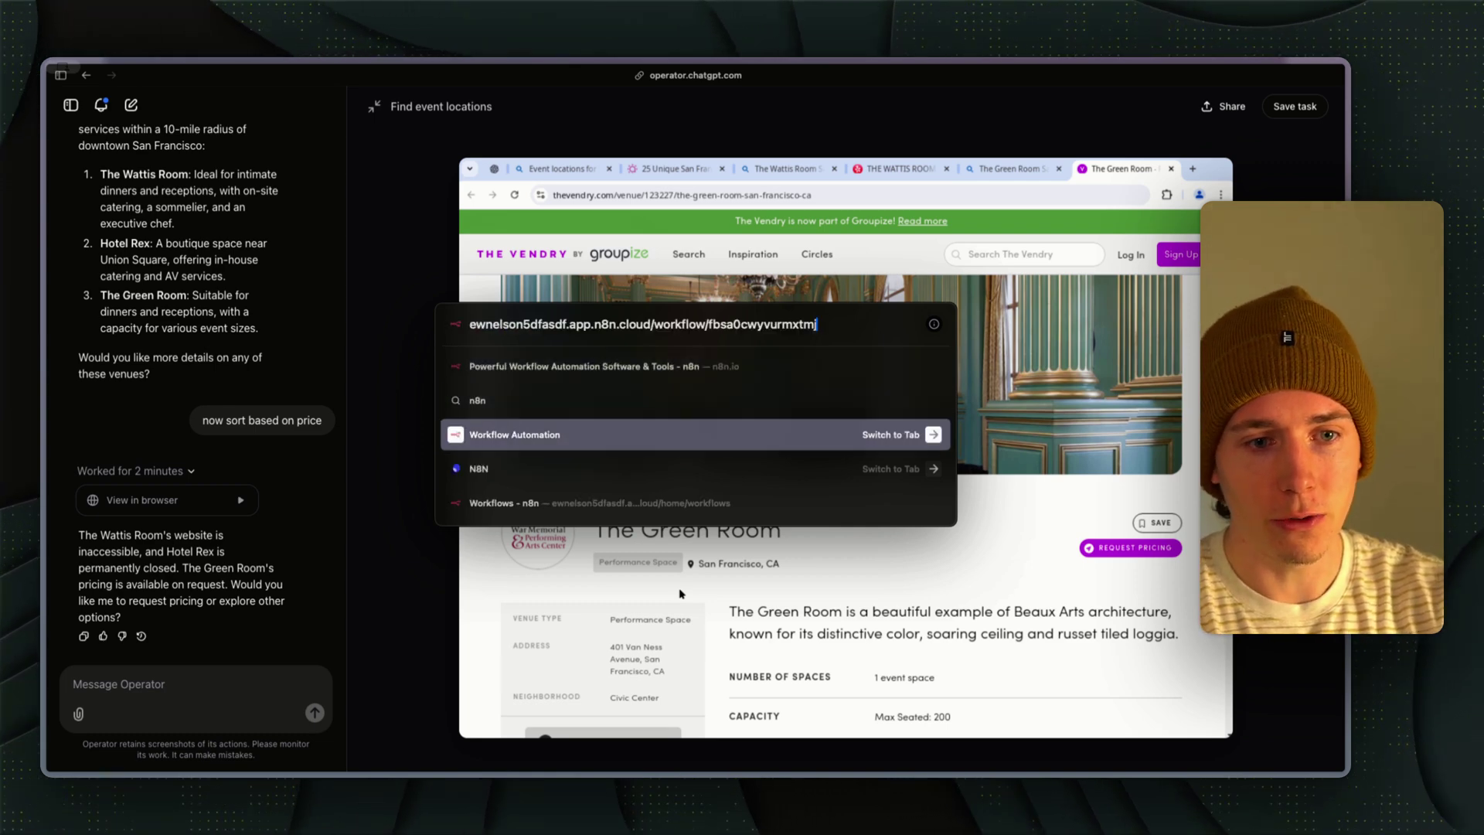
key(Return)
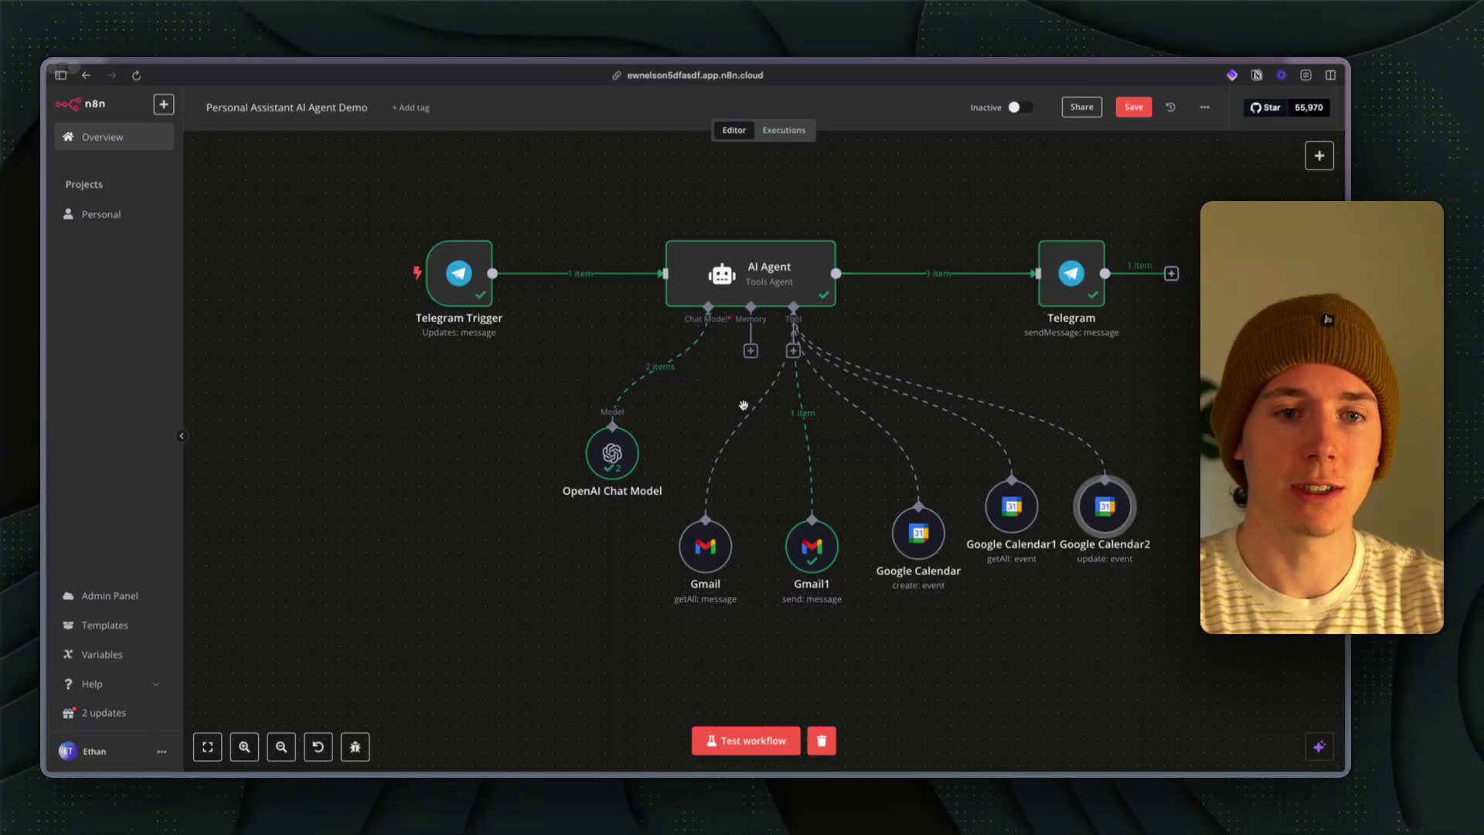
scroll(630, 320, right, 2)
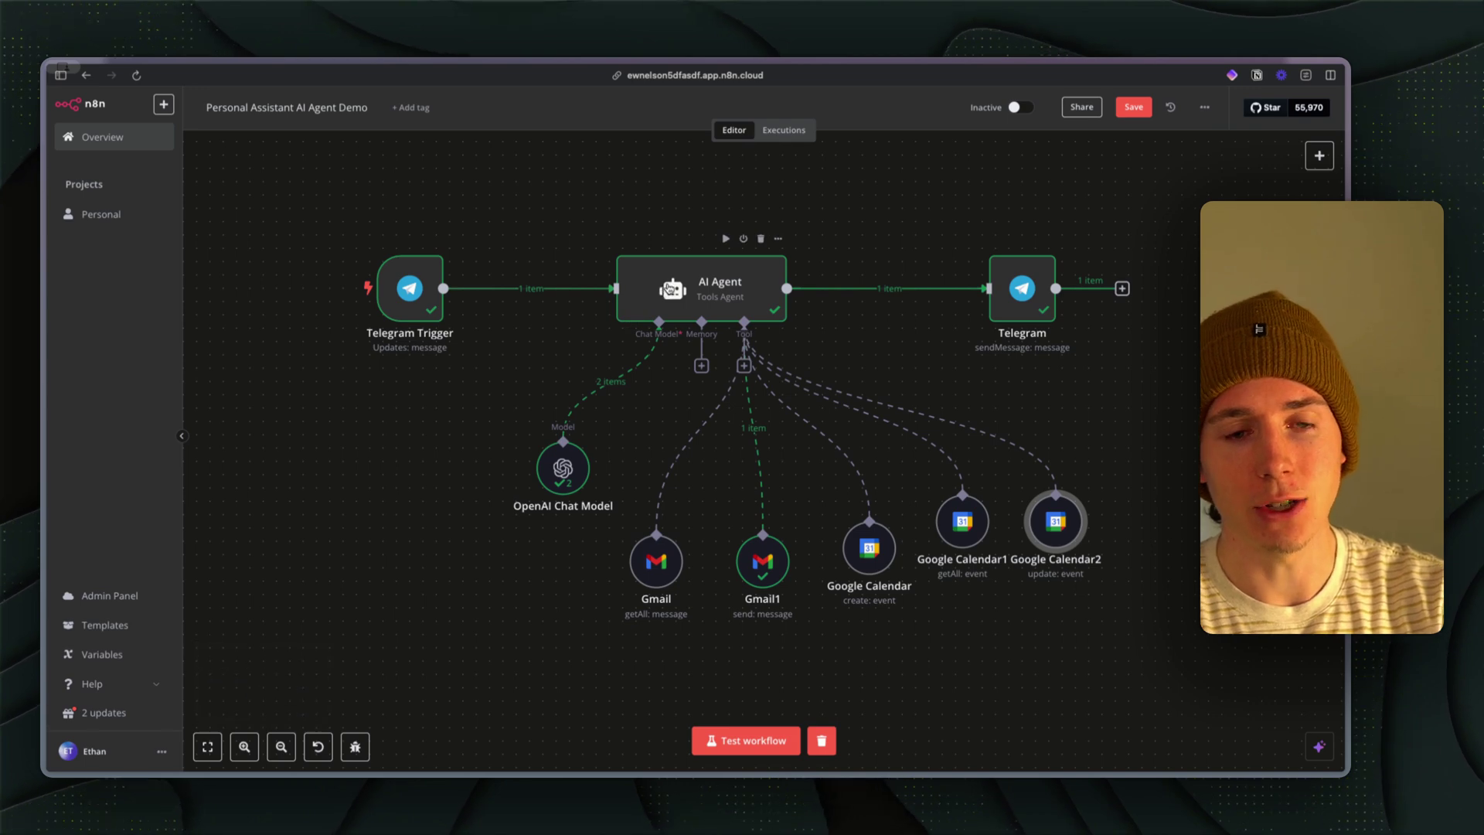
scroll(603, 302, right, 2)
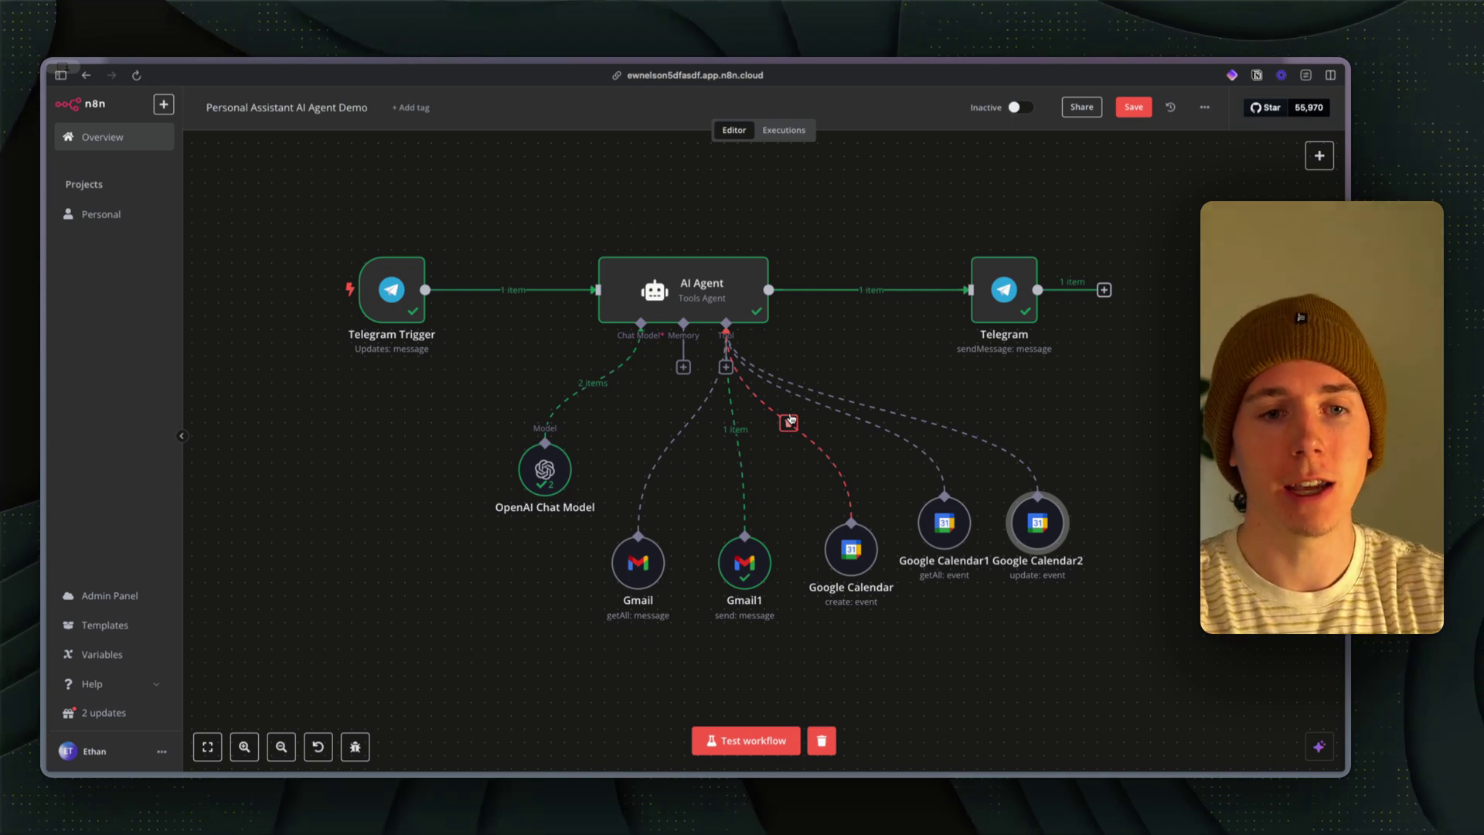
key(alt+Tab)
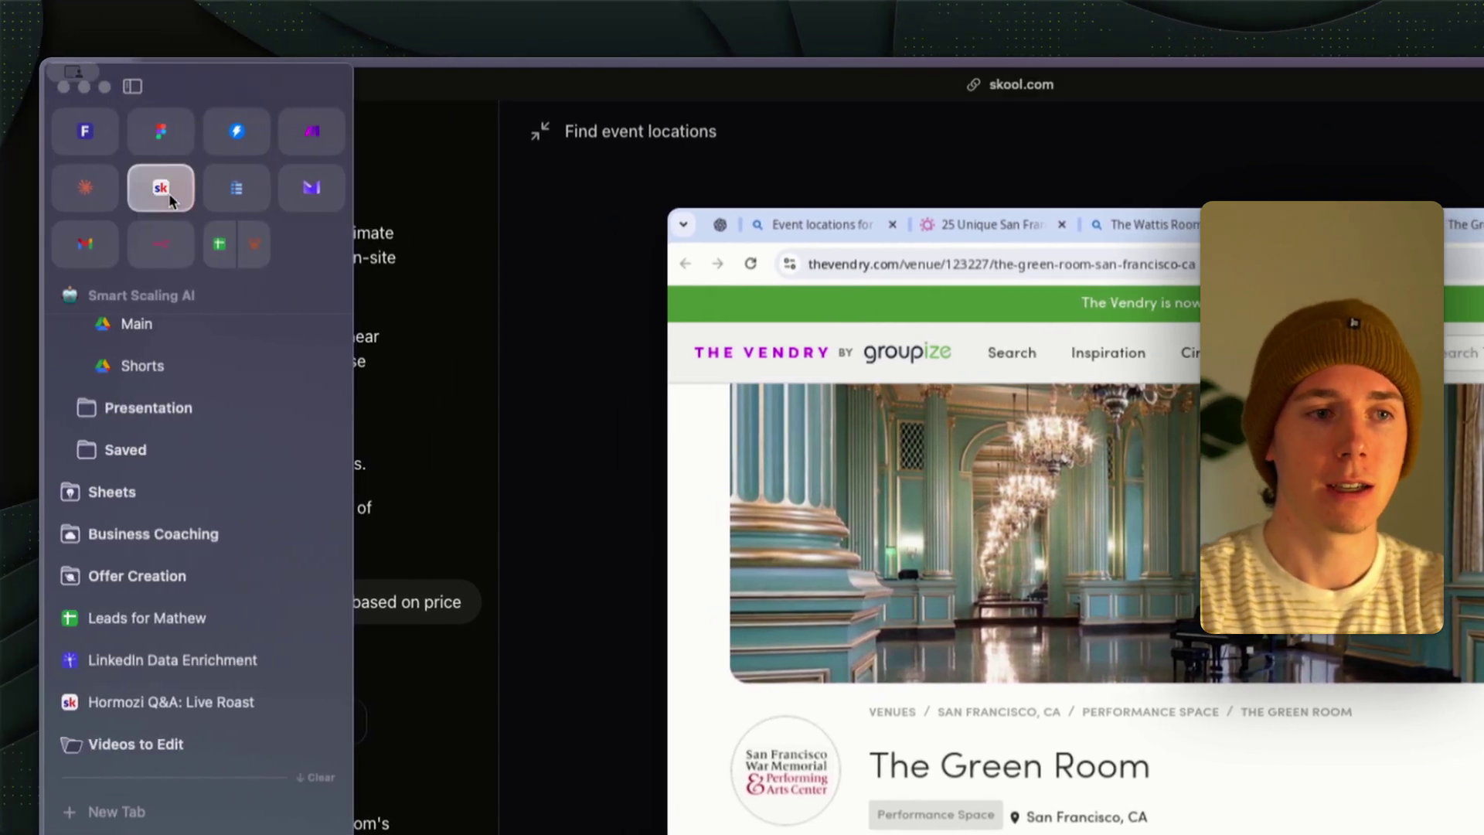
click(169, 193)
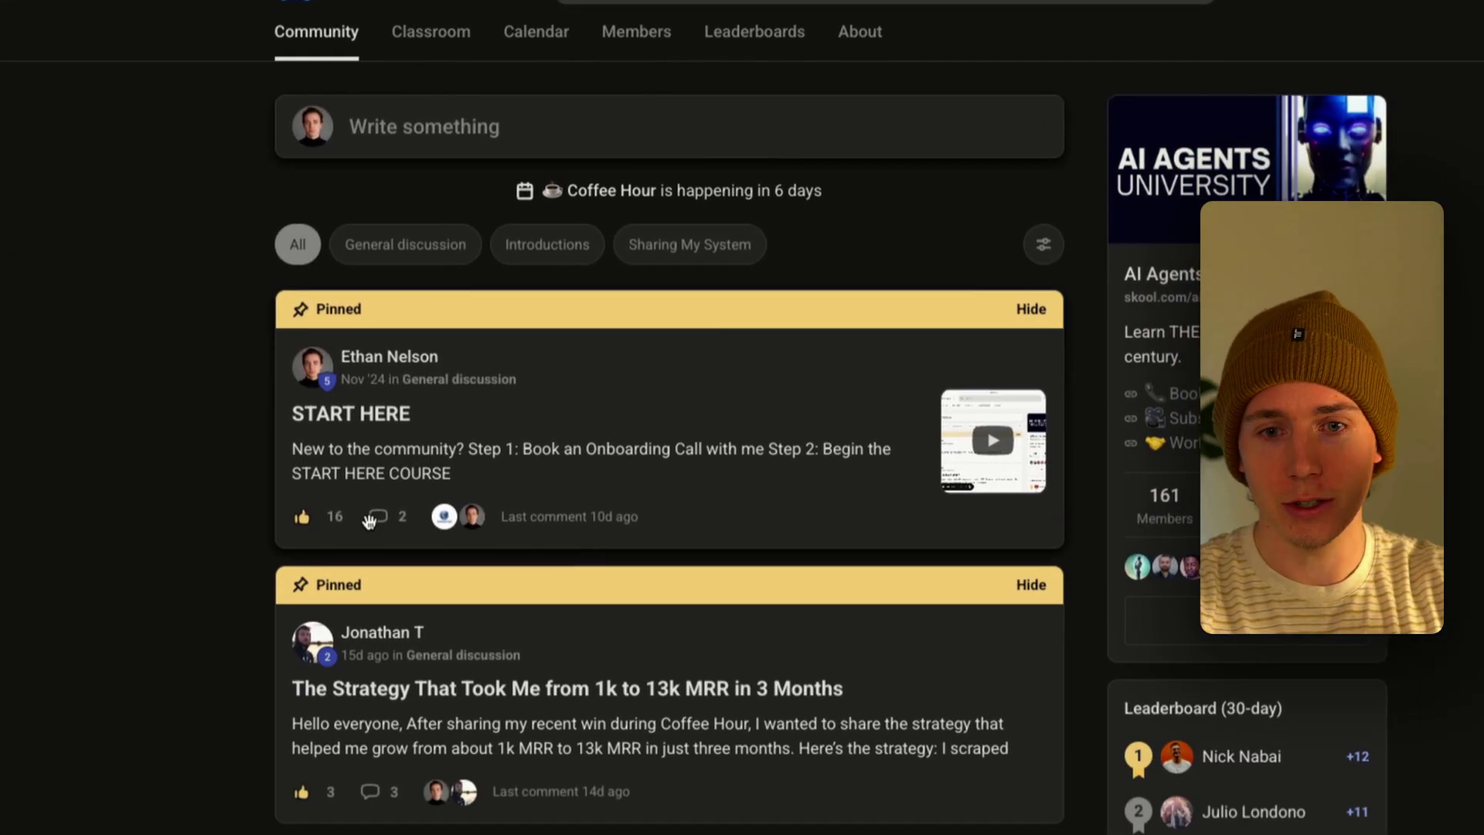
scroll(369, 520, down, 5)
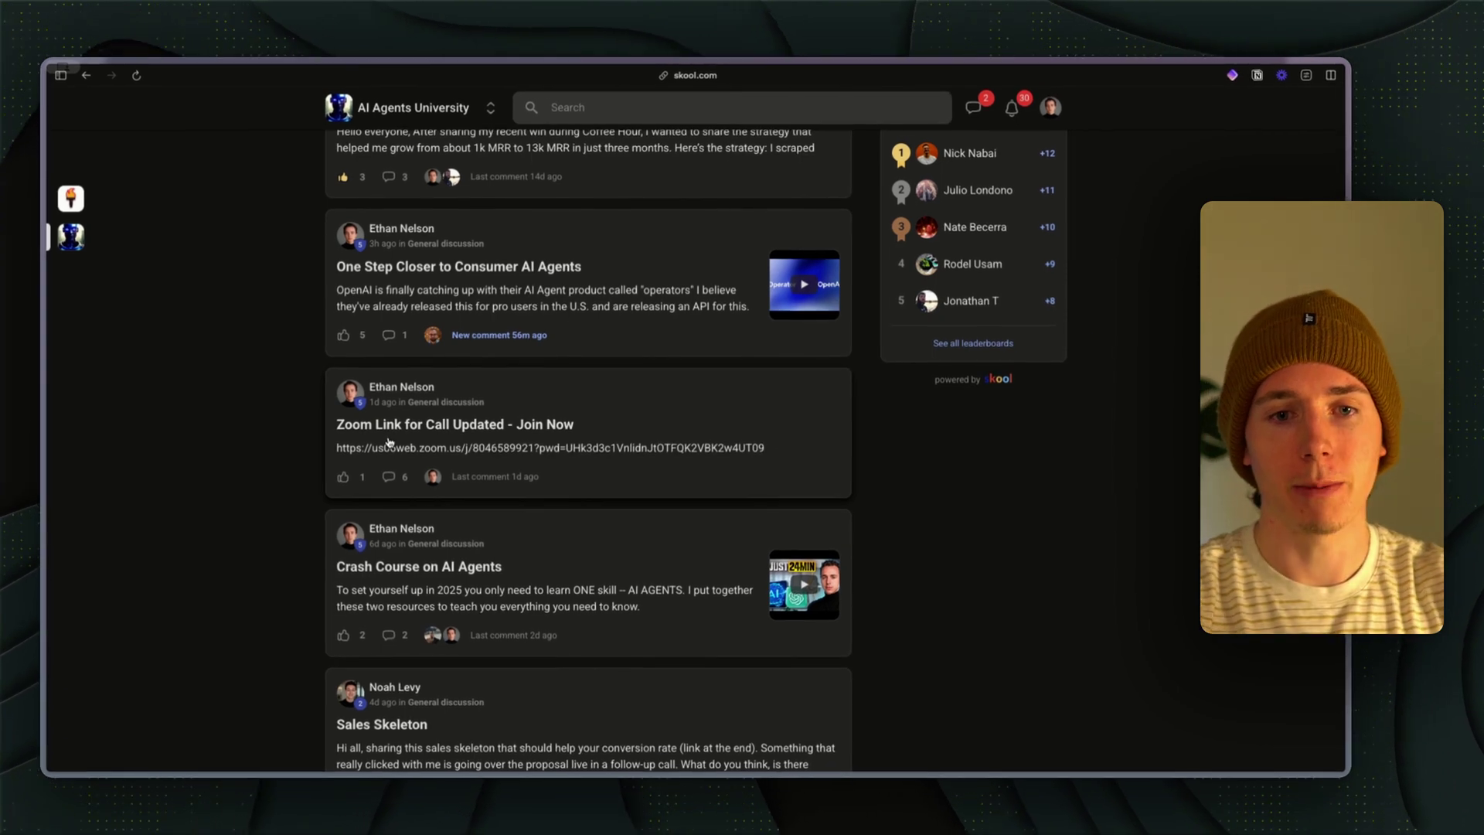
scroll(371, 430, up, 5)
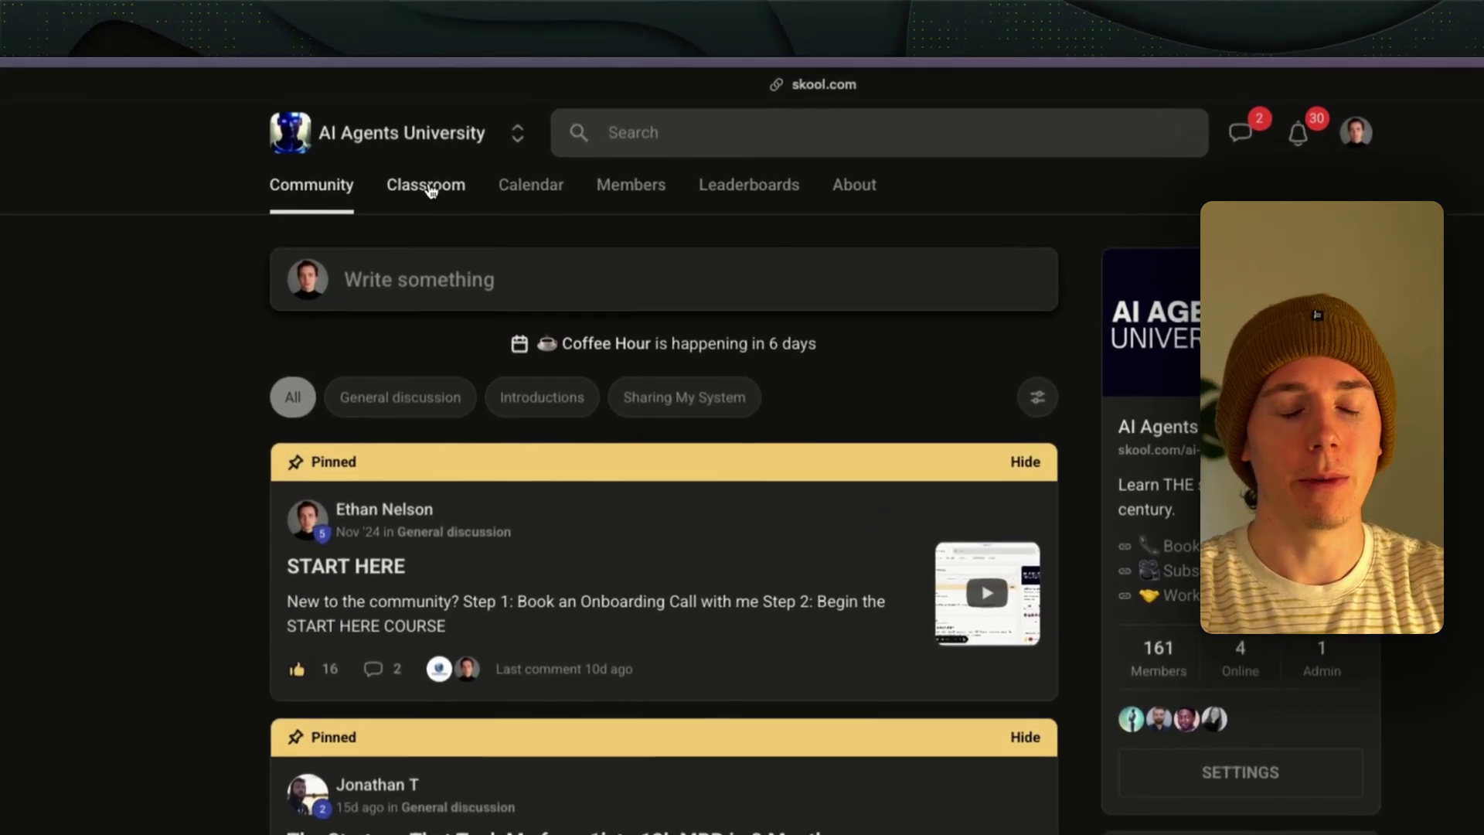
click(430, 159)
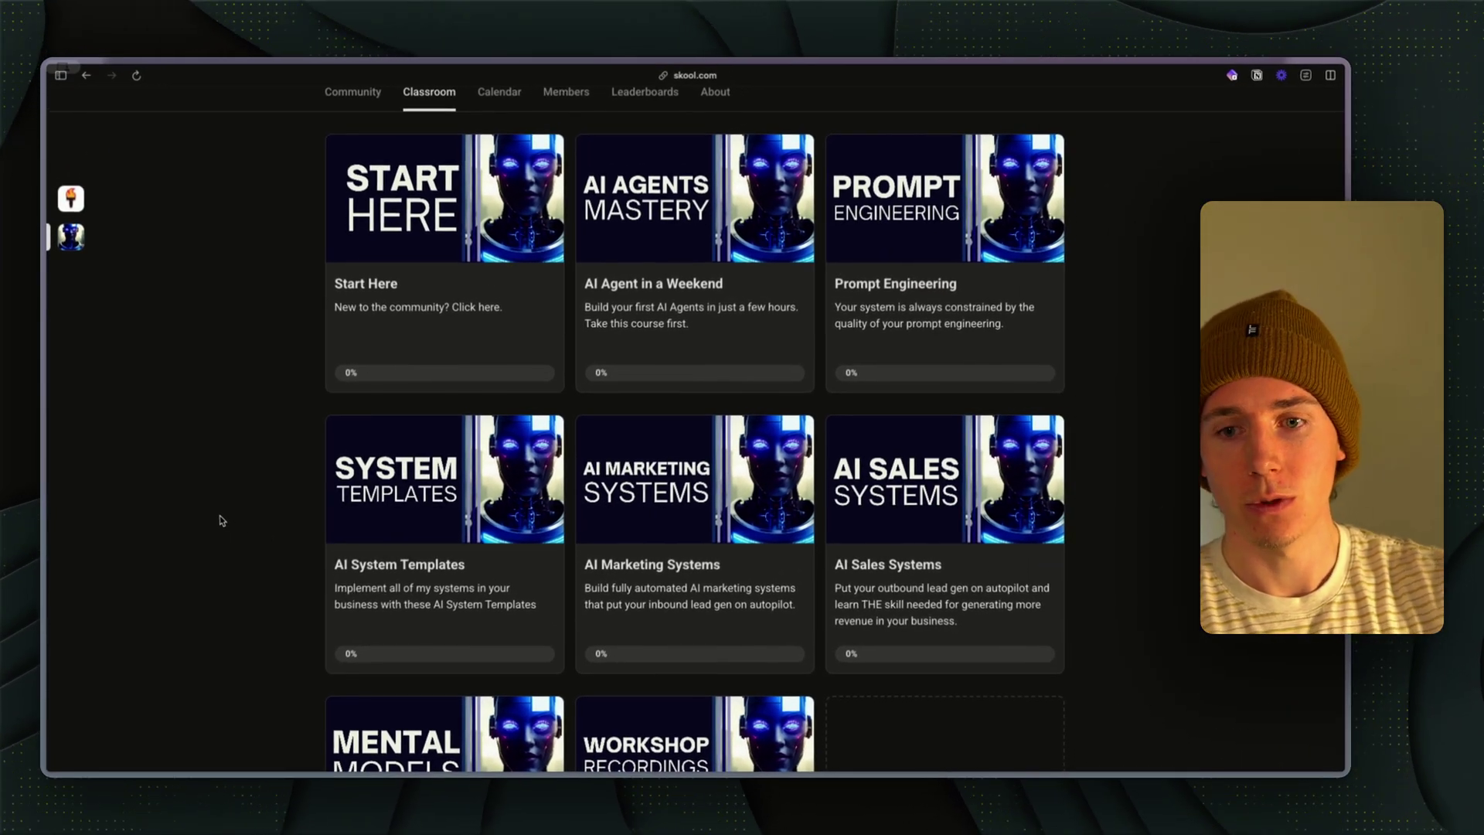
key(super+Tab)
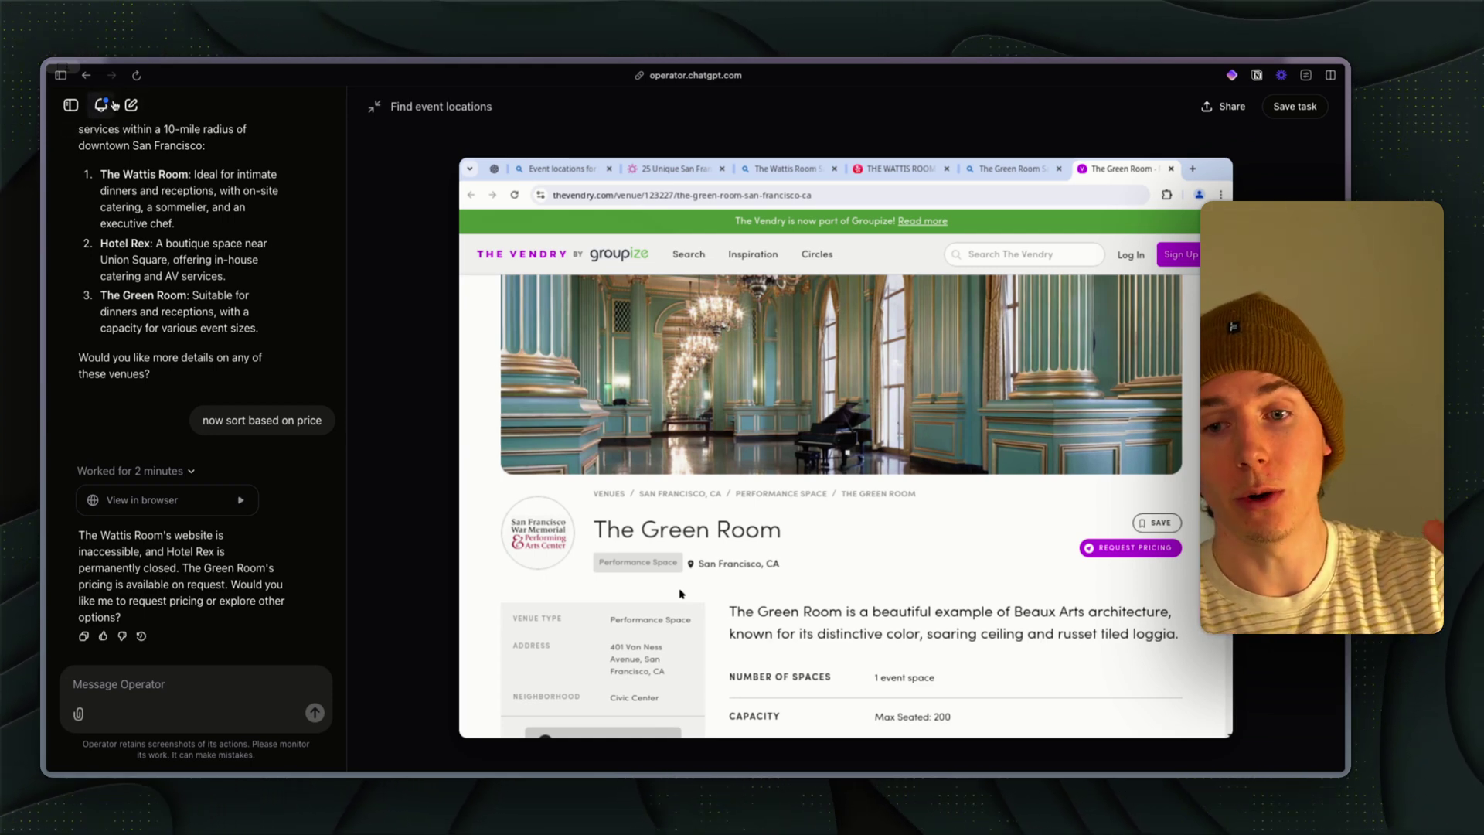
Step: Switch to Customer research analysis and read through its AI Agents one-pager, selecting its text
click(104, 105)
click(182, 166)
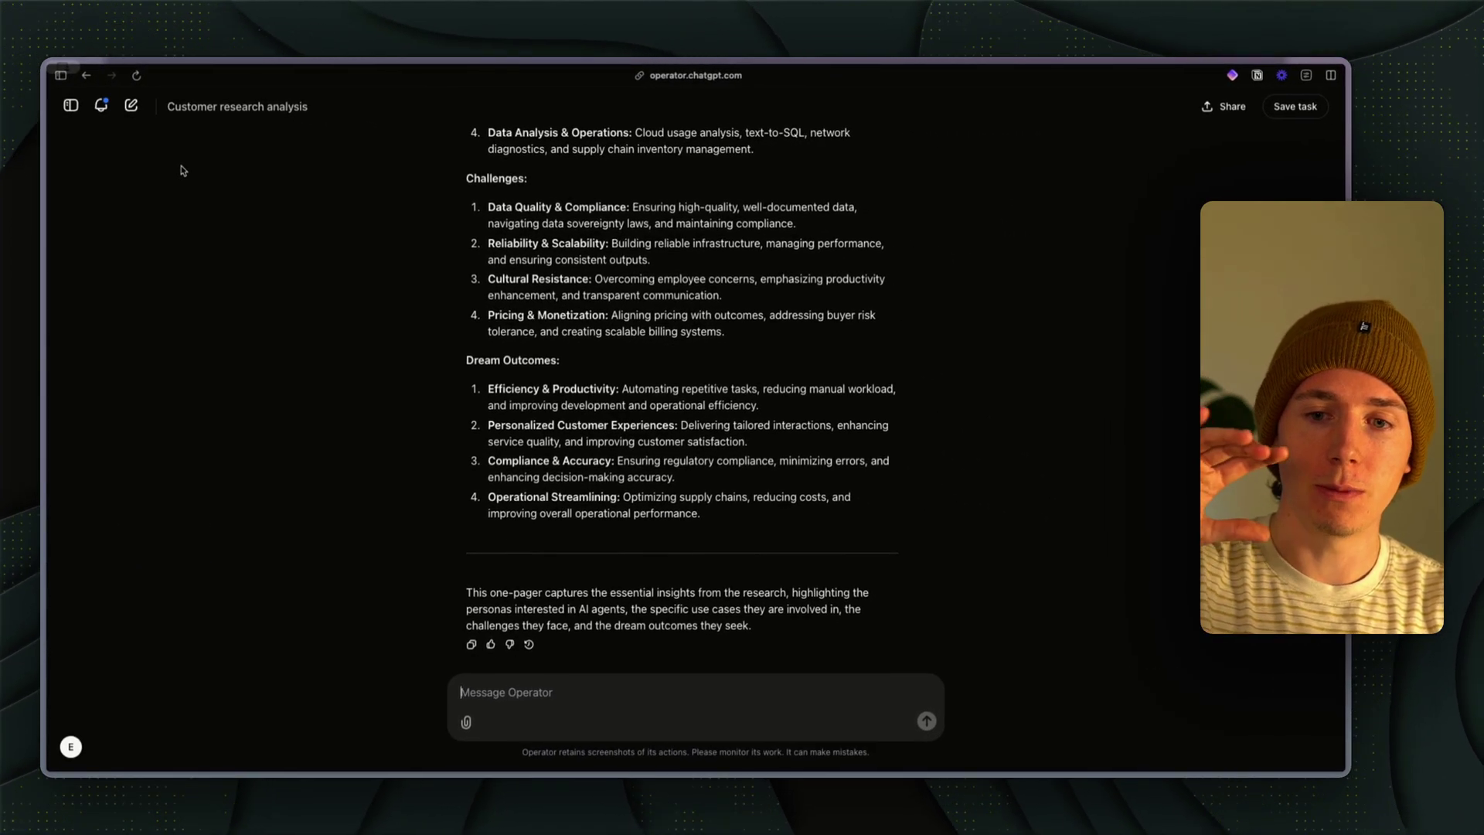
scroll(182, 170, up, 15)
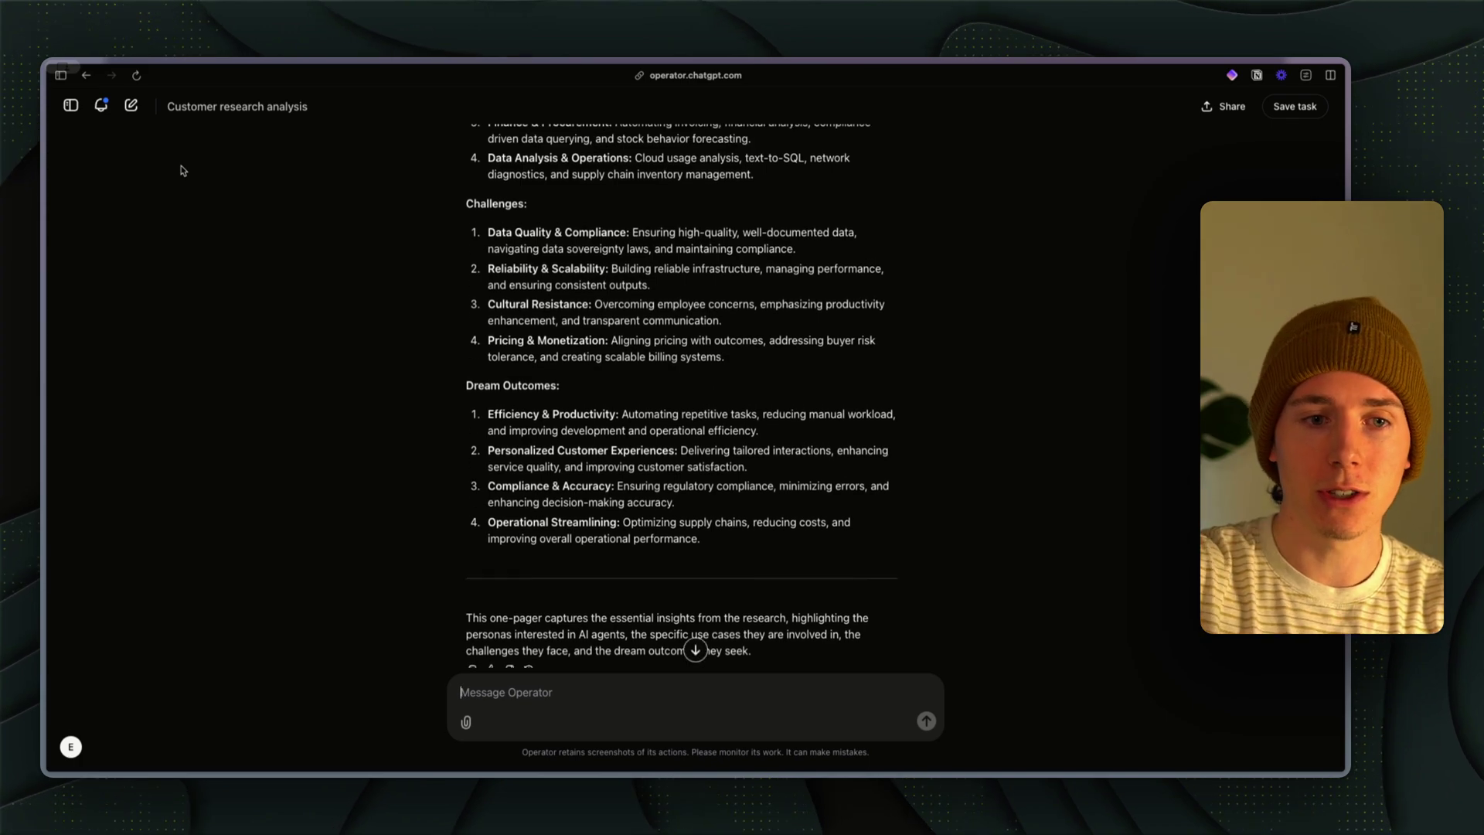
scroll(603, 324, down, 15)
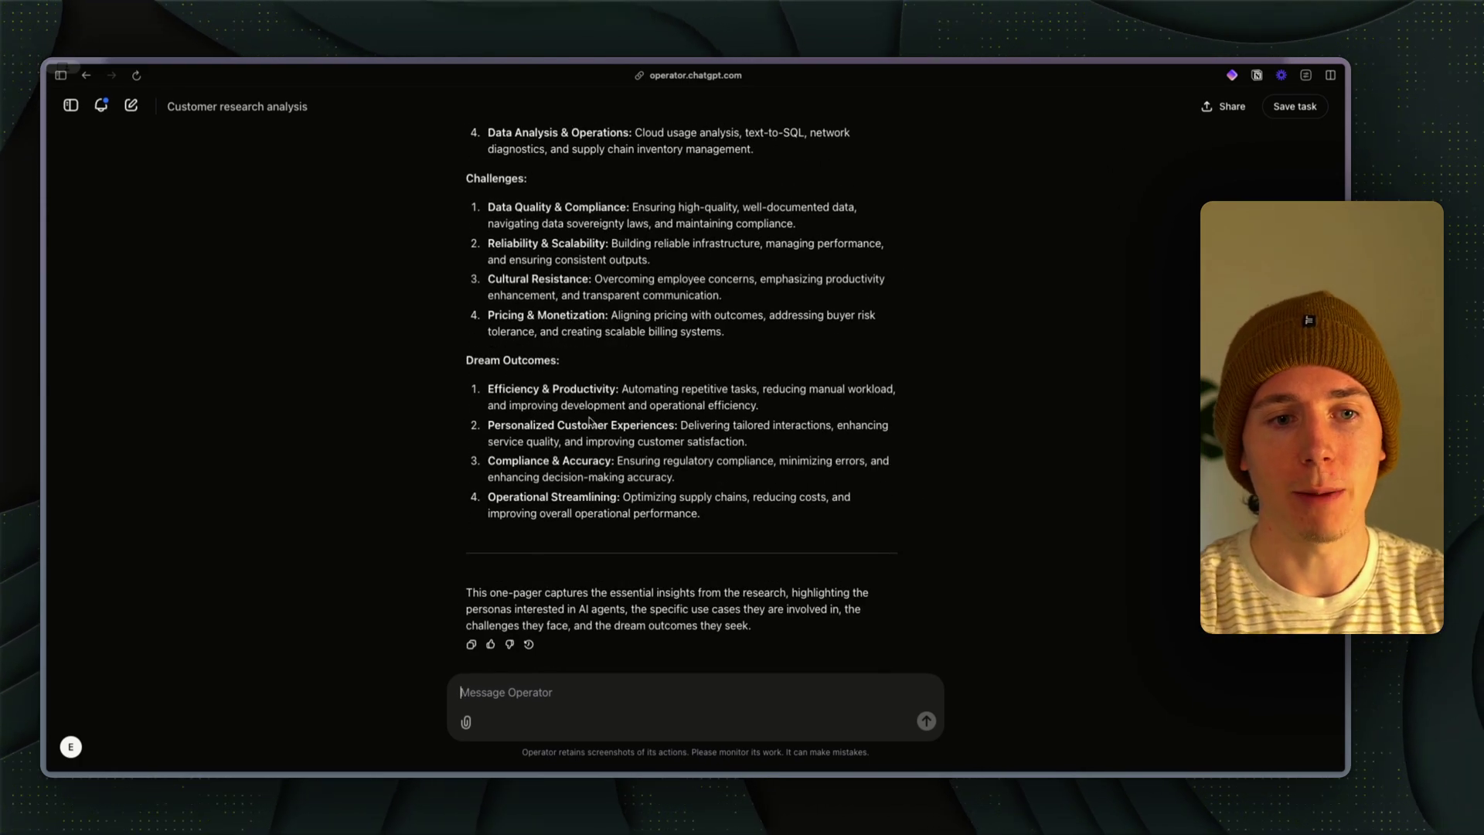
scroll(602, 389, up, 6)
drag(482, 286, 584, 603)
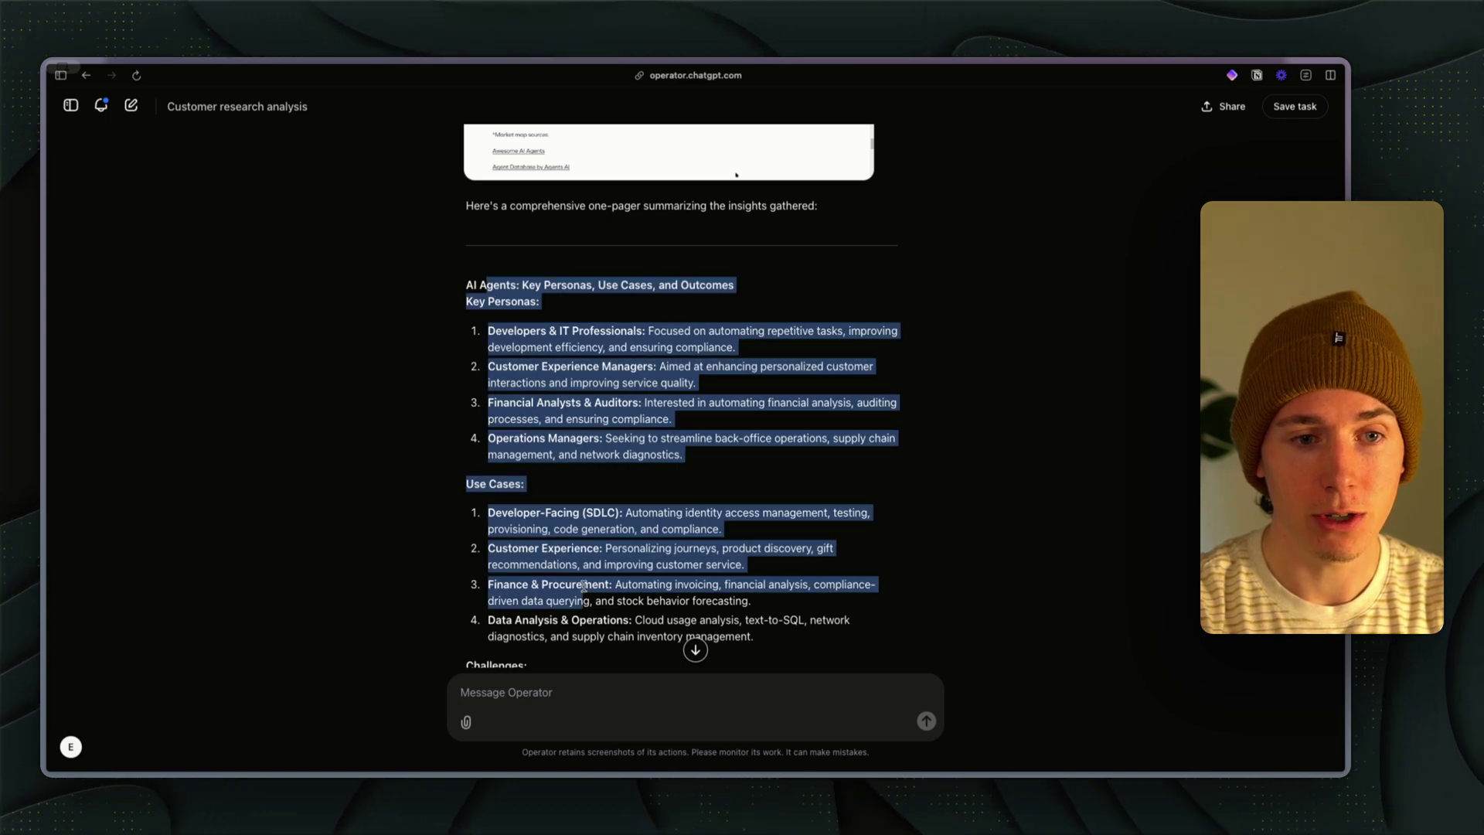
click(585, 541)
scroll(586, 544, down, 6)
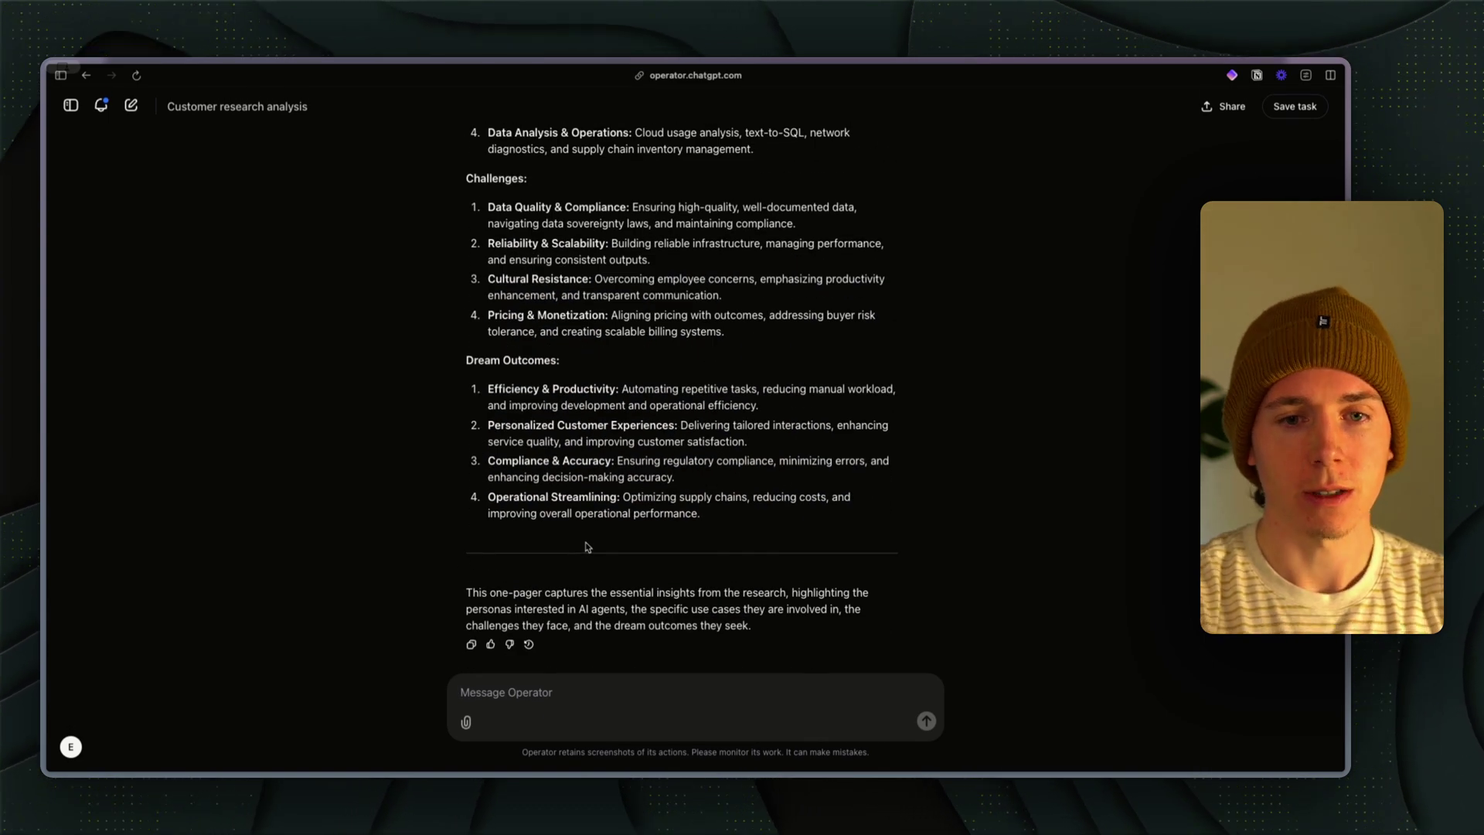